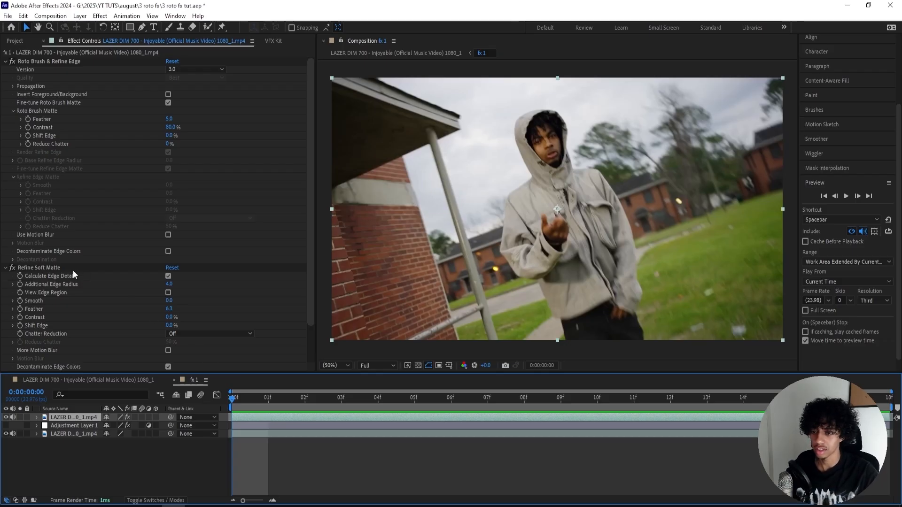
click(95, 267)
click(117, 444)
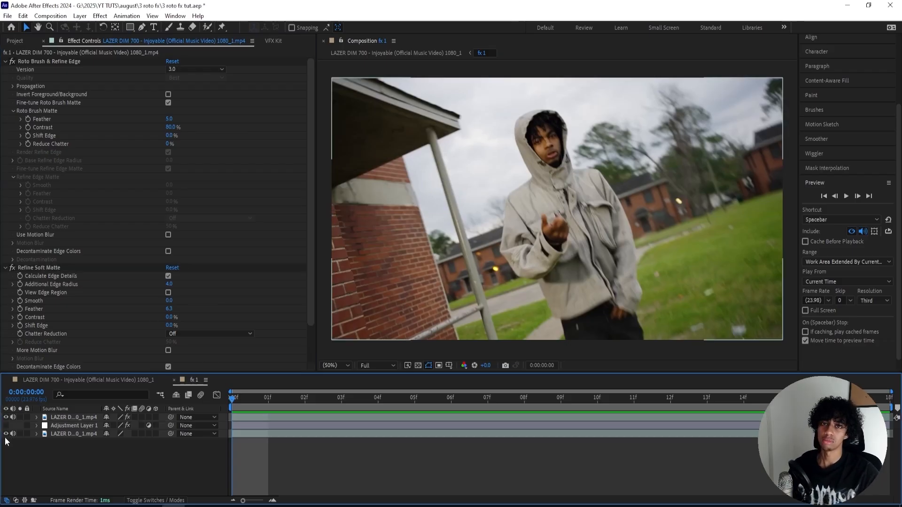
click(69, 416)
click(76, 434)
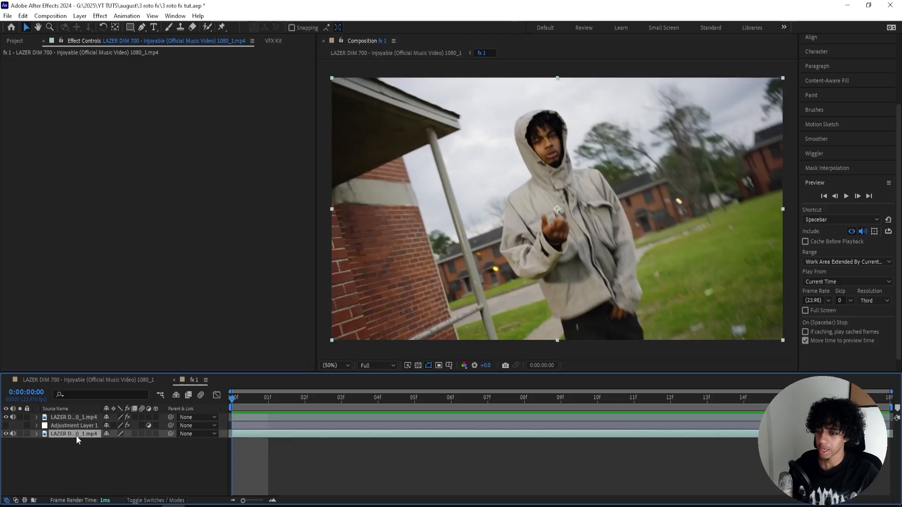
- Make Adjustment Layer 1 visible and delete all of its existing effects
click(77, 426)
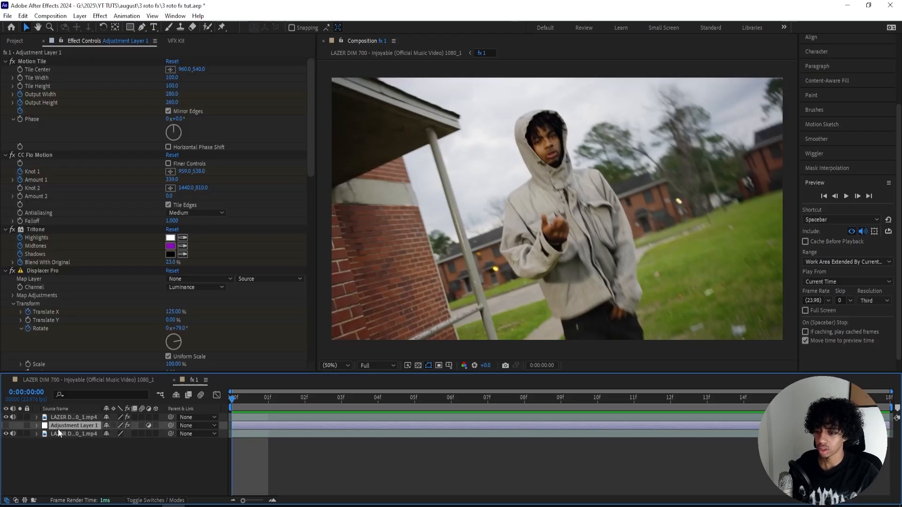
click(151, 259)
key(ctrl+a)
key(Delete)
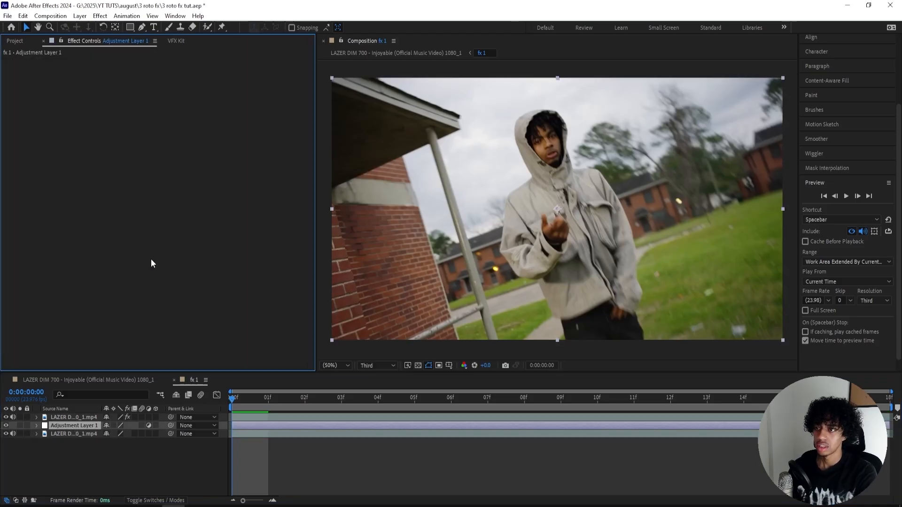
- Add the Motion Tile effect to Adjustment Layer 1
click(242, 399)
key(ctrl+space)
text(mo)
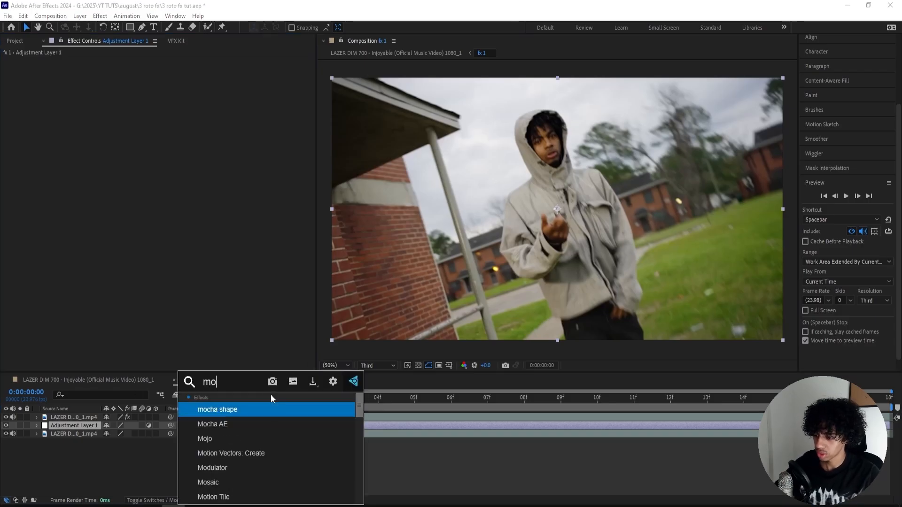
click(213, 497)
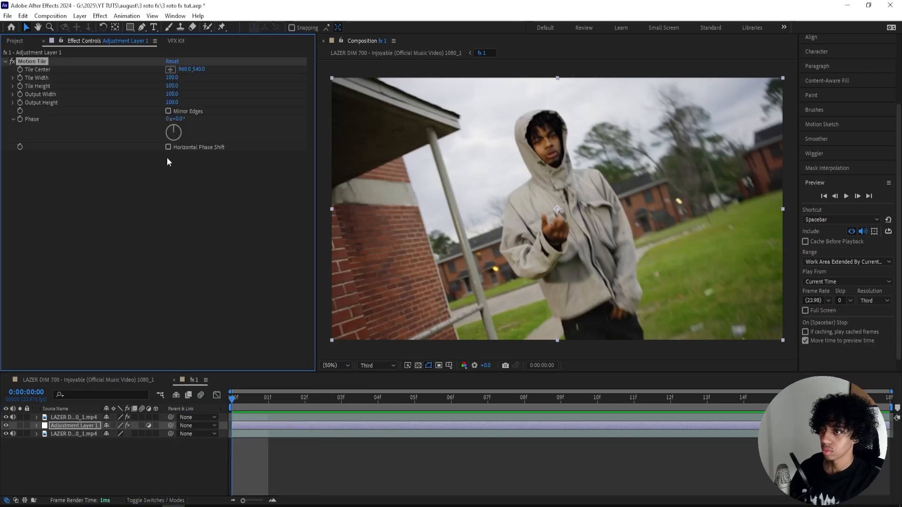
- Set Motion Tile's output width and output height to 300 and enable Mirror Edges
click(171, 103)
text(300)
key(Return)
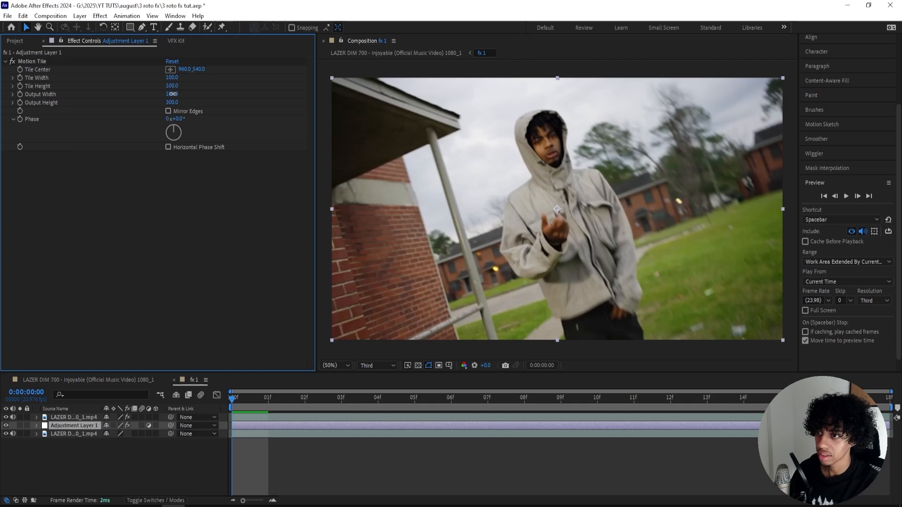
text(300)
key(Return)
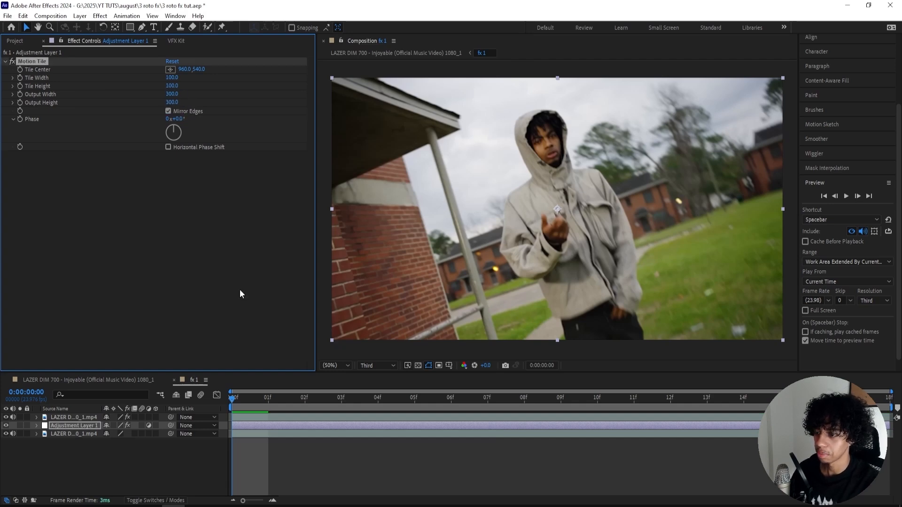
- Add the CC Flo Motion effect to Adjustment Layer 1 and place Knot 1 at the centre of the frame
click(274, 426)
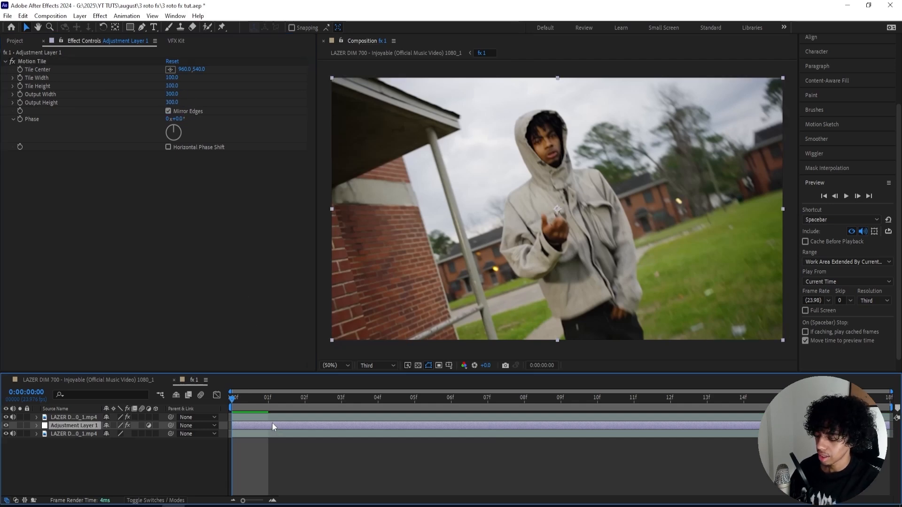
key(ctrl+space)
text(flo m)
key(Return)
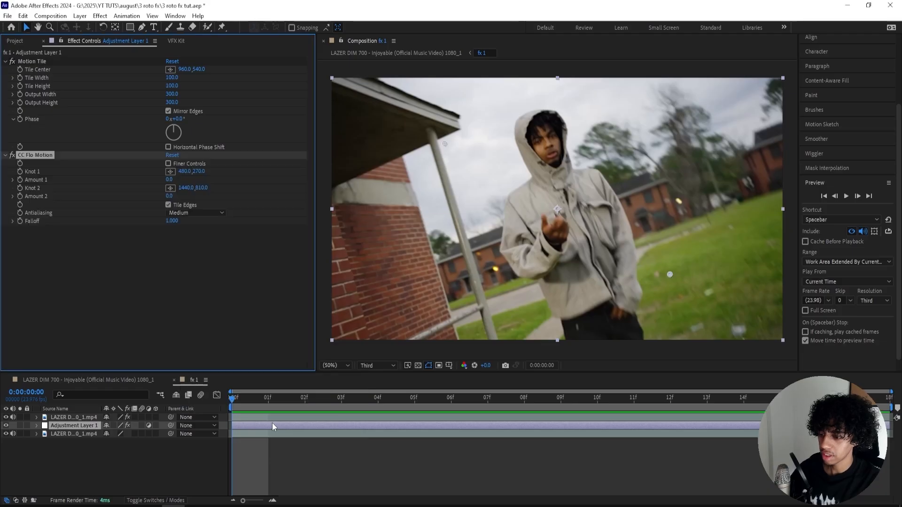
click(170, 171)
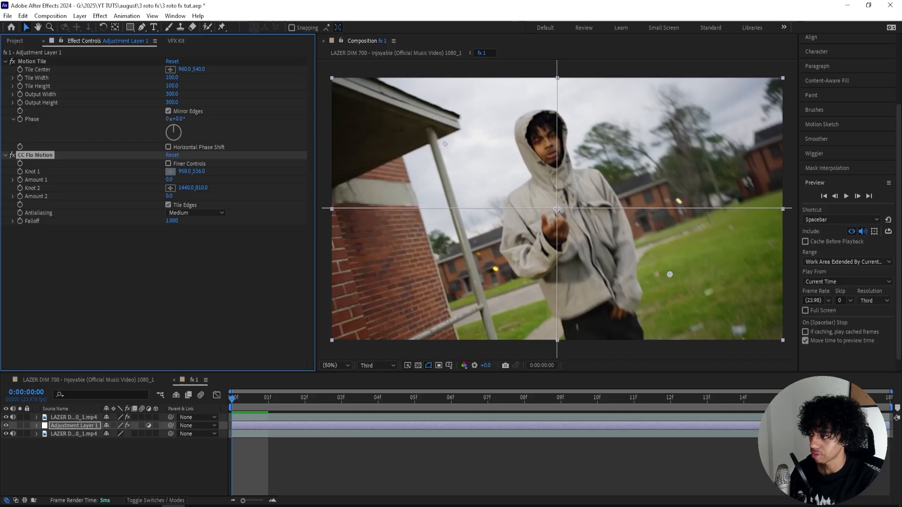
click(557, 209)
- Raise CC Flo Motion's Amount 1 to 285, keyframe it on the first frame and reveal the keyframe in the timeline
drag(172, 181, 243, 170)
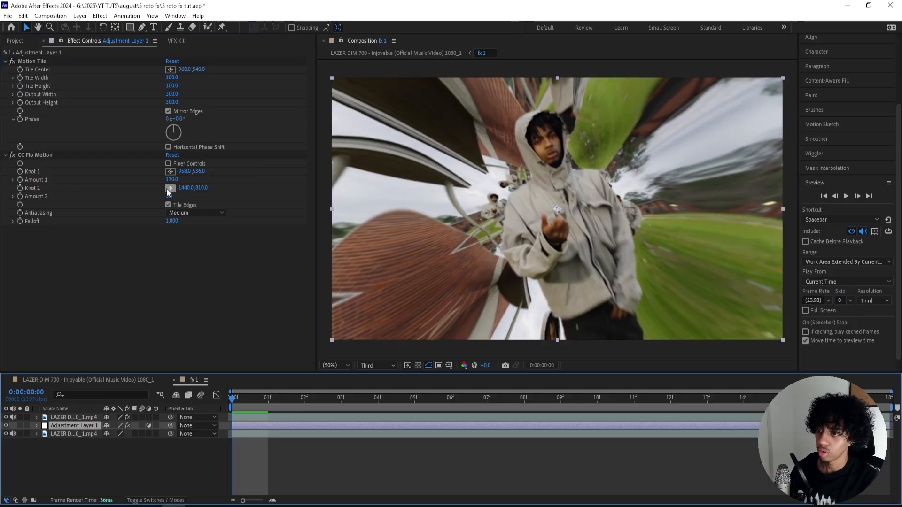
drag(172, 180, 221, 178)
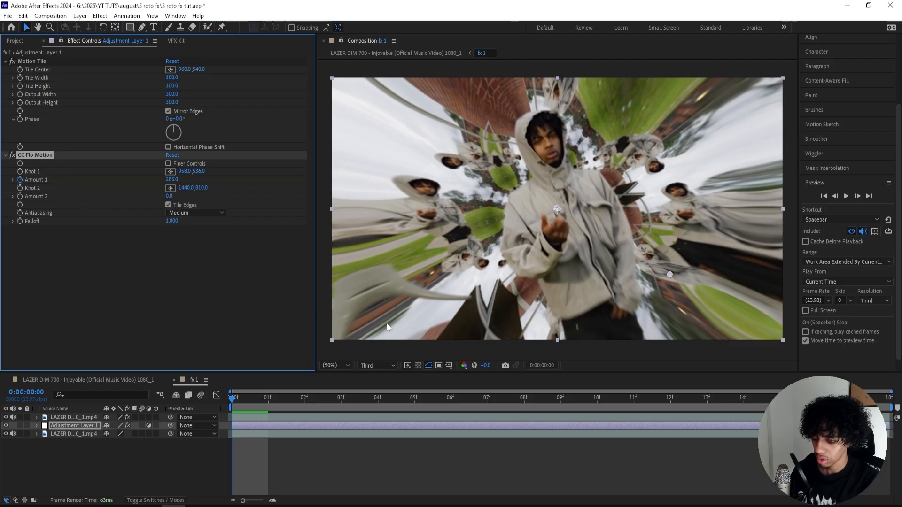
key(u)
- Try moving the Amount 1 keyframe toward the clip's end and setting Amount 1 to 0 on the first frame, then undo this
drag(231, 442, 410, 441)
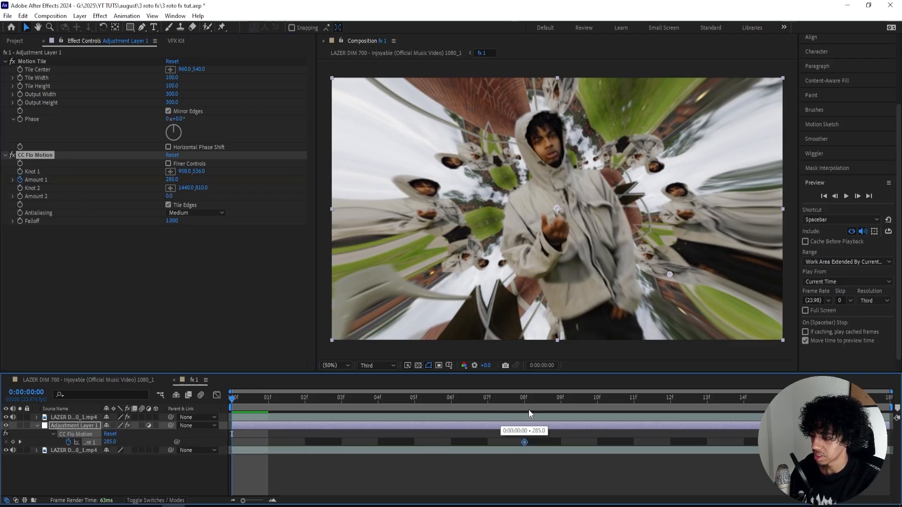
drag(550, 419, 820, 439)
key(space)
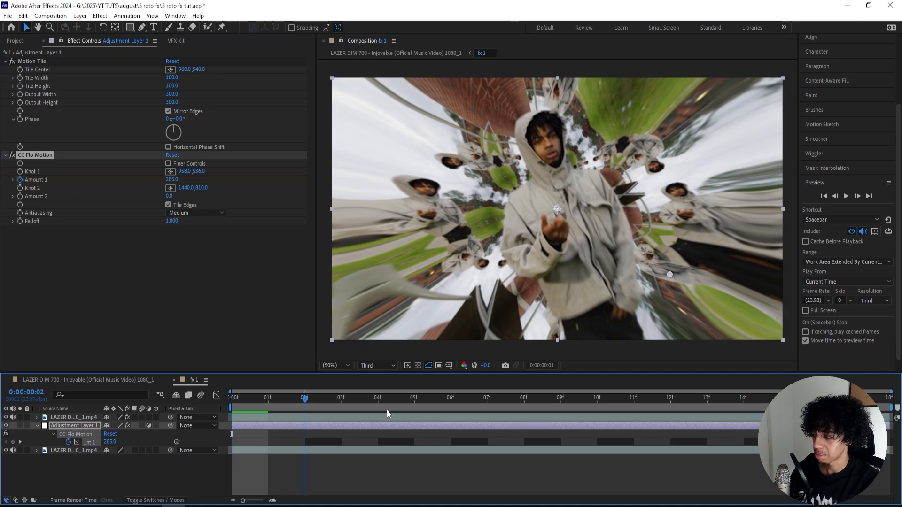
key(space)
click(111, 442)
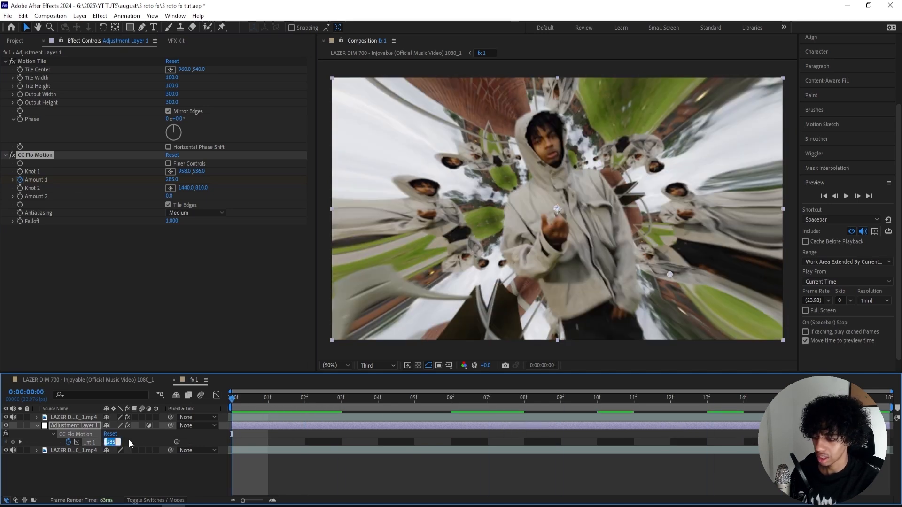
text(0)
key(Return)
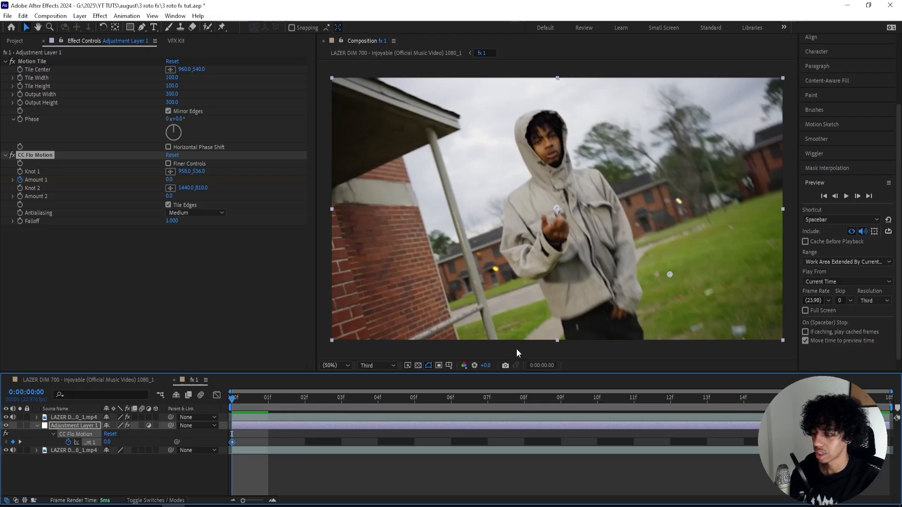
key(ctrl+z)
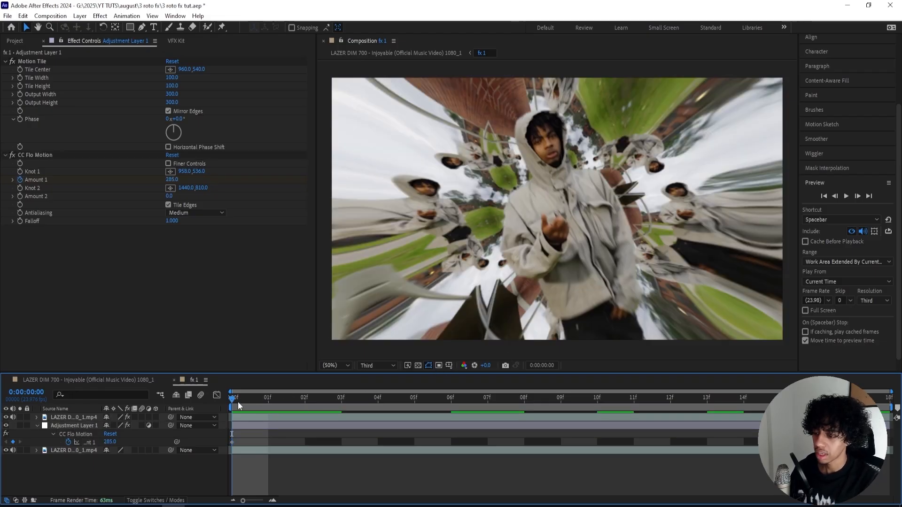
- Set CC Flo Motion's Amount 1 to 0 at frame 15 and move that keyframe to the end of the composition
drag(237, 402, 771, 383)
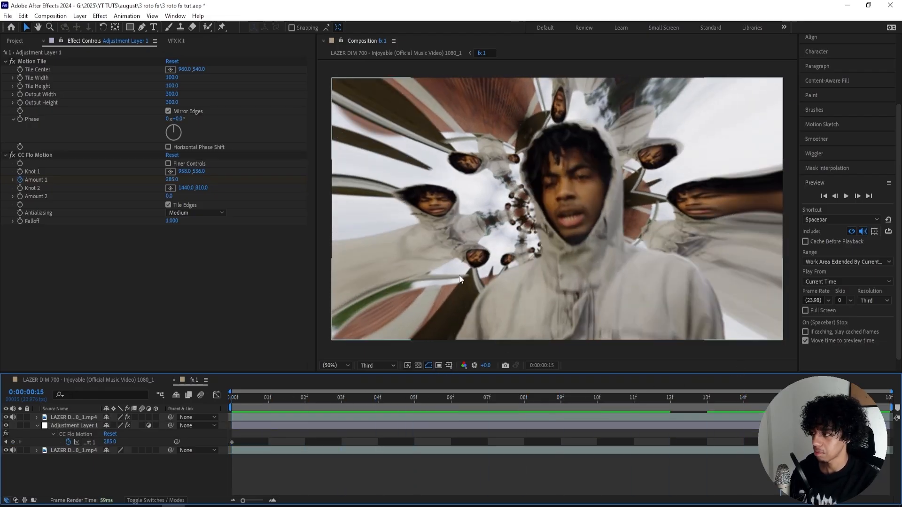
click(173, 180)
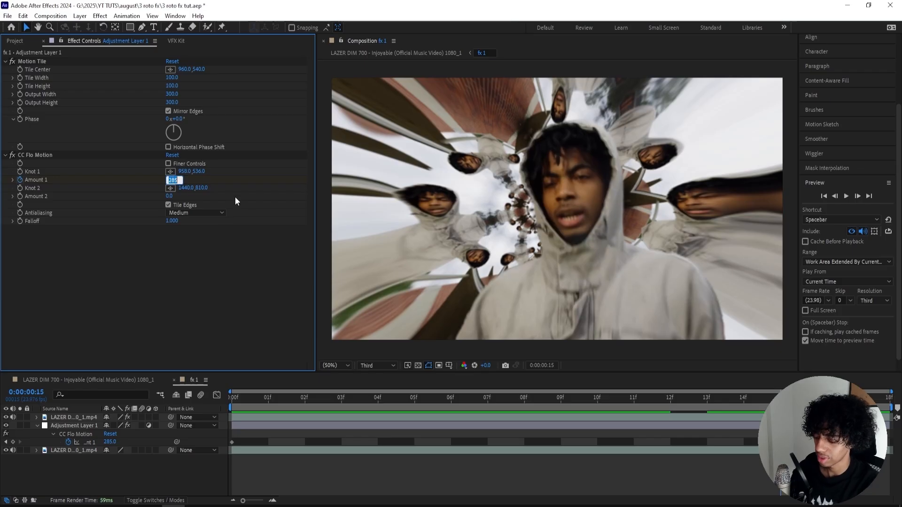
text(0)
key(Return)
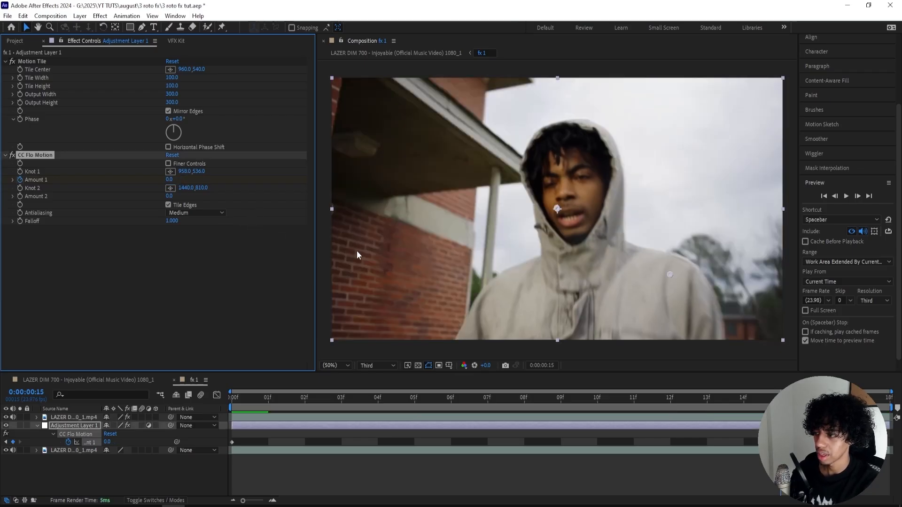
click(766, 462)
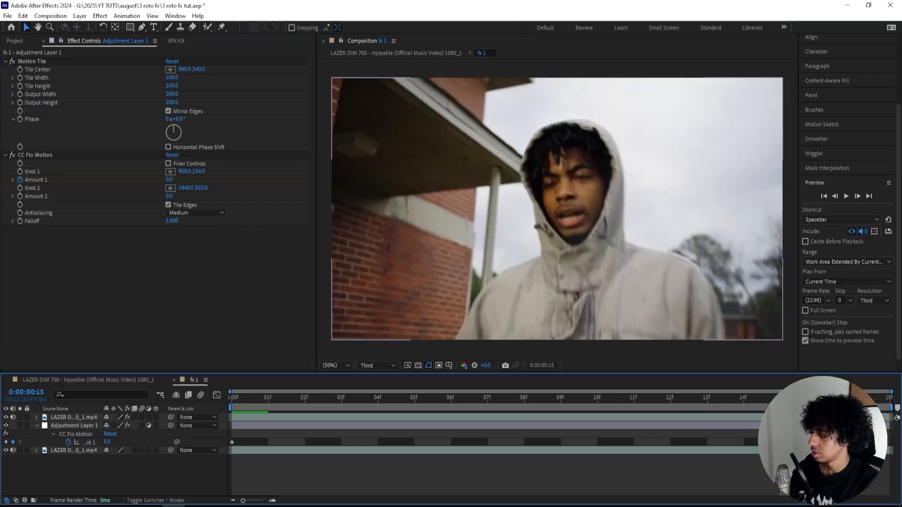
drag(780, 442, 890, 442)
- Preview the animated CC Flo Motion distortion from the first frame
drag(780, 398, 128, 388)
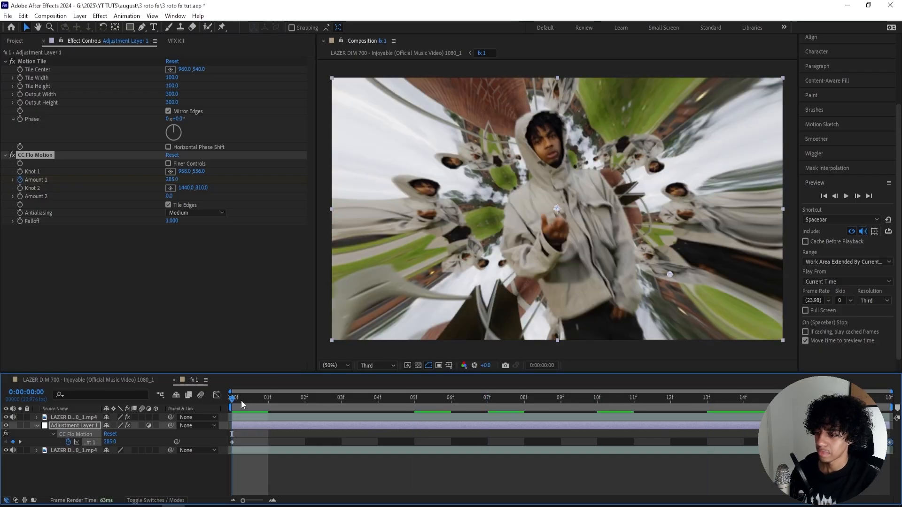
key(space)
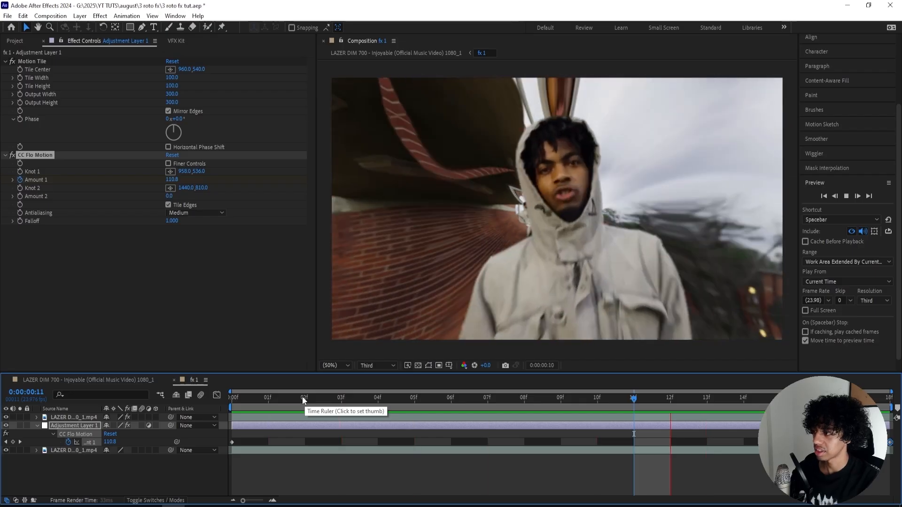
key(space)
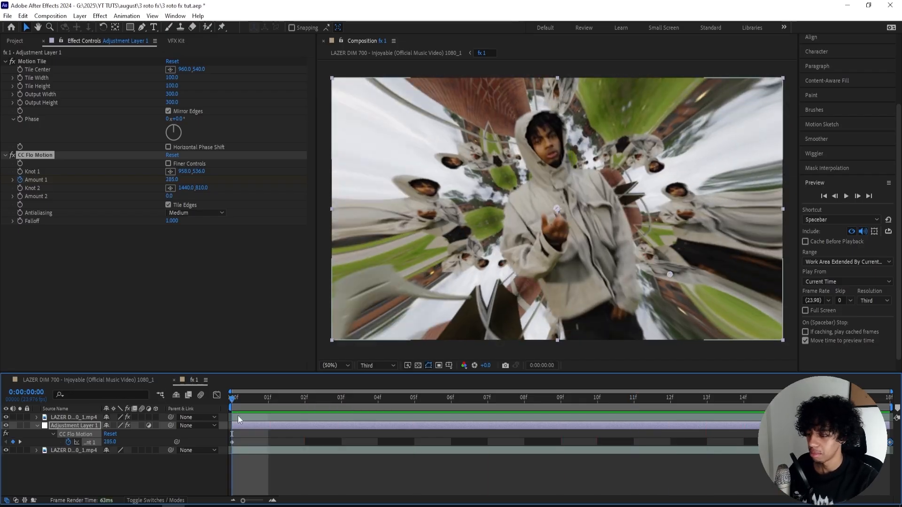
- Add the Tritone effect to Adjustment Layer 1, set its midtones to green 03CA1B, and compare the look with the effect off and on
key(ctrl+space)
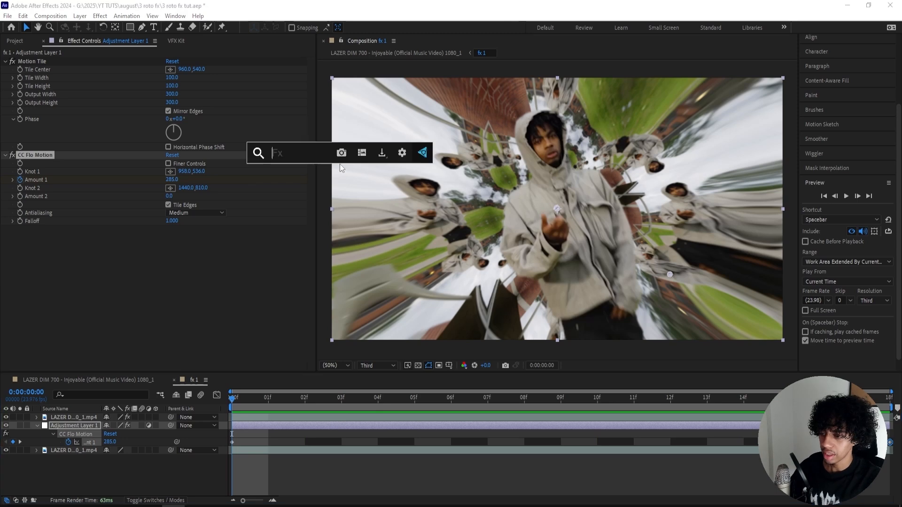
text(tri)
key(Return)
click(168, 245)
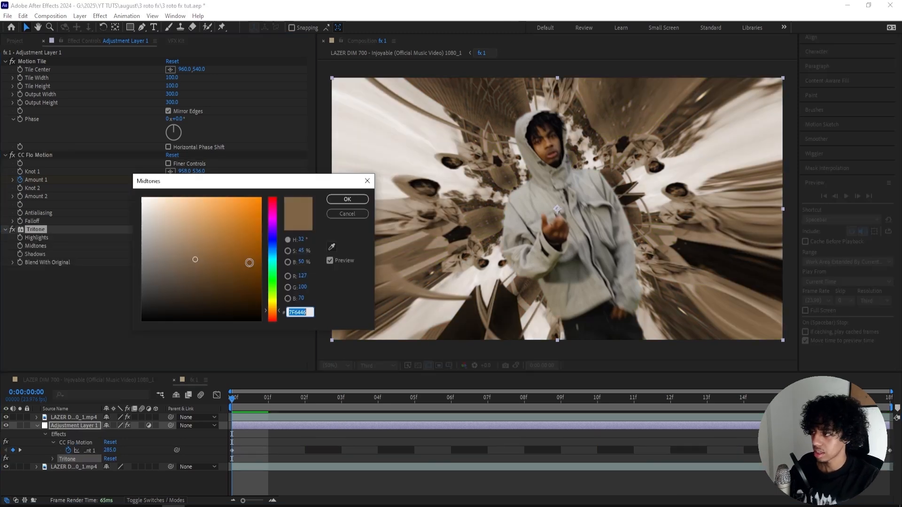
click(275, 279)
drag(248, 230, 255, 228)
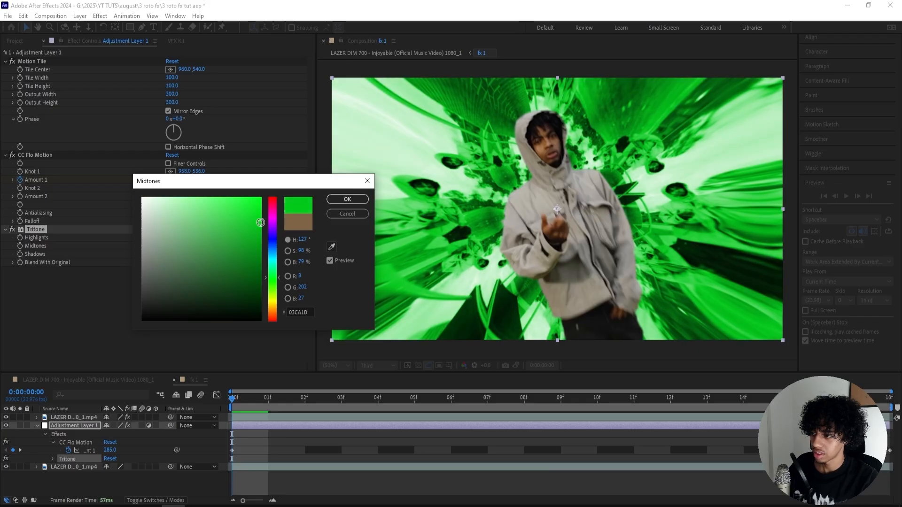
click(347, 199)
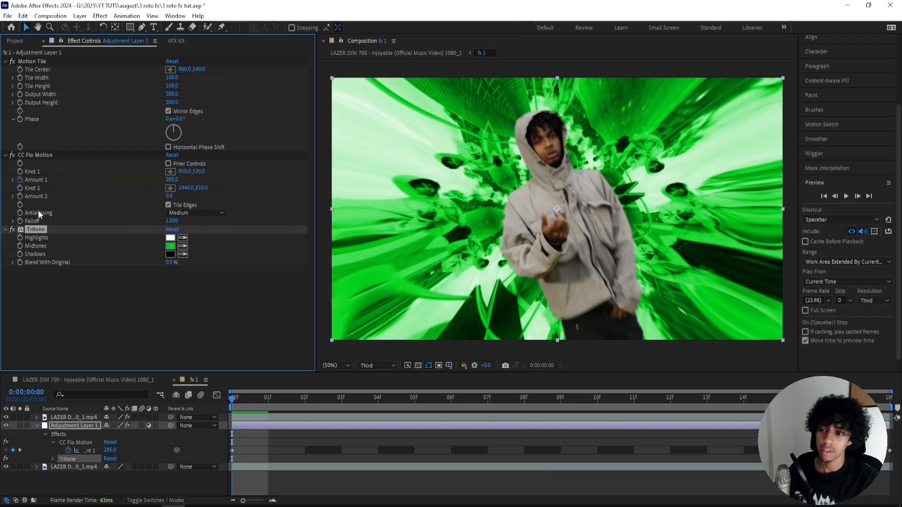
click(12, 229)
click(12, 229)
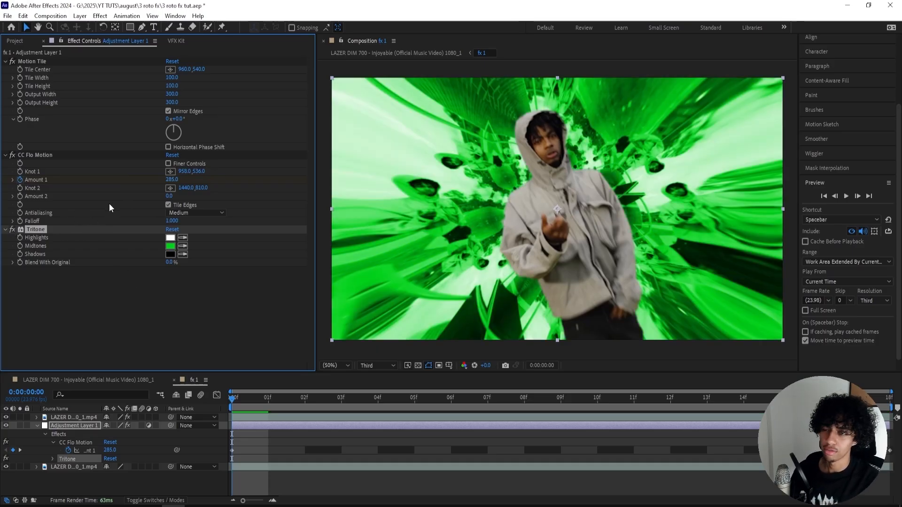
- Add the Displacer Pro effect to Adjustment Layer 1 and set its Translate X to 125%
key(ctrl+space)
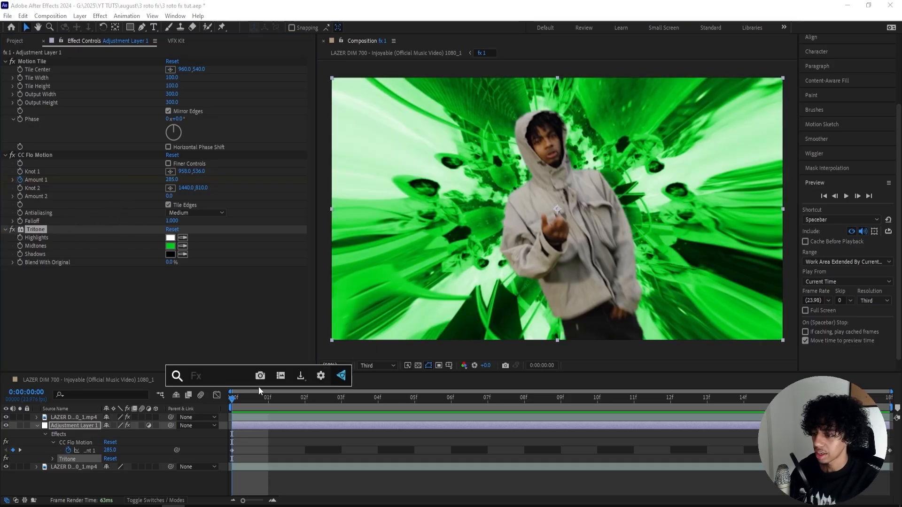
text(displacer p)
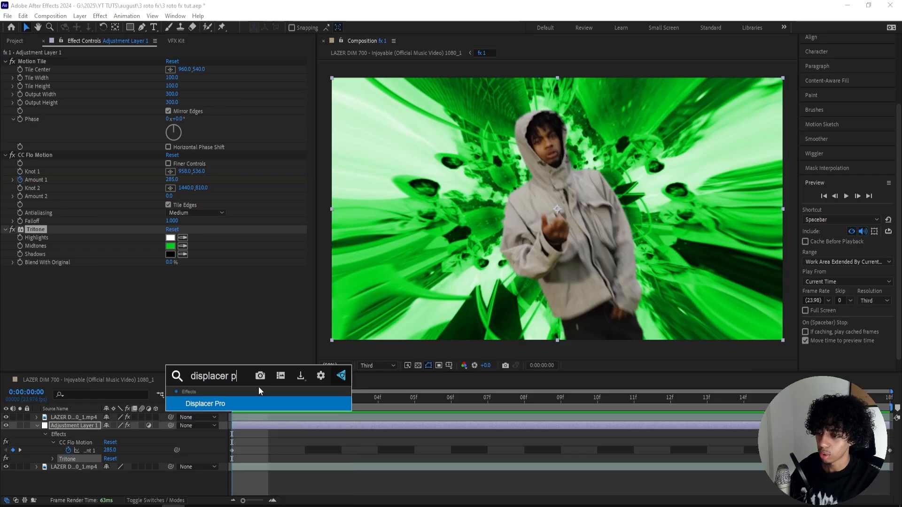
key(Return)
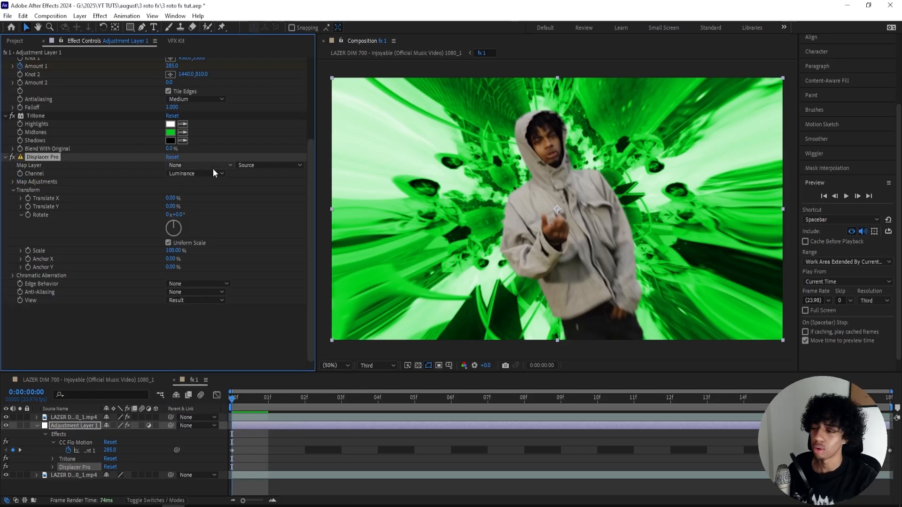
click(173, 199)
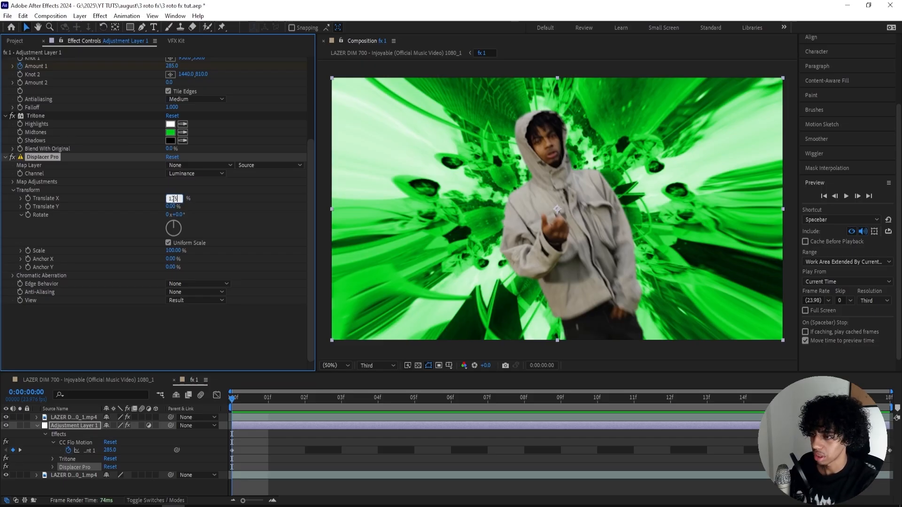
text(125)
key(Return)
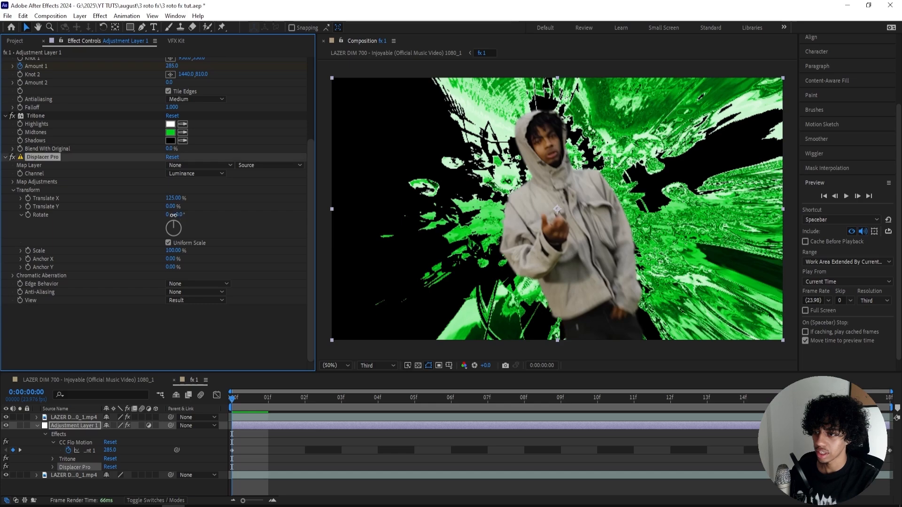
- In Displacer Pro, keyframe Translate X and a Rotate value of -79° at the first frame, and set Edge Behavior to Mirror Repeat
drag(173, 214, 141, 212)
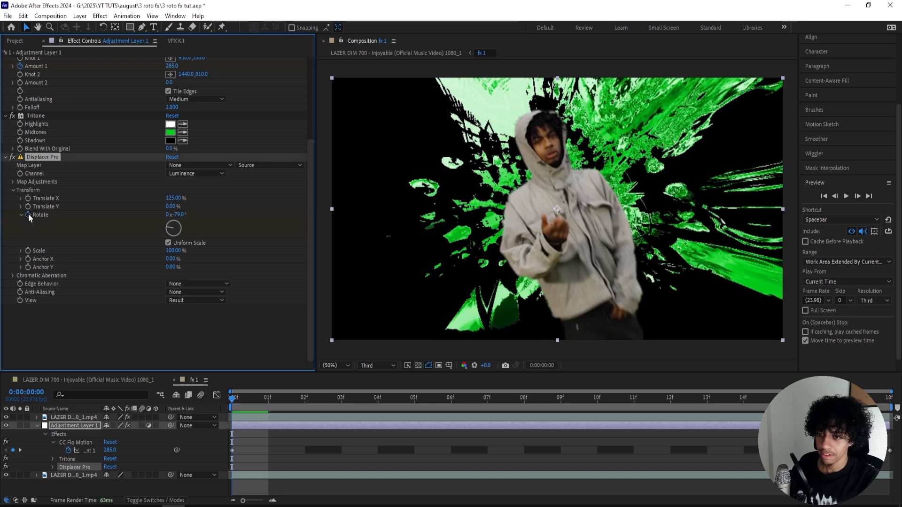
click(28, 198)
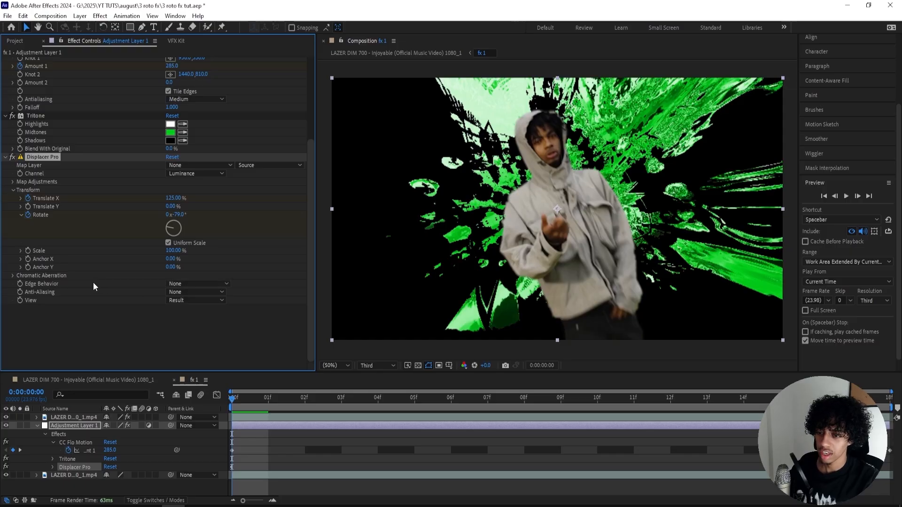
click(188, 286)
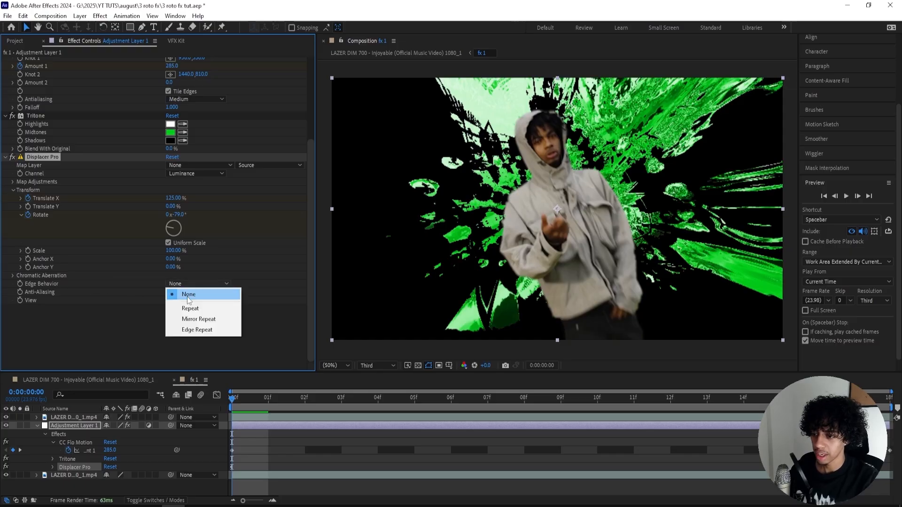
click(196, 319)
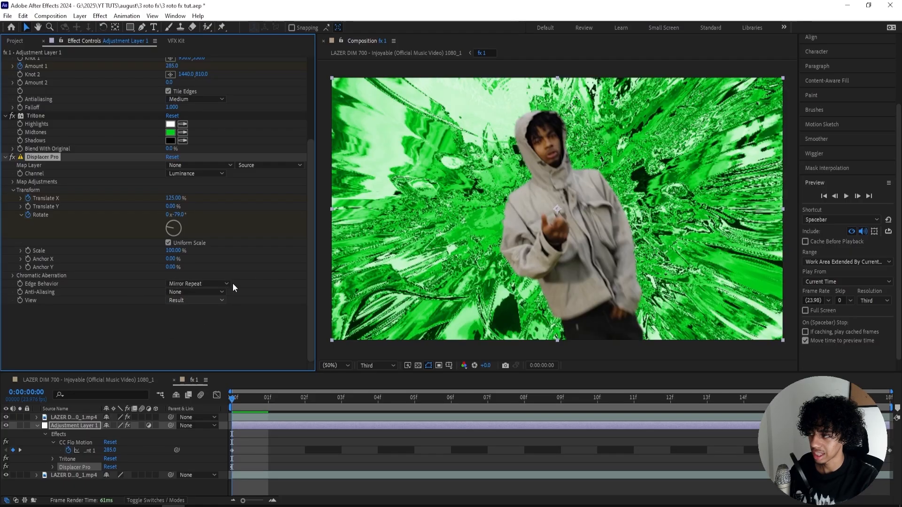
- Set Displacer Pro's Translate X and Rotate to 0 at frame 17, the end of the composition
click(365, 410)
key(space)
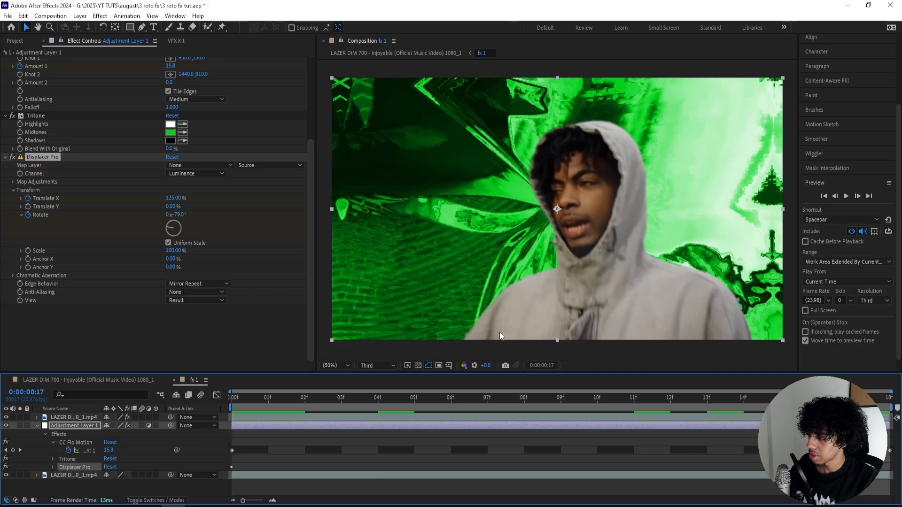
click(173, 198)
text(0)
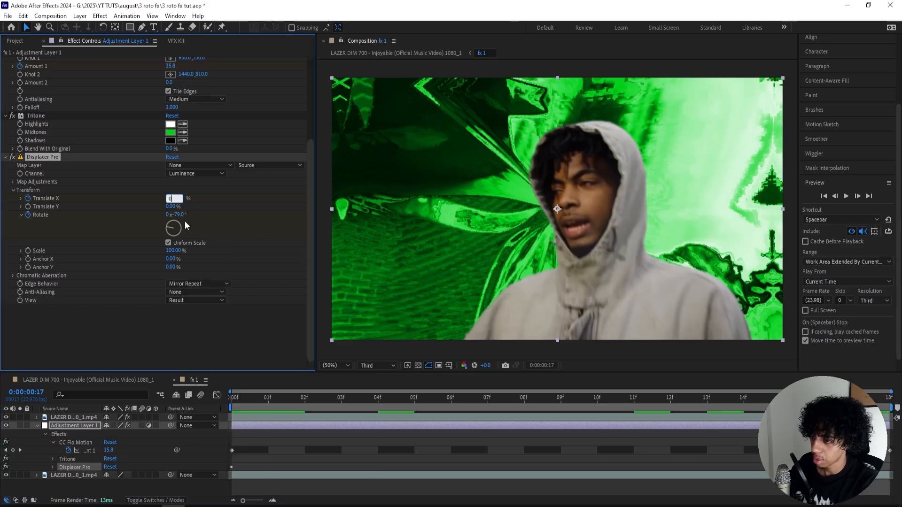
key(Return)
click(217, 208)
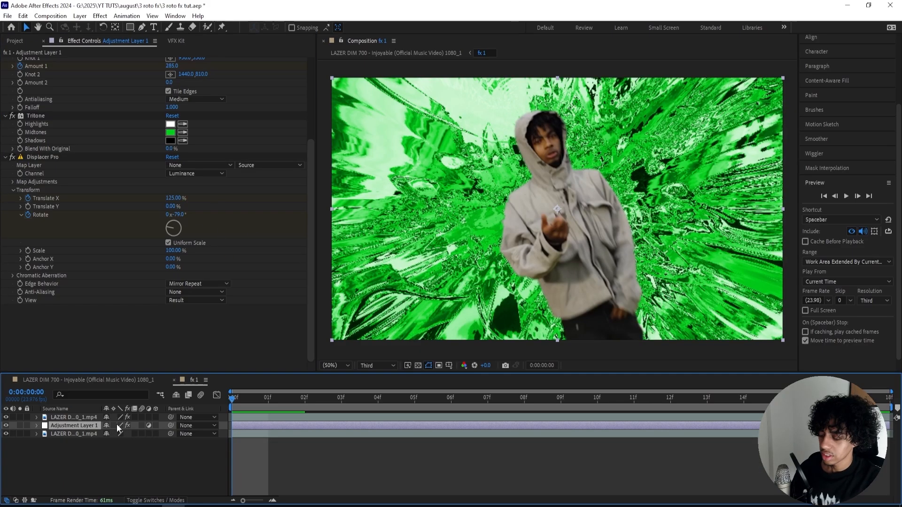
- Add the Turbulent Displace effect to Adjustment Layer 1 with an Amount of 142 and a Size of 300
key(ctrl+space)
text(turn)
key(BackSpace)
text(b)
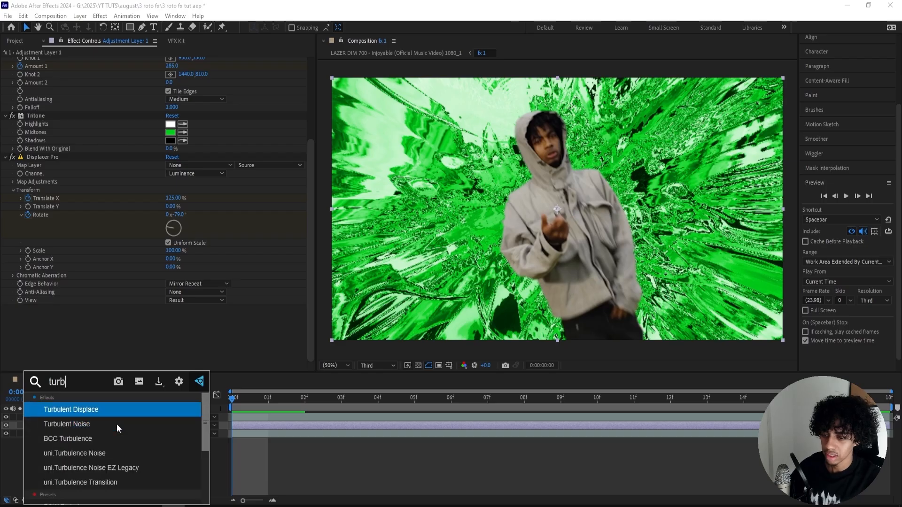
key(Return)
click(172, 281)
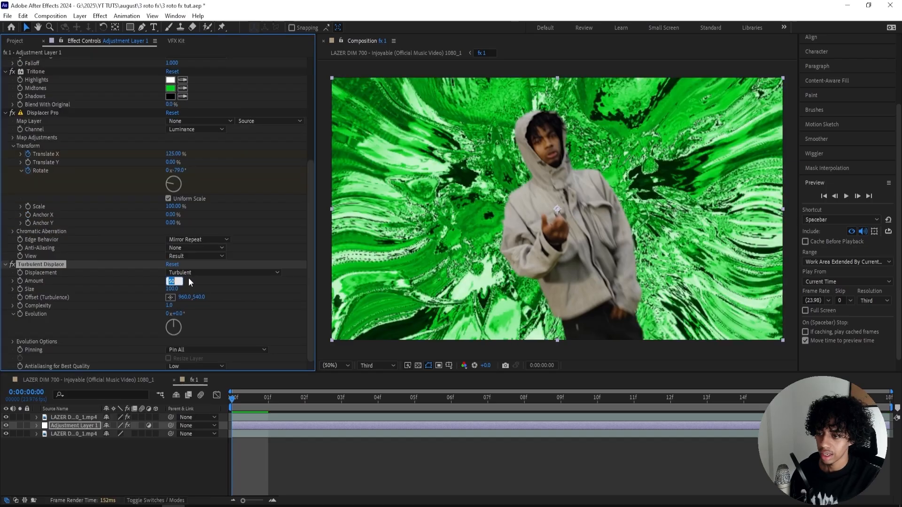
text(142)
click(170, 288)
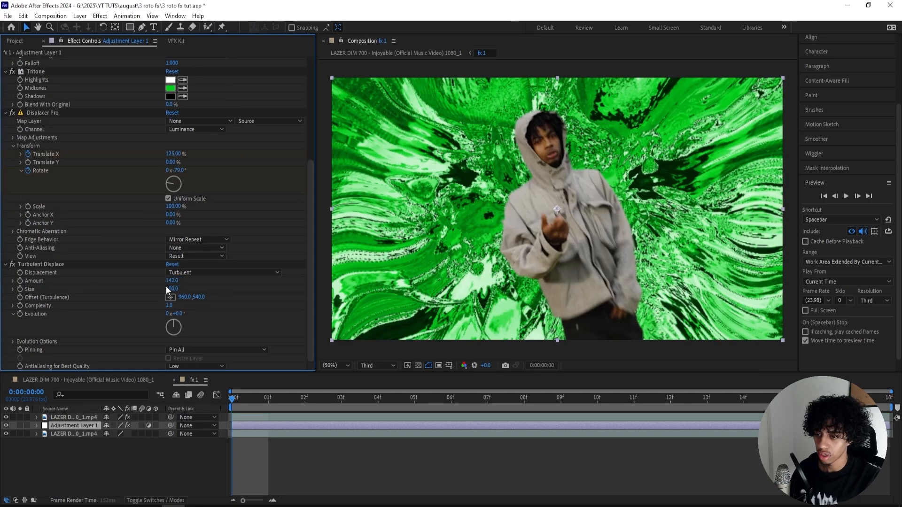
text(300)
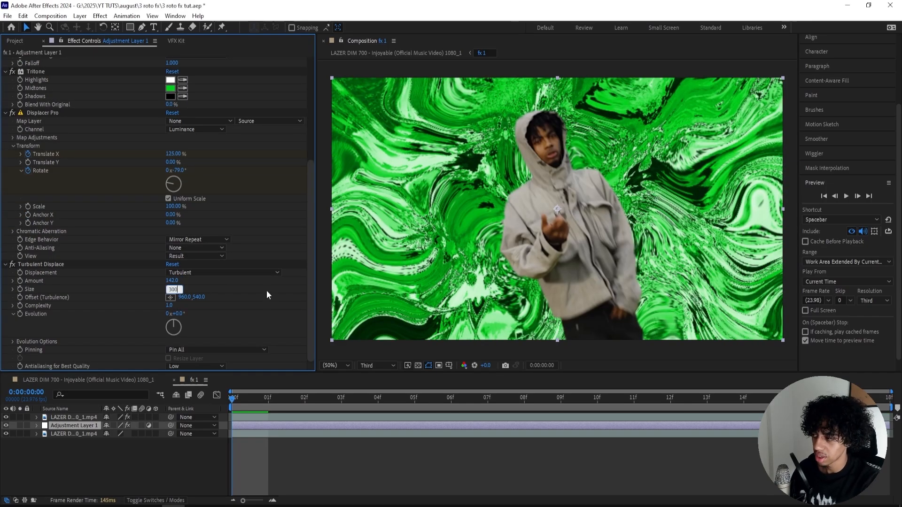
key(Return)
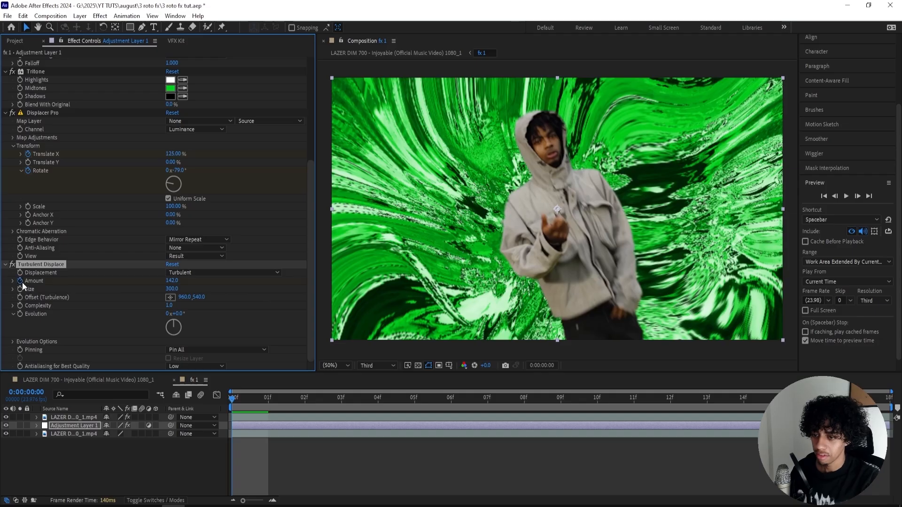
- Animate Turbulent Displace's Amount from a keyframe of 142 at the first frame to 0 at frame 17
click(19, 280)
click(878, 403)
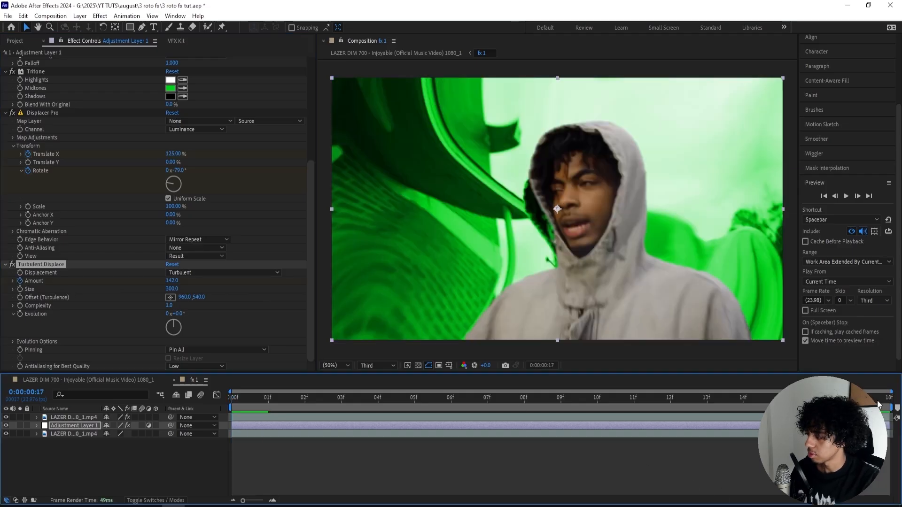
click(173, 280)
text(0)
key(Return)
key(Home)
- Keyframe Tritone's Blend With Original at 0% on the first frame and 100% on frame 17
scroll(24, 190, up, 3)
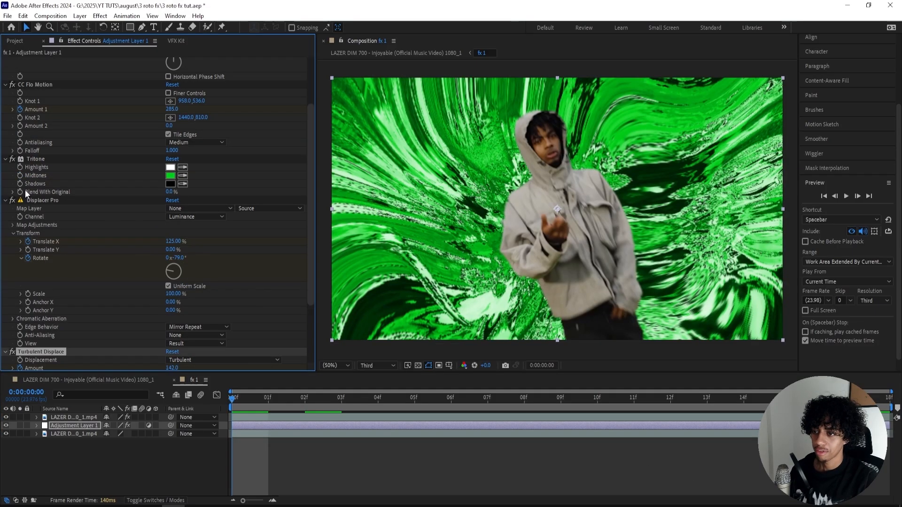
click(22, 192)
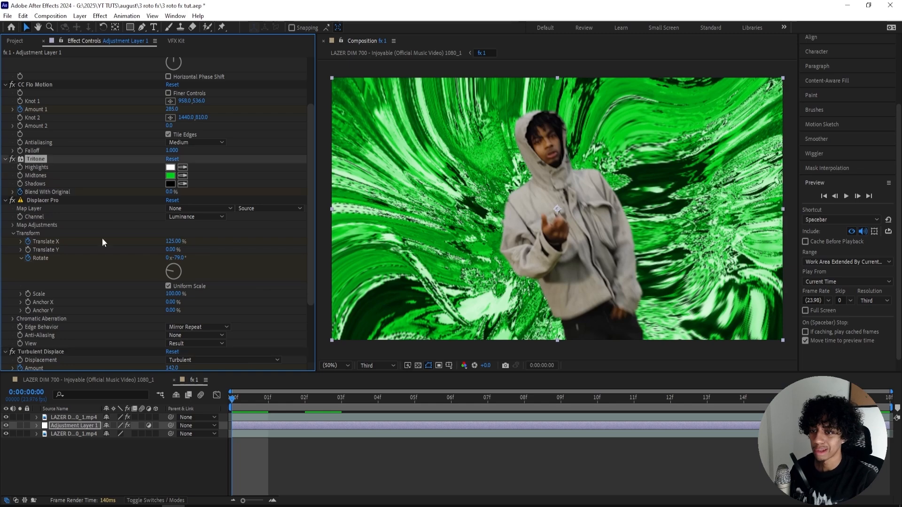
key(u)
key(End)
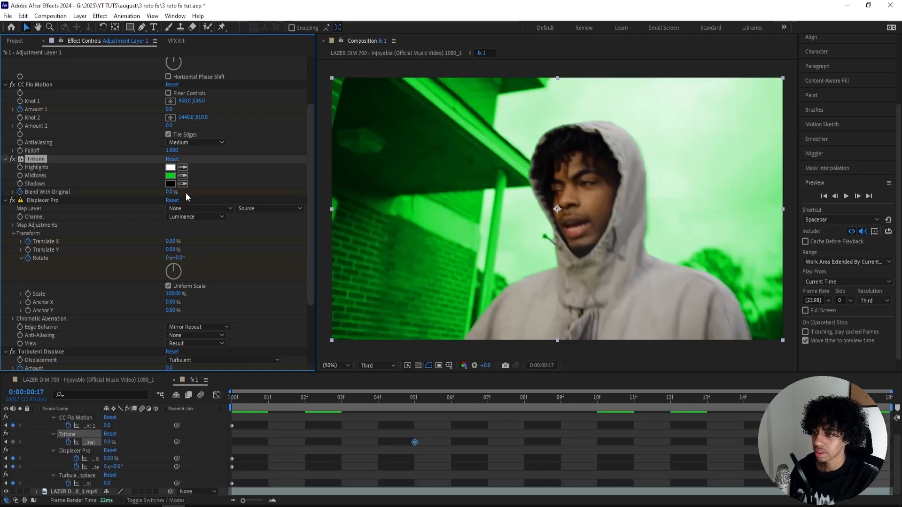
drag(171, 193, 574, 167)
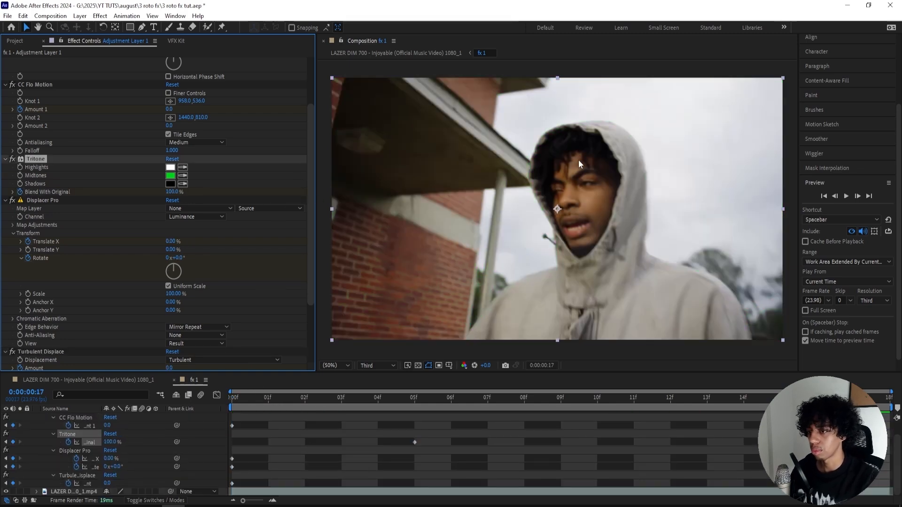
drag(386, 399, 134, 393)
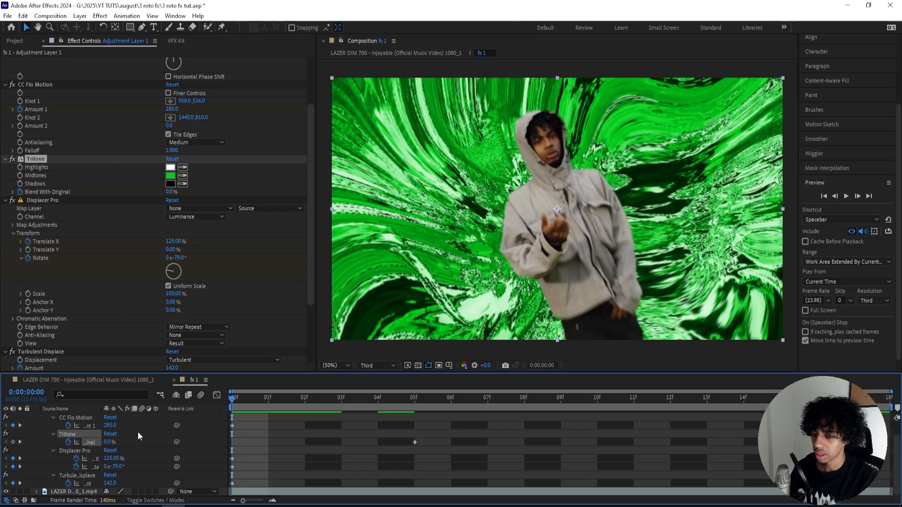
- Preview the animated background distortion from the first frame
key(u)
key(space)
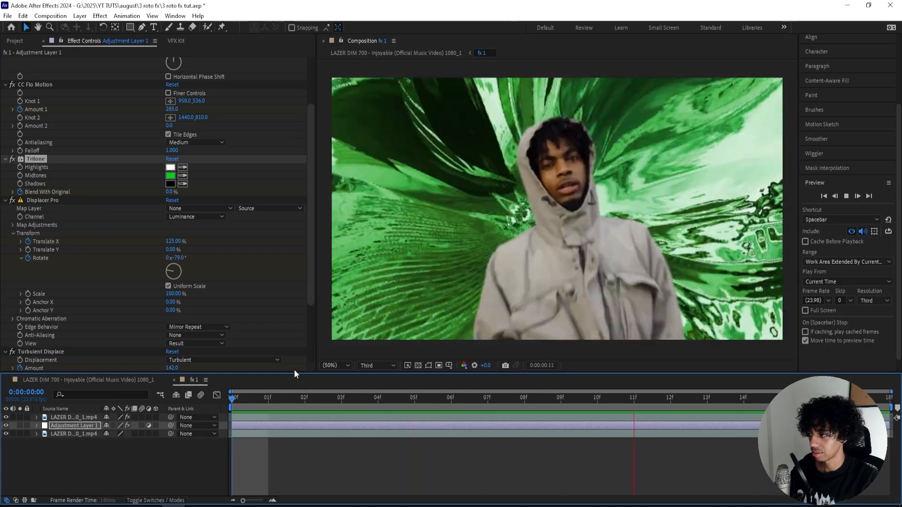
key(space)
- Add the Twirl effect to Adjustment Layer 1 with Angle keyframed at 2x+172° on the first frame and a Twirl Radius of 20
key(ctrl+space)
text(twirl)
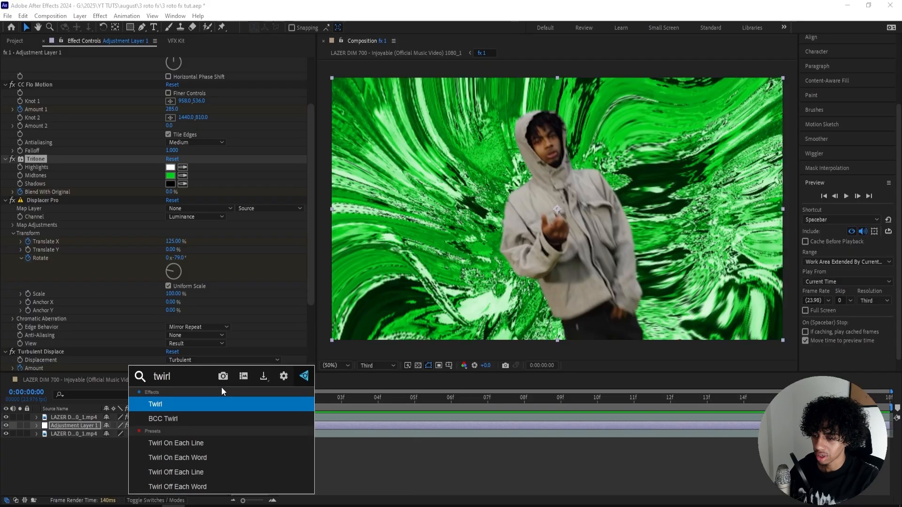
key(Return)
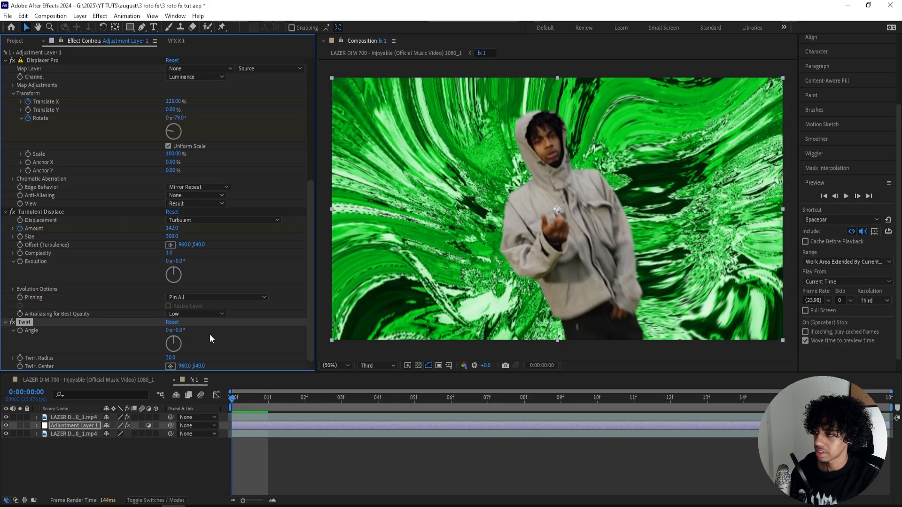
drag(177, 331, 533, 271)
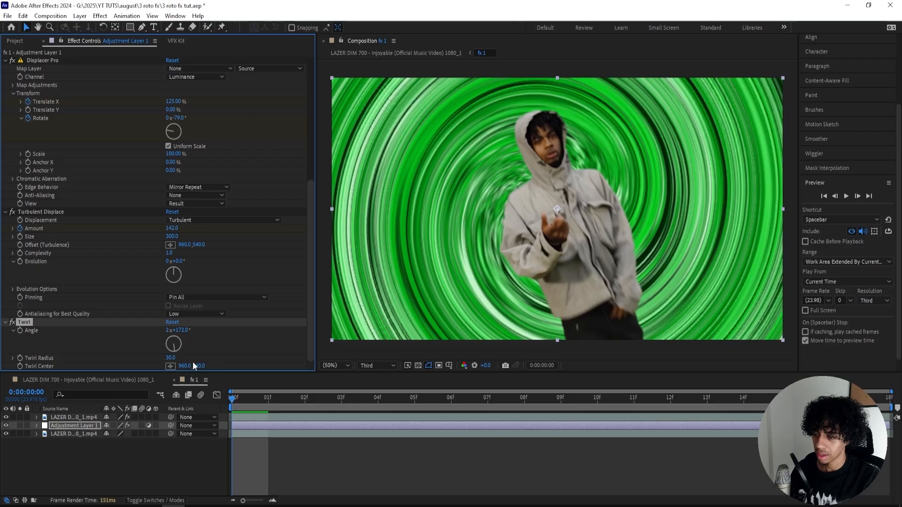
click(170, 357)
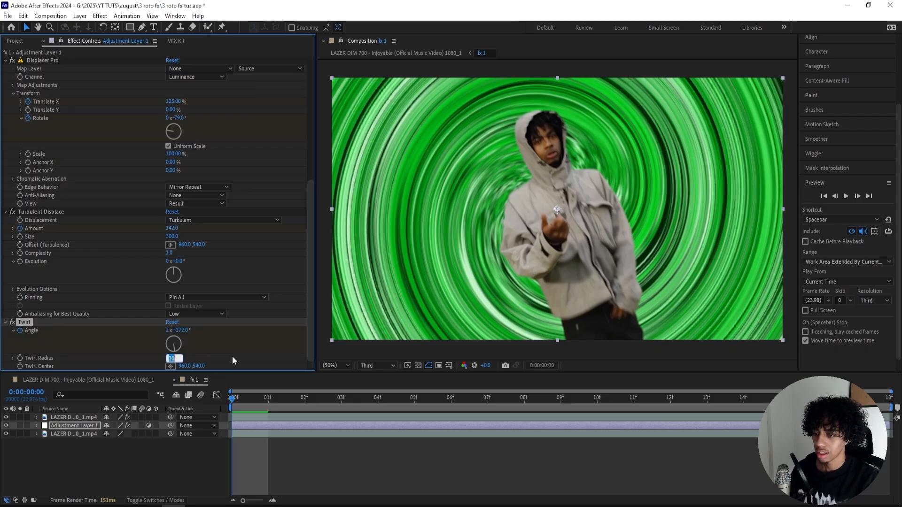
text(20)
key(Return)
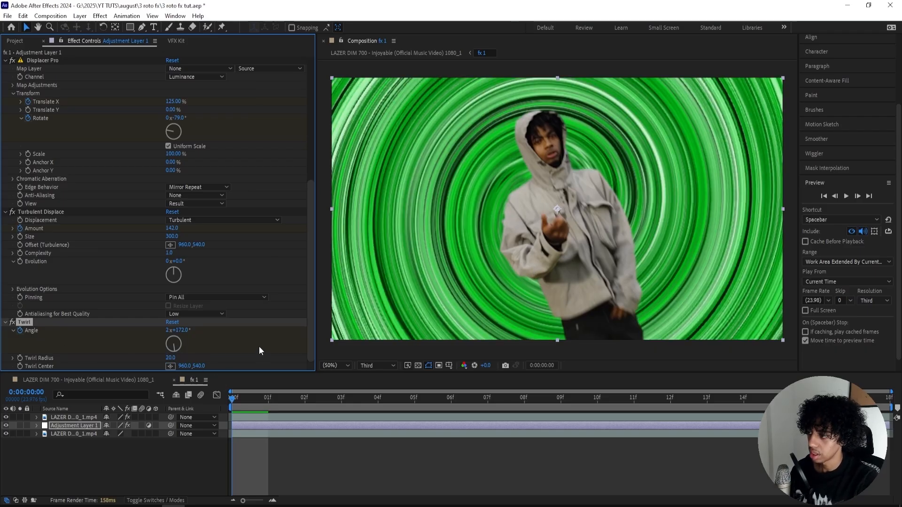
- Set the Twirl Angle to 0x+0° at frame 17 and return to the first frame
key(space)
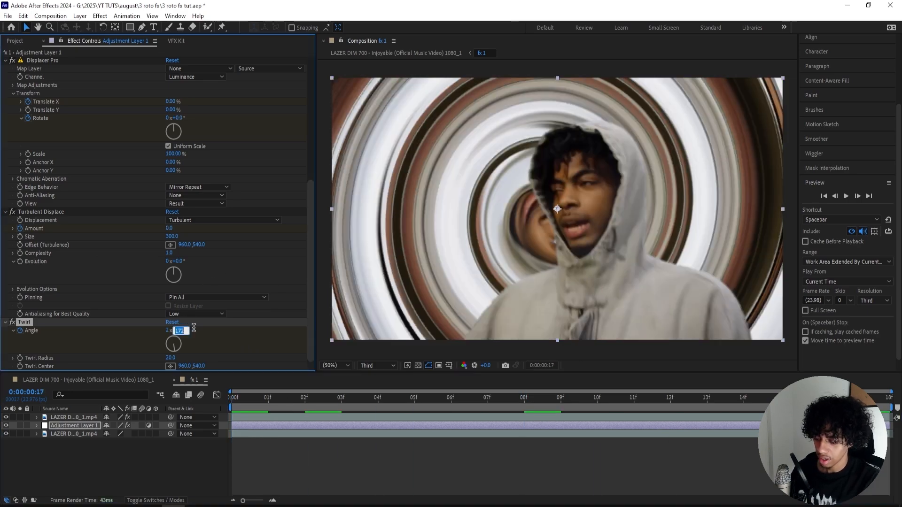
click(185, 330)
text(0)
key(Return)
click(169, 331)
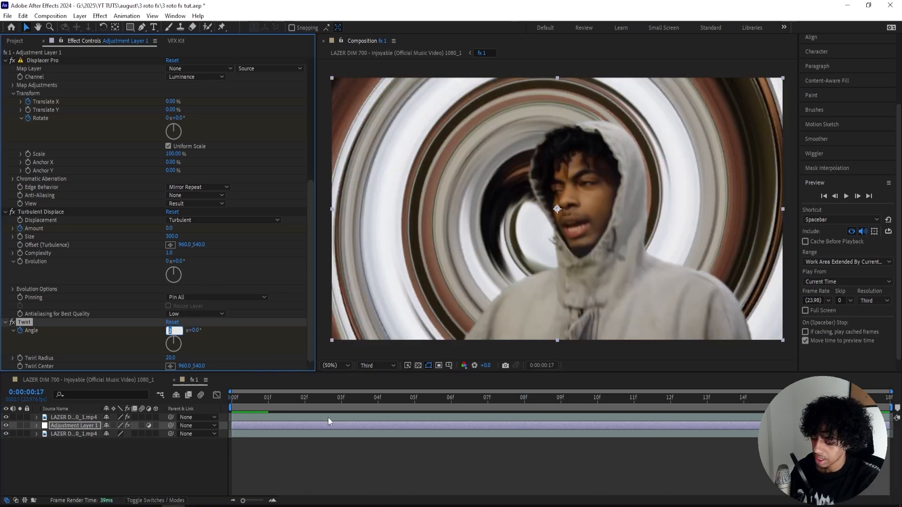
text(0)
key(Return)
drag(322, 397, 74, 327)
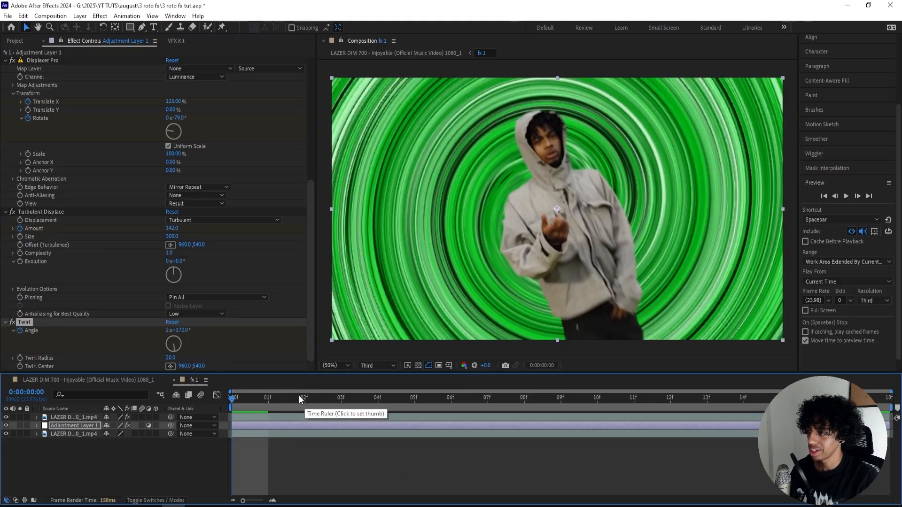
- Add the Glow effect to Adjustment Layer 1 with a Glow Radius of 200 and a Glow Threshold of 70%
key(ctrl+space)
text(glow)
key(Return)
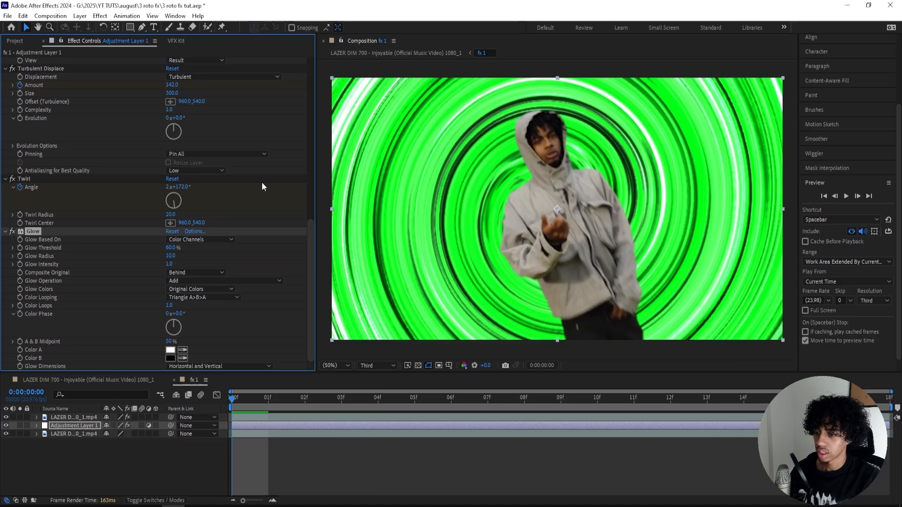
click(171, 256)
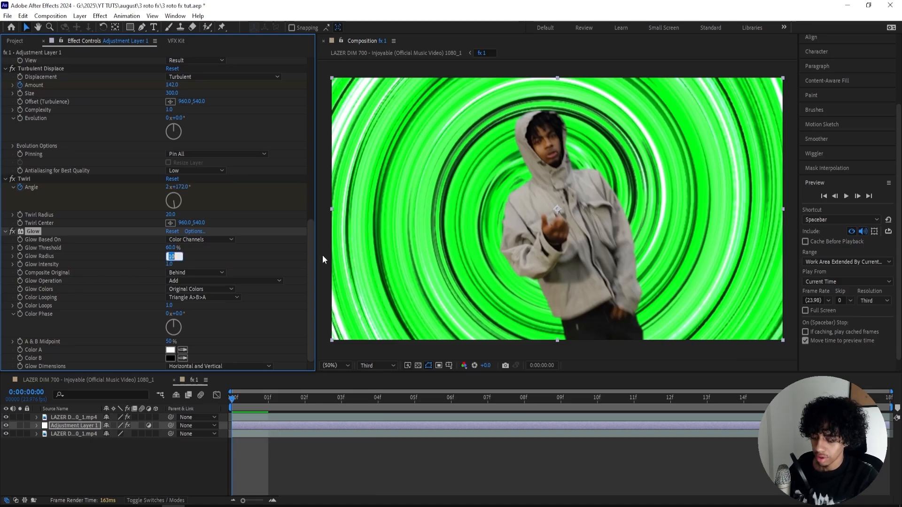
text(200)
key(shift+Tab)
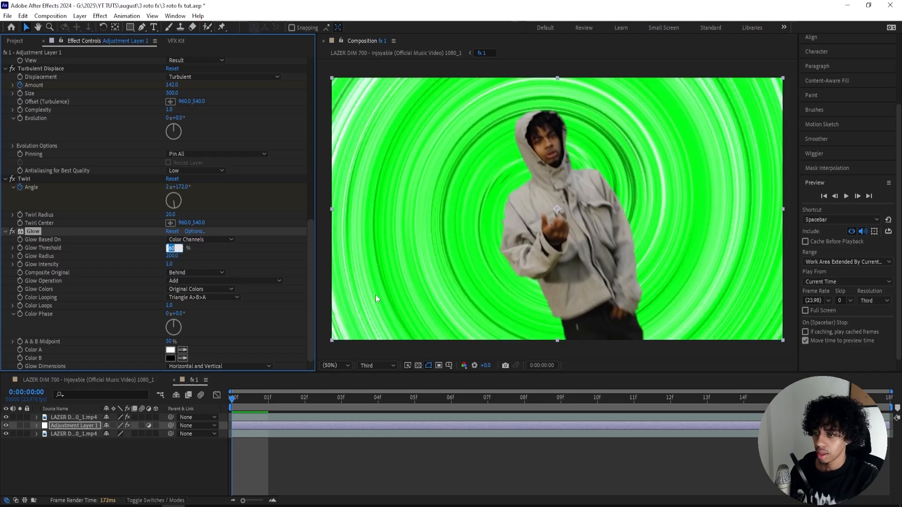
text(70)
key(Return)
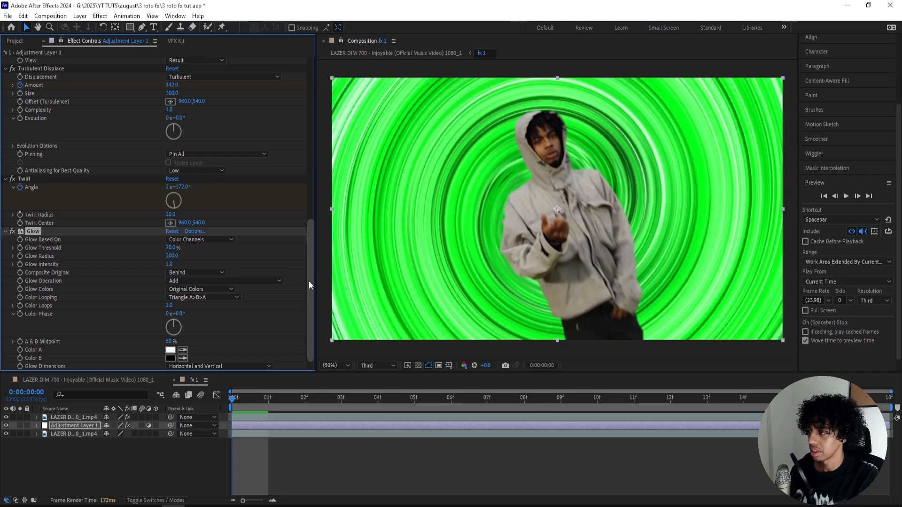
- Animate Glow Intensity from a keyframe of 1.0 at the first frame to 0 at frame 17
click(283, 412)
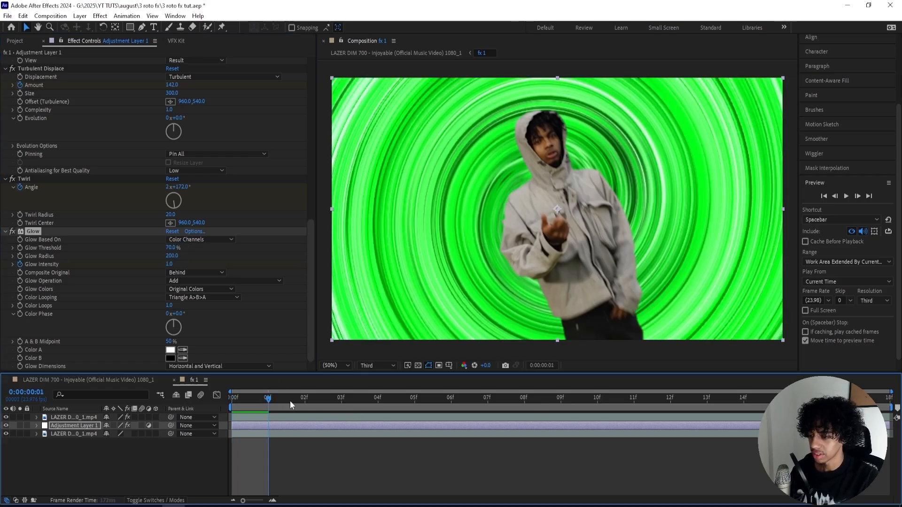
key(space)
click(168, 264)
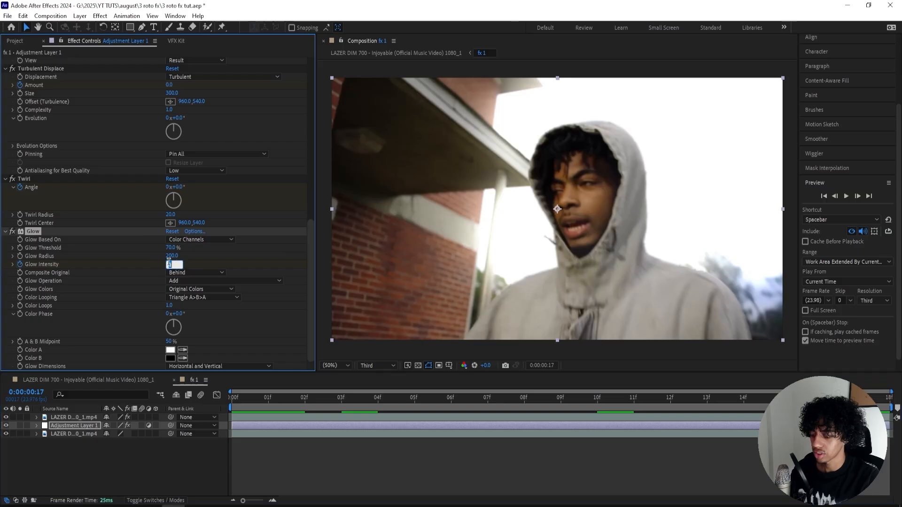
key(Return)
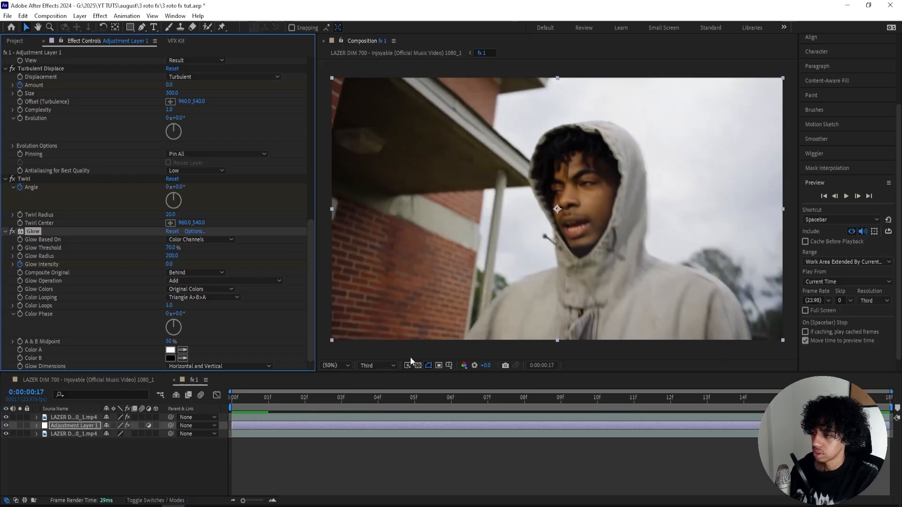
drag(342, 395, 232, 395)
- Add the Radial Blur effect to Adjustment Layer 1, keyframe its Amount at the first frame and set it to 0 at frame 17
key(ctrl+space)
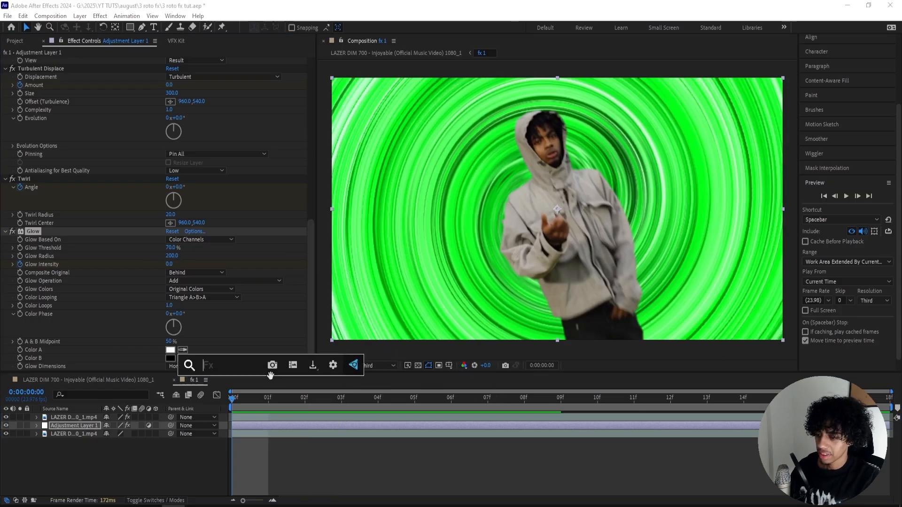
text(radial bl)
key(Return)
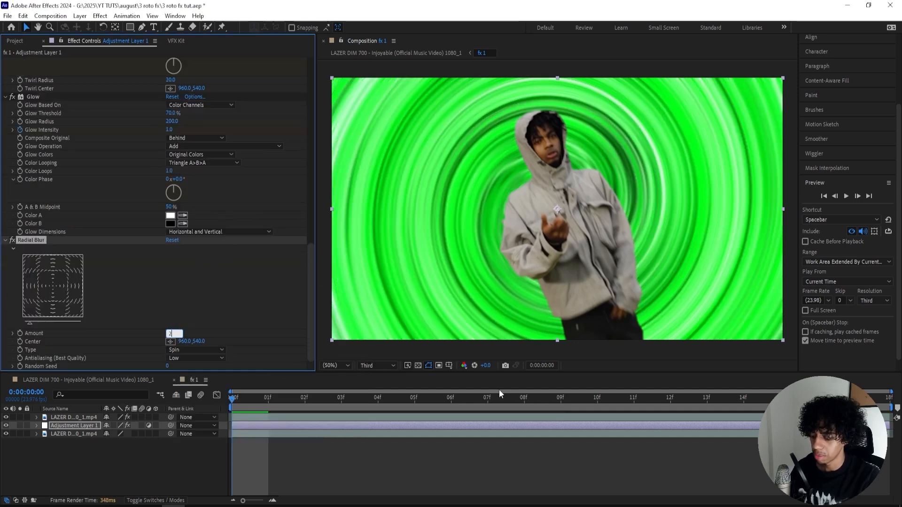
key(Return)
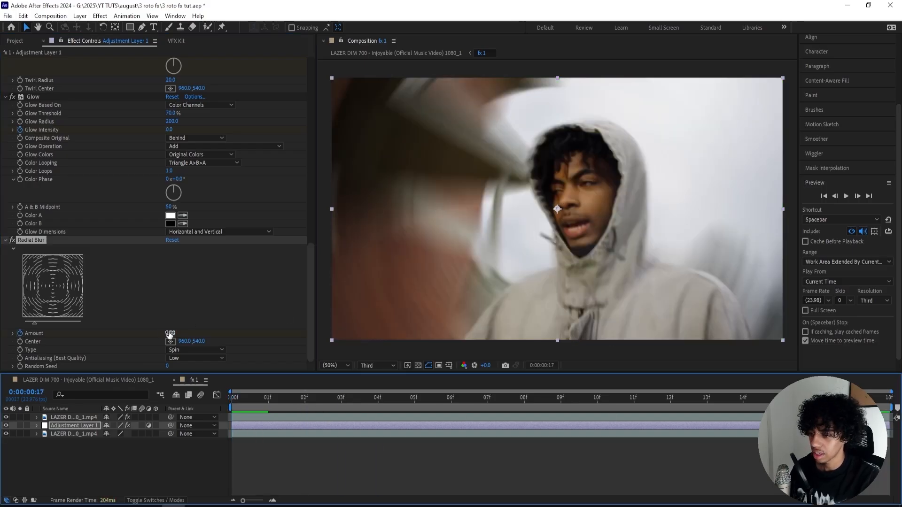
click(170, 334)
text(0)
key(Return)
- Reveal all animated properties of Adjustment Layer 1, select every keyframe and apply Easy Ease to them
key(u)
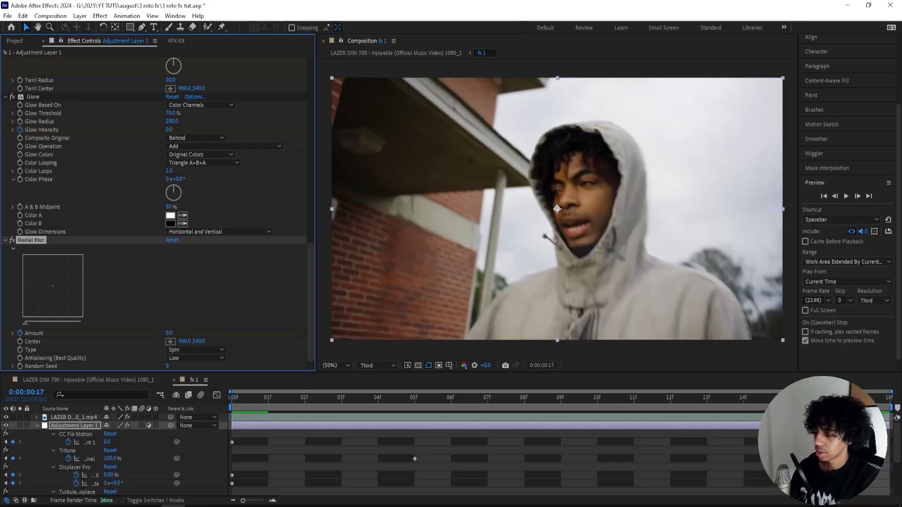
drag(871, 436, 141, 500)
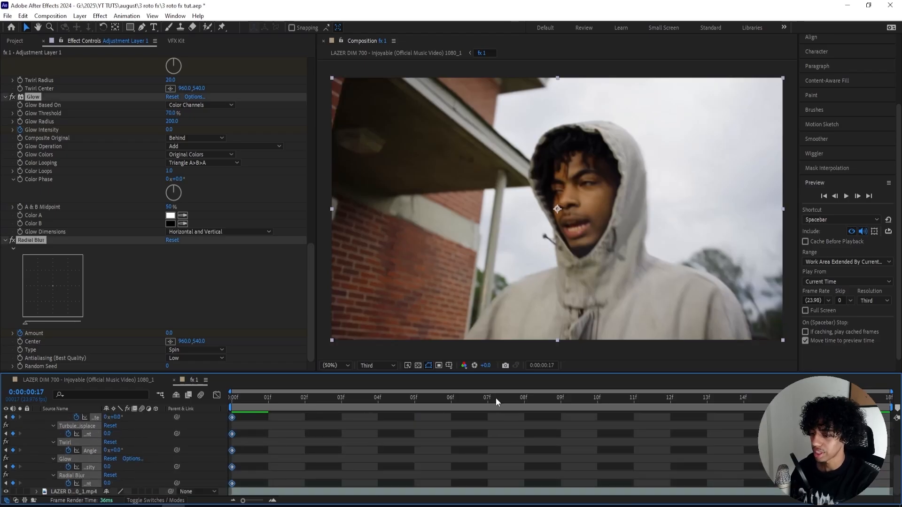
scroll(319, 425, up, 4)
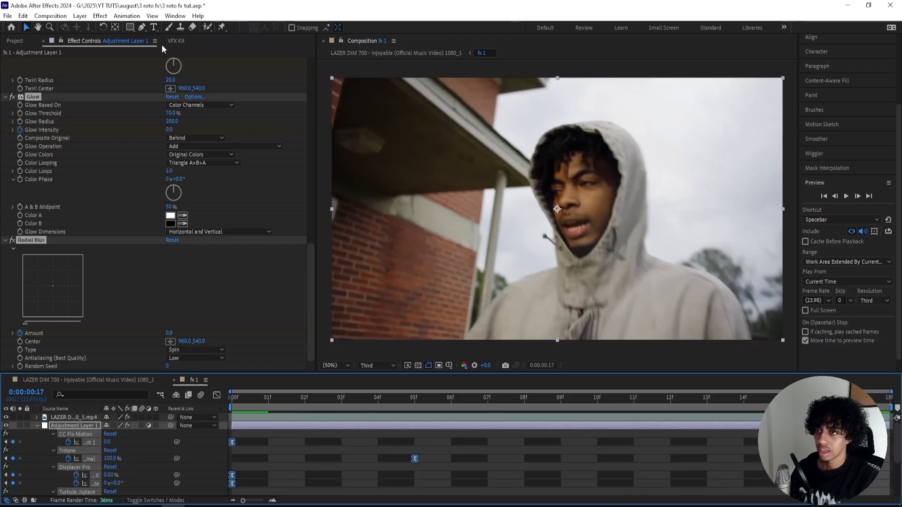
- Open the Flow extension and dock it beside the Effect Controls
click(176, 16)
mouse_move(197, 66)
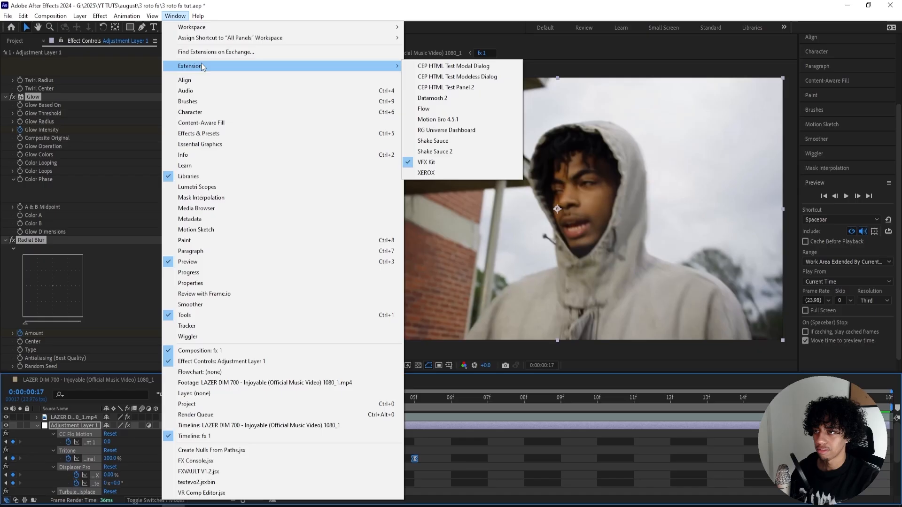
click(418, 113)
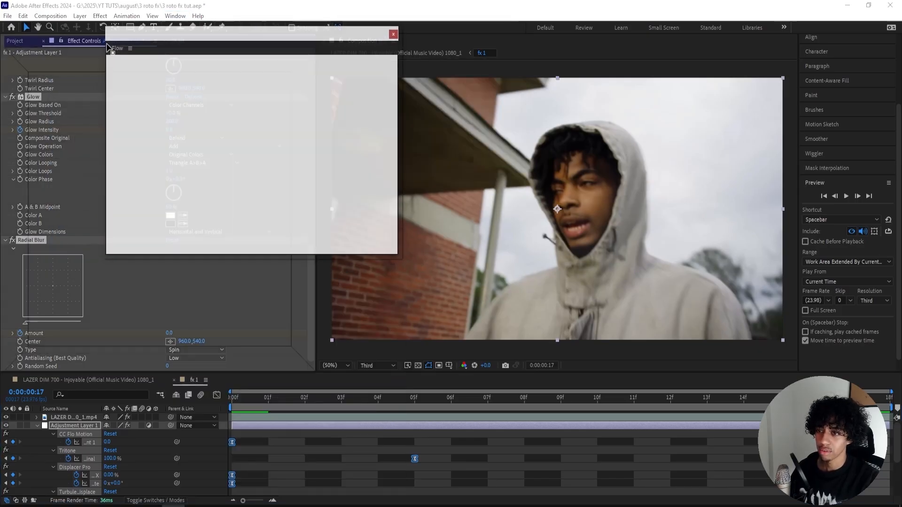
- Shape the Flow easing curve to 0.00, 0.81, 0.20, 1.00, apply it to the selected keyframes and preview the animation
drag(70, 195, 2, 171)
drag(31, 145, 28, 146)
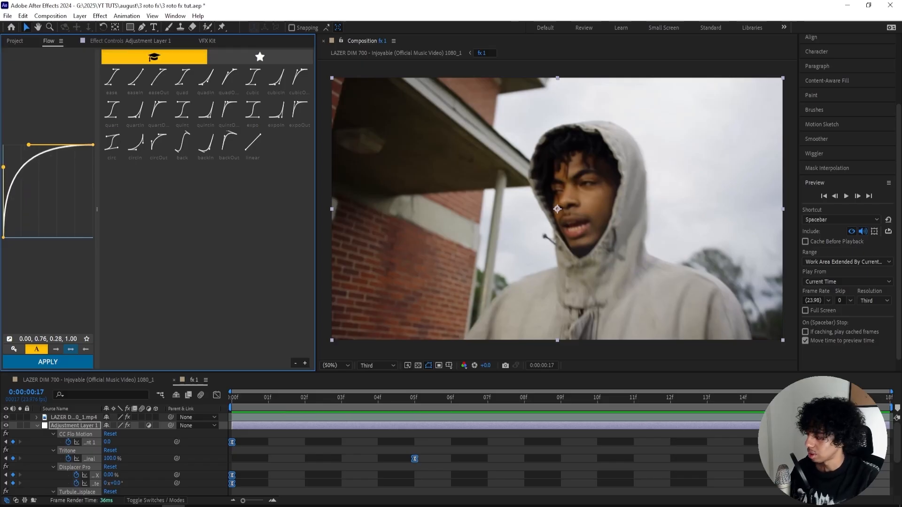
drag(30, 148, 3, 170)
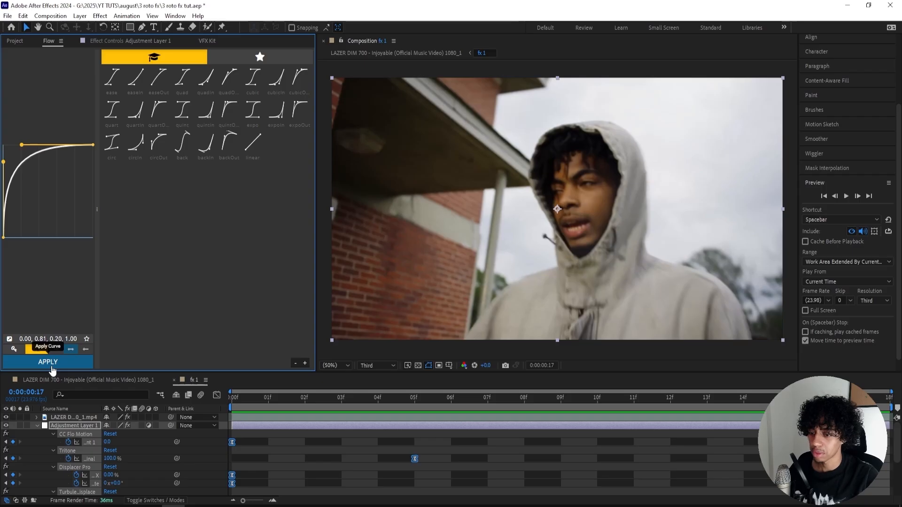
click(52, 368)
key(space)
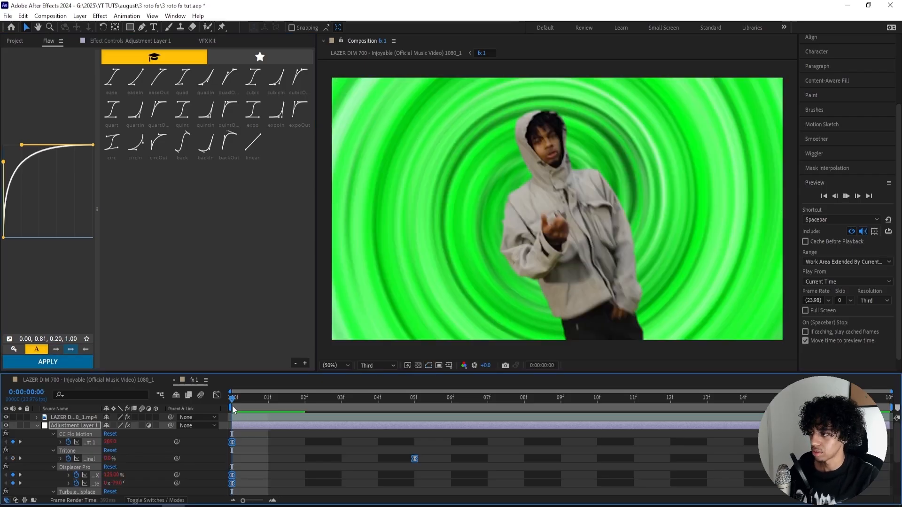
key(space)
- Soften the Flow curve to 0.00, 0.66, 0.32, 1.00 and apply it to the selected keyframes, overwriting all existing expressions
drag(3, 162, 34, 150)
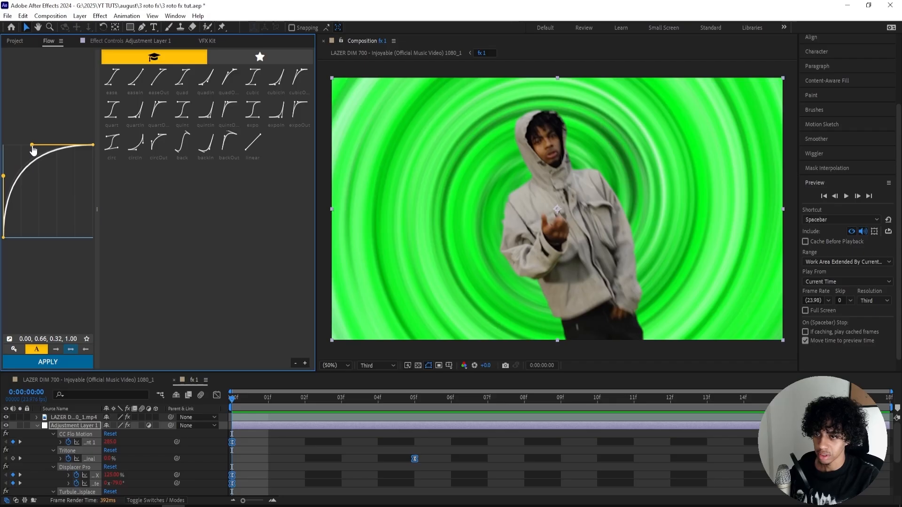
click(36, 349)
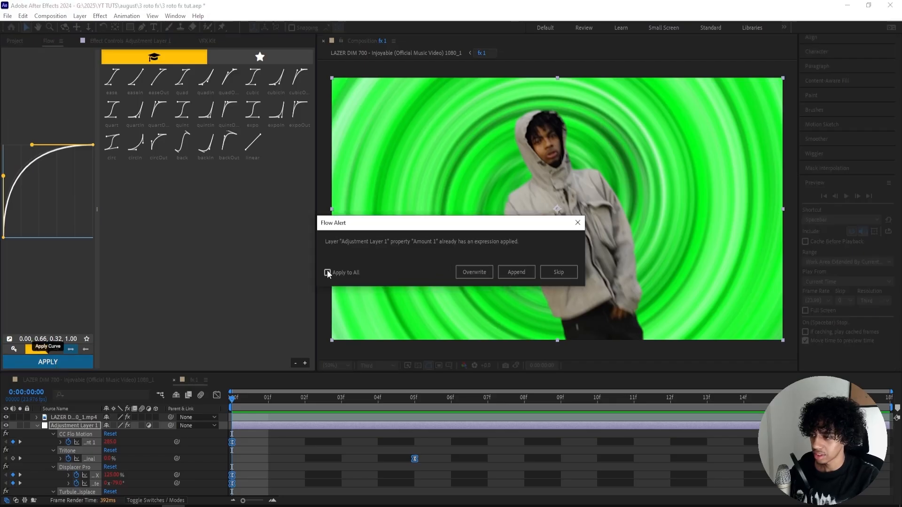
click(479, 272)
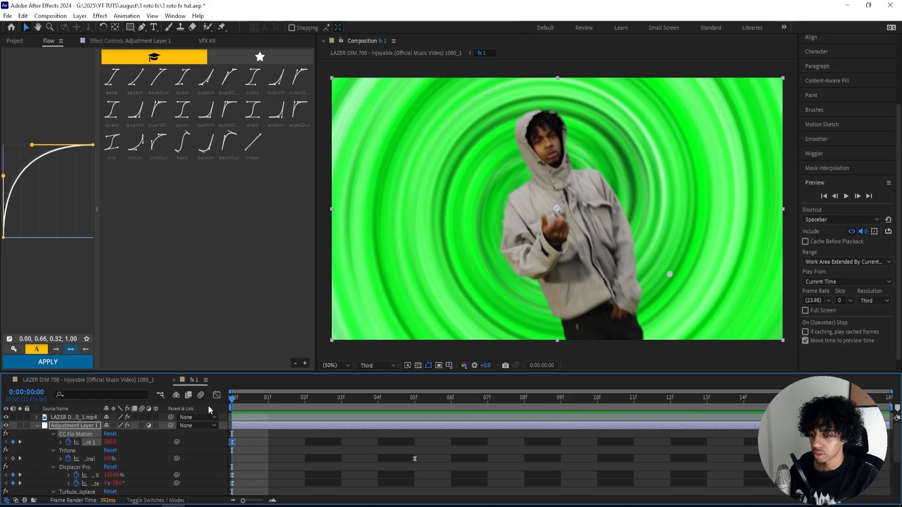
- Enable motion blur for Adjustment Layer 1 and reshape the CC Flo Motion Amount 1 graph into a steep initial drop with a long ease-out
click(216, 395)
click(142, 425)
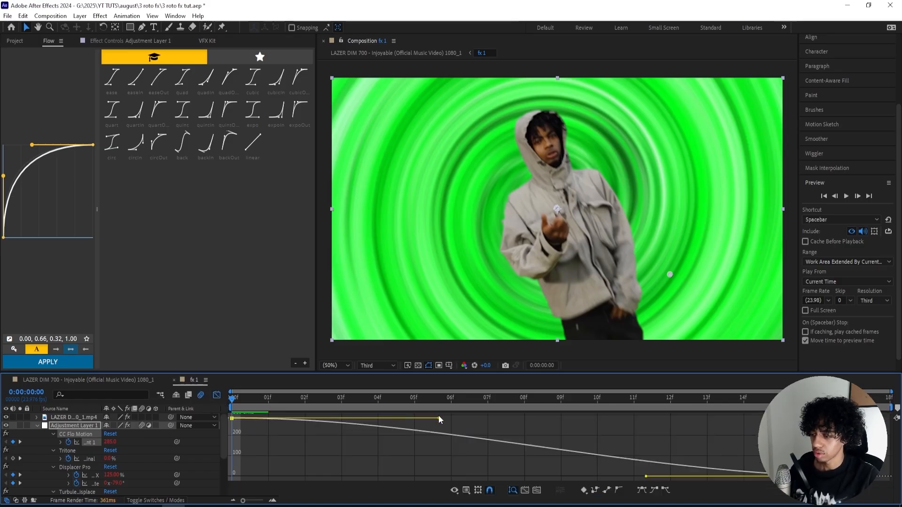
drag(439, 418, 241, 458)
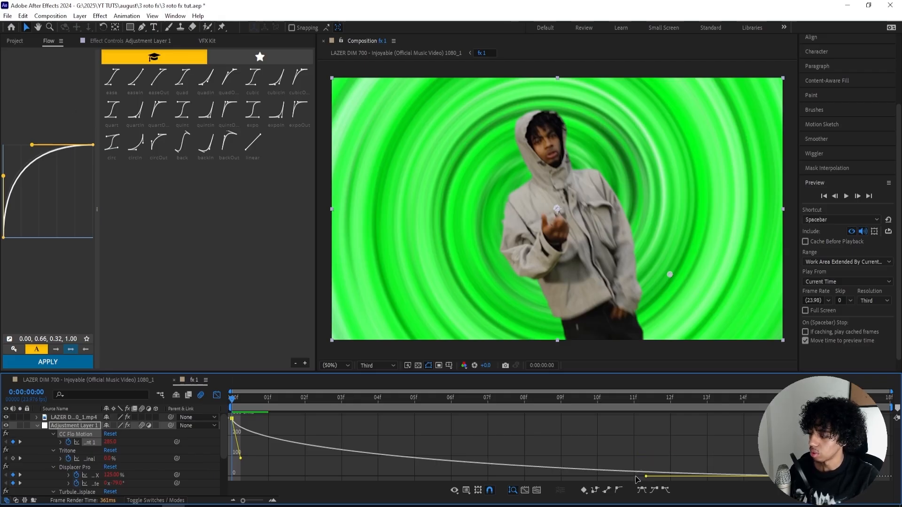
drag(635, 476, 405, 477)
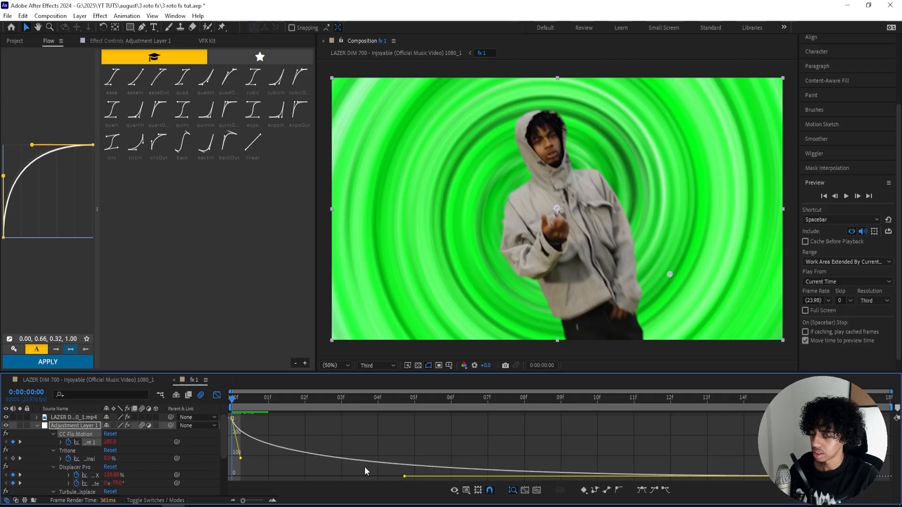
key(ctrl+z)
key(ctrl+z)
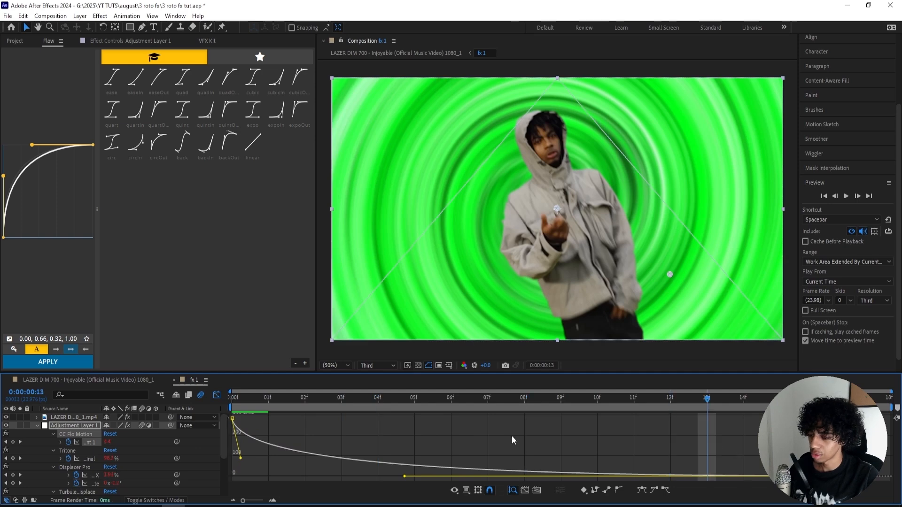
click(216, 395)
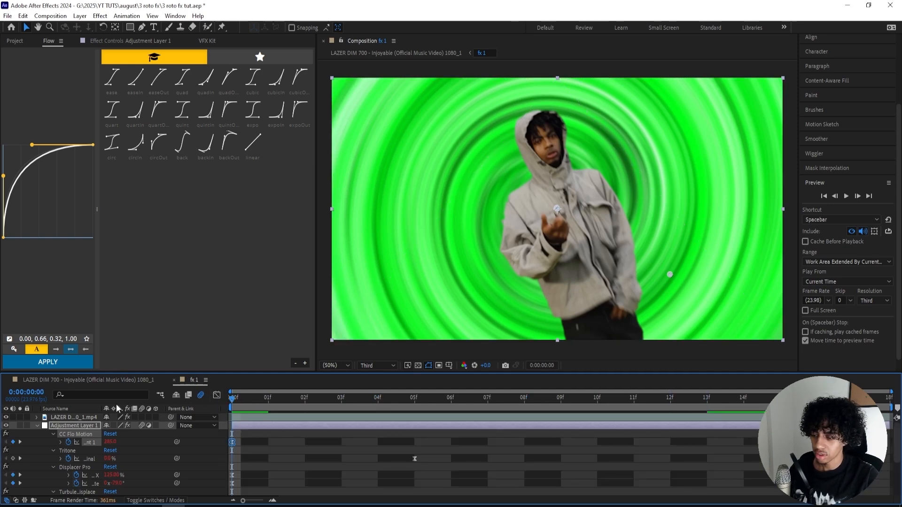
- Deselect everything, collapse Adjustment Layer 1's properties and preview the eased background animation from the first frame
key(F2)
click(36, 426)
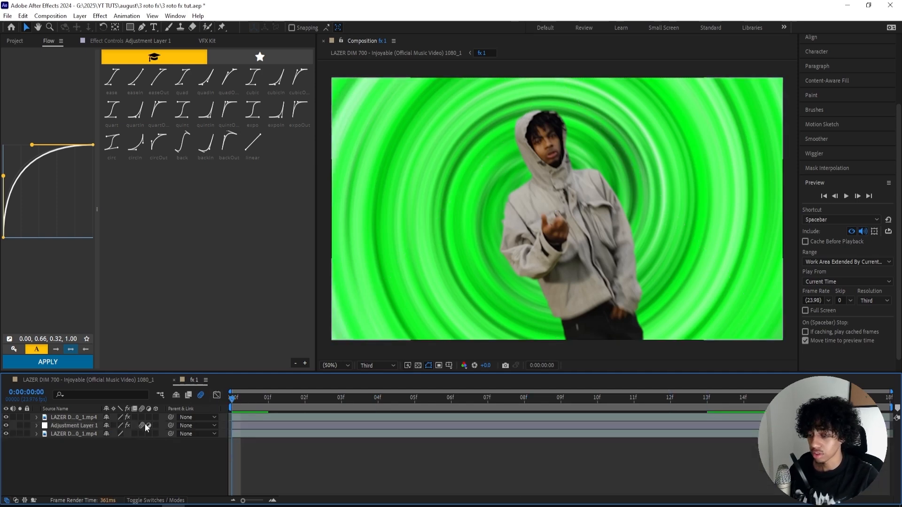
key(space)
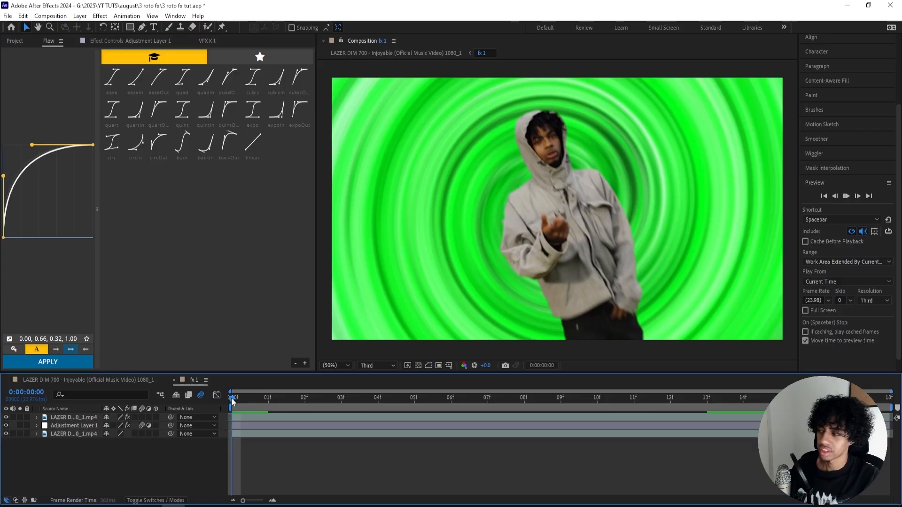
key(space)
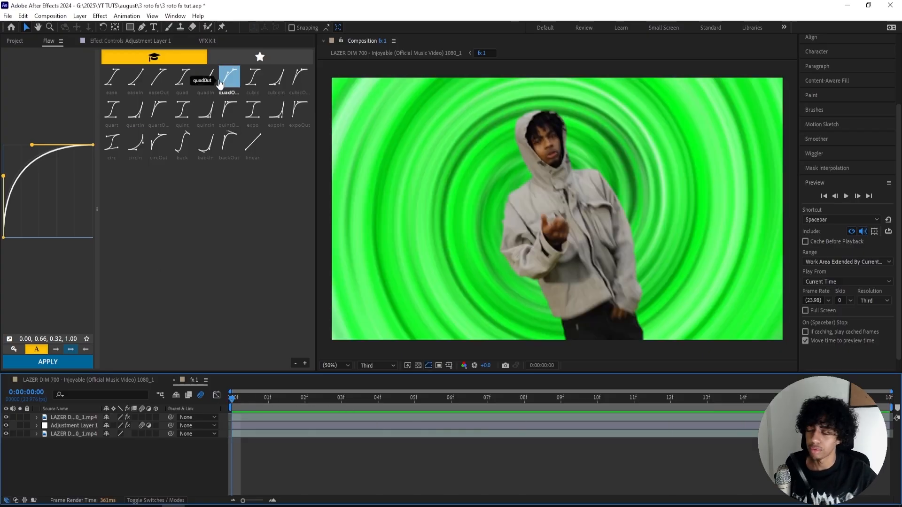
- Add a new adjustment layer above all other layers and open the Shakes presets in VFX Kit
click(206, 41)
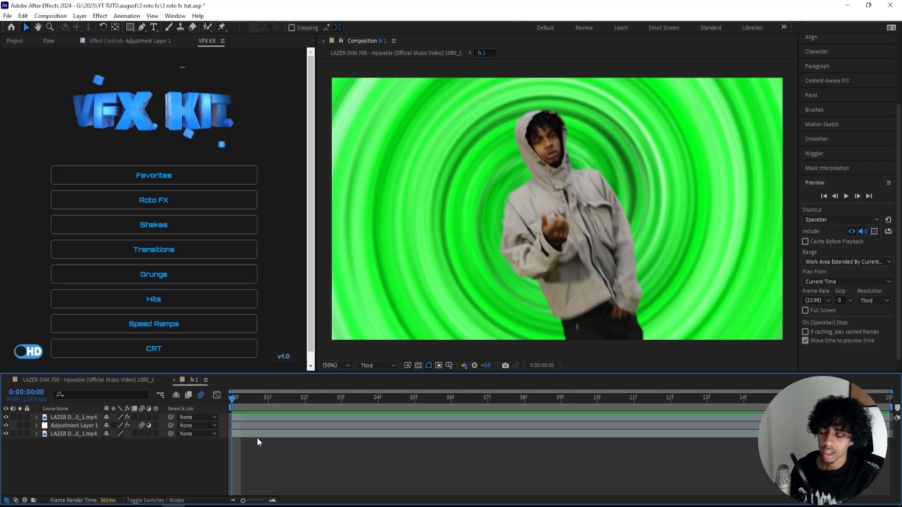
key(ctrl+alt+y)
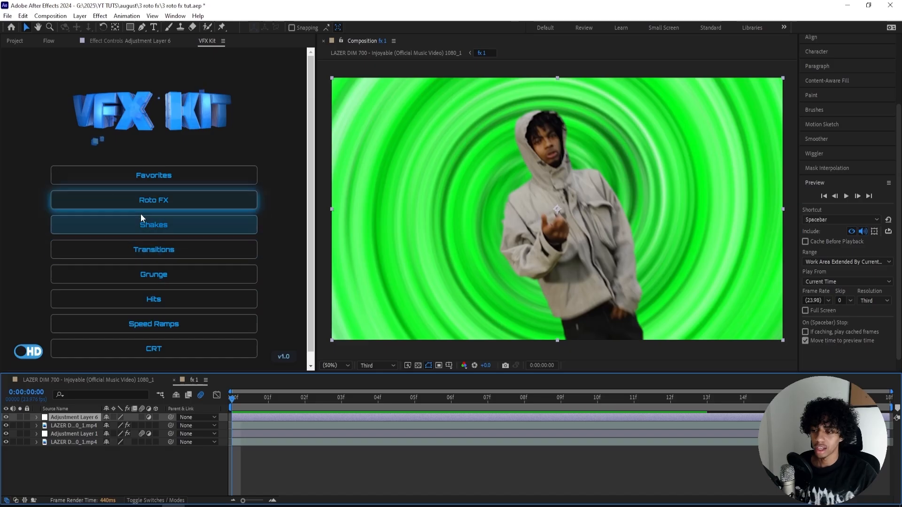
click(233, 301)
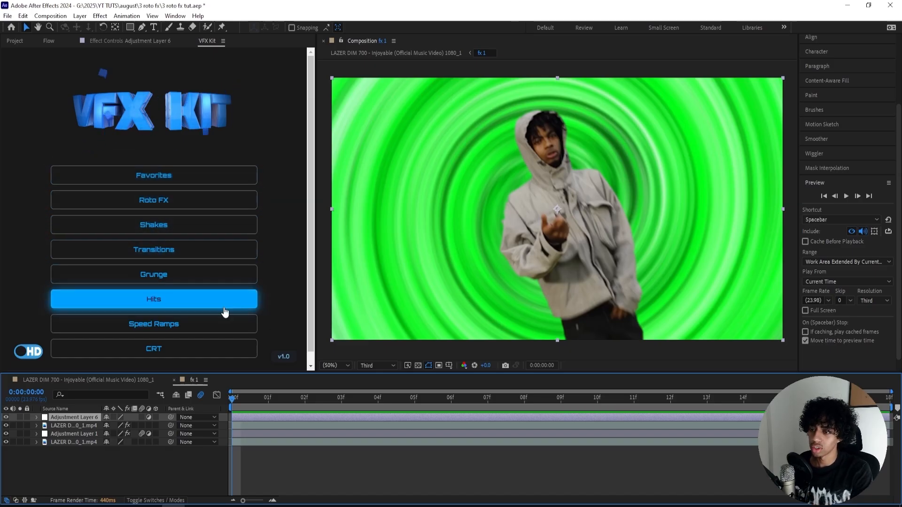
click(140, 231)
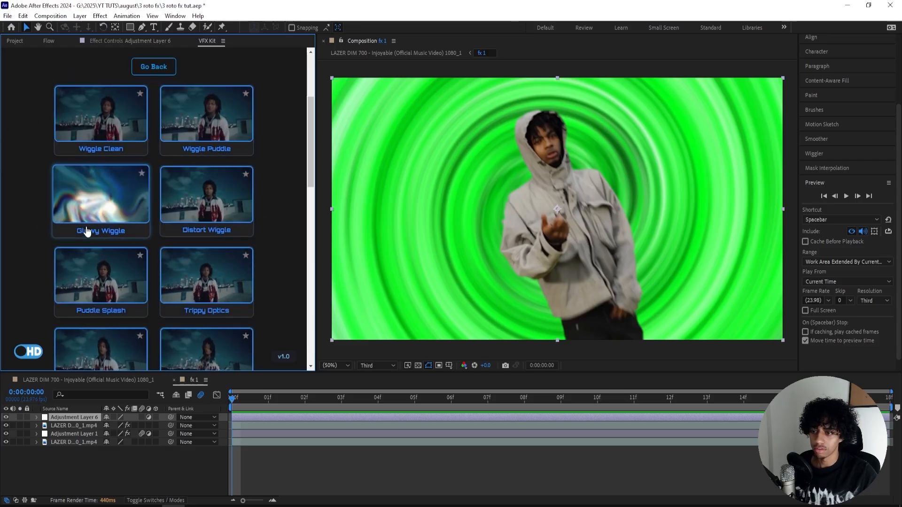
- Apply the Subtle Vertical Shake preset to Adjustment Layer 6 and preview the result
scroll(159, 198, down, 1)
scroll(112, 195, down, 10)
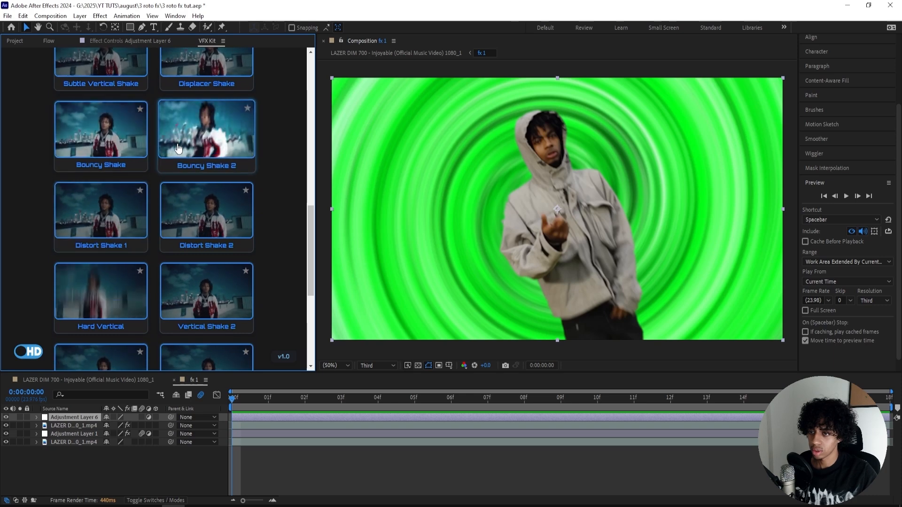
scroll(174, 157, down, 4)
scroll(123, 169, up, 3)
scroll(96, 212, up, 3)
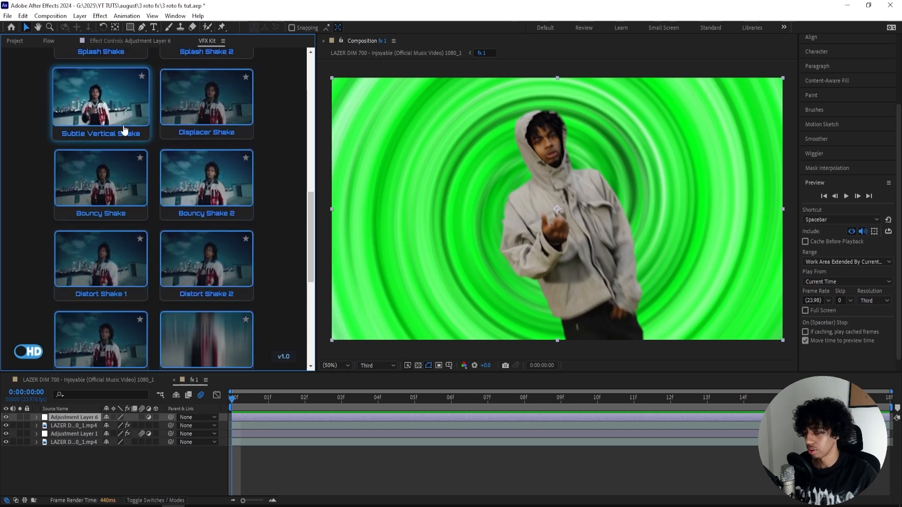
click(21, 353)
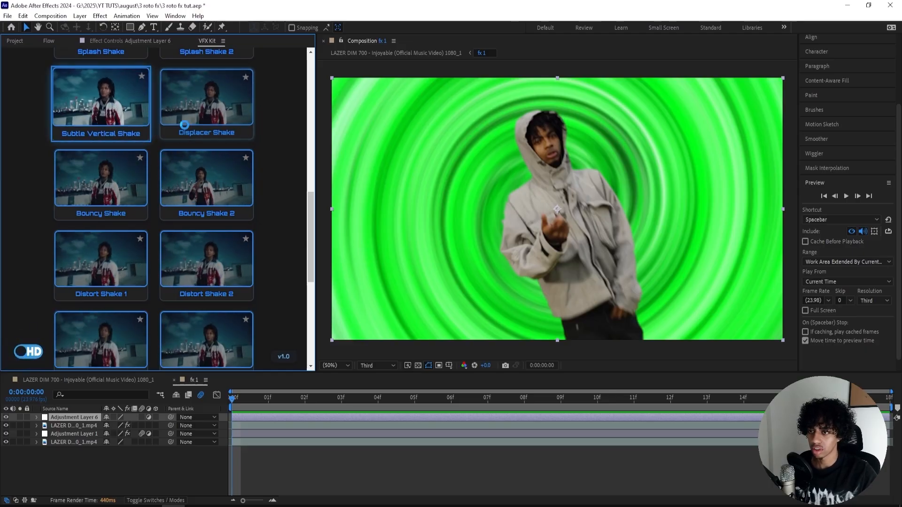
click(111, 97)
key(space)
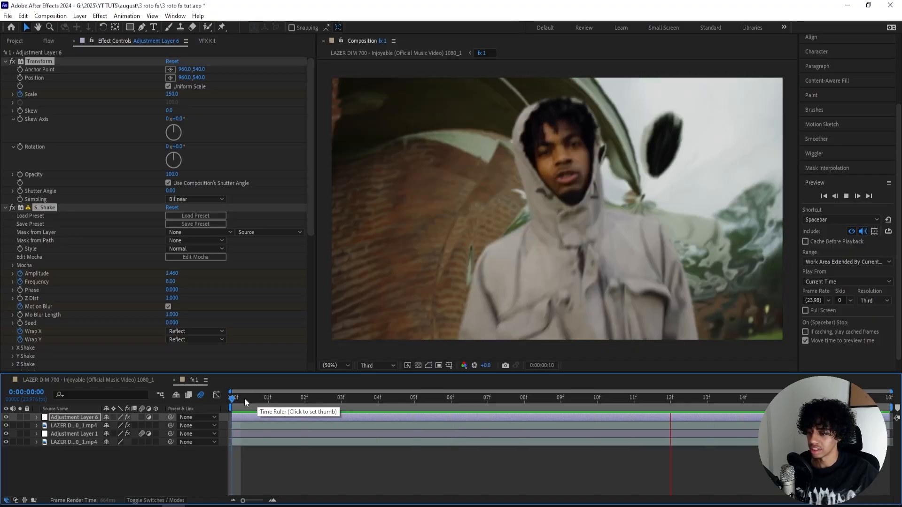
- Select the bottom footage layer and return to the main category list of VFX Kit
click(73, 442)
click(207, 41)
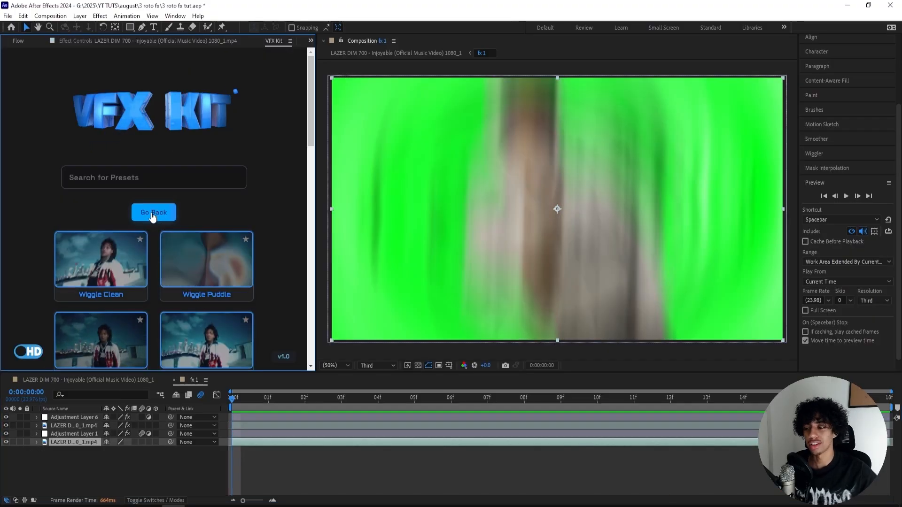
click(153, 212)
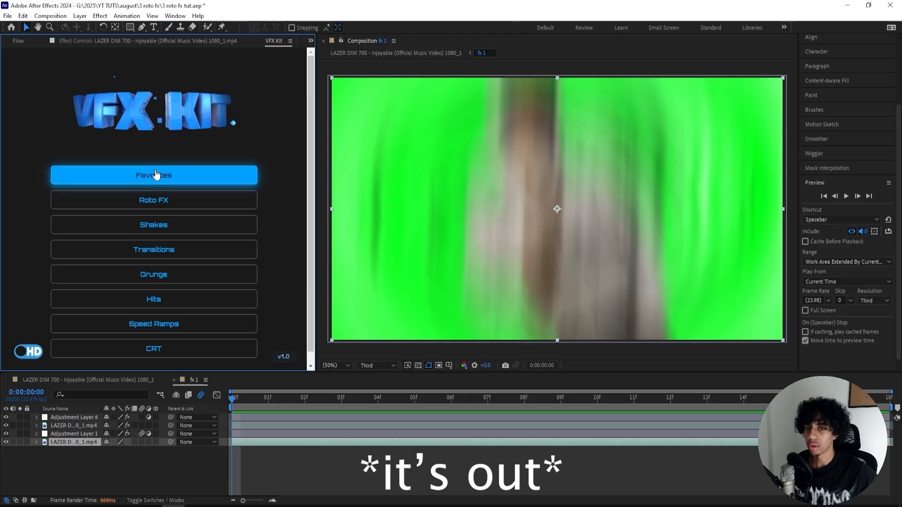
- Select Adjustment Layer 1, hide Adjustment Layer 6 and scrub through the frames to inspect the background distortion without the shake
click(237, 433)
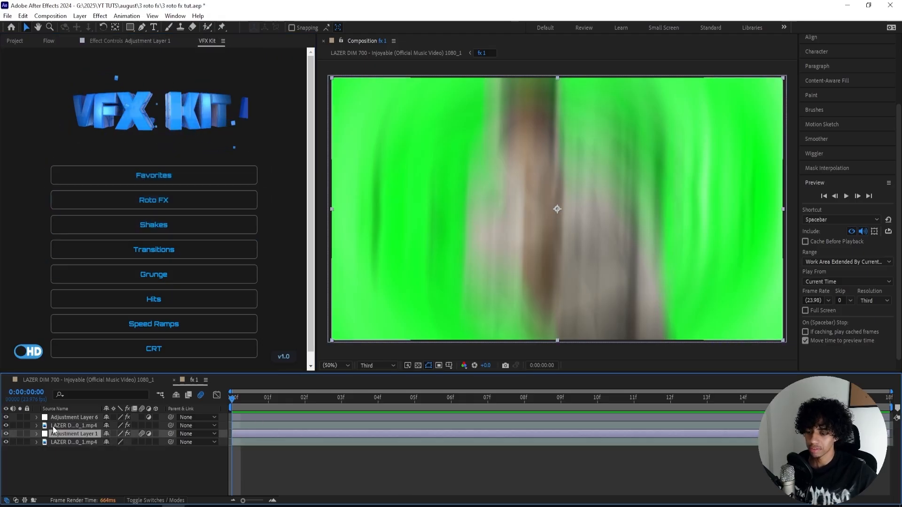
click(6, 417)
drag(239, 403, 311, 388)
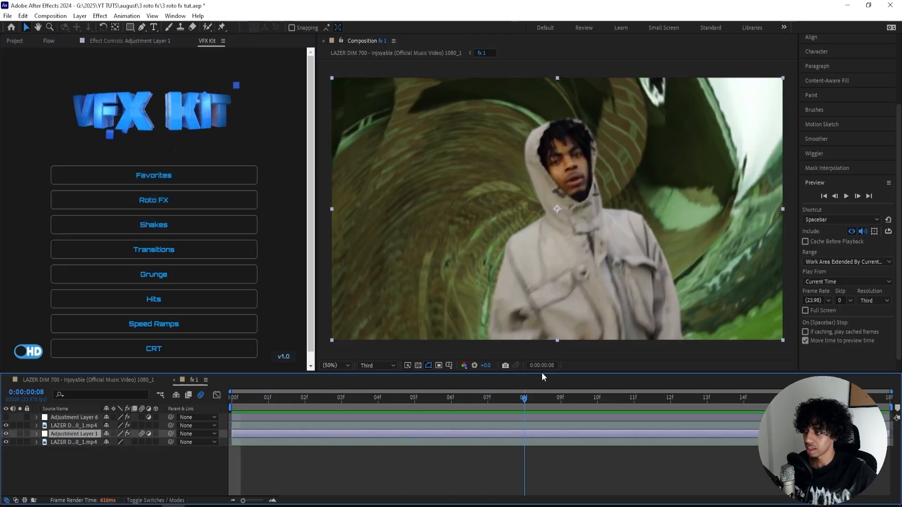
- Browse the Roto FX presets in VFX Kit down to Warp Splash and return to the main category list
click(154, 200)
scroll(158, 201, down, 10)
scroll(158, 202, down, 1)
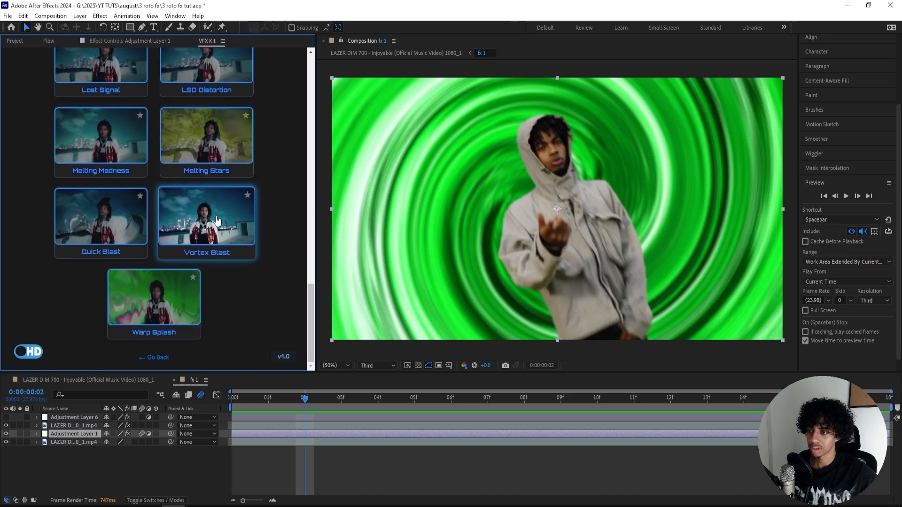
drag(308, 402, 172, 343)
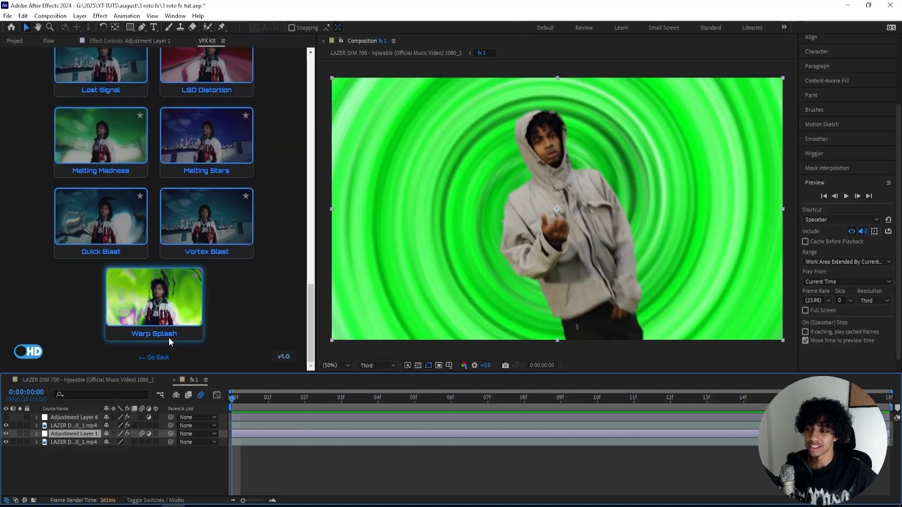
click(149, 353)
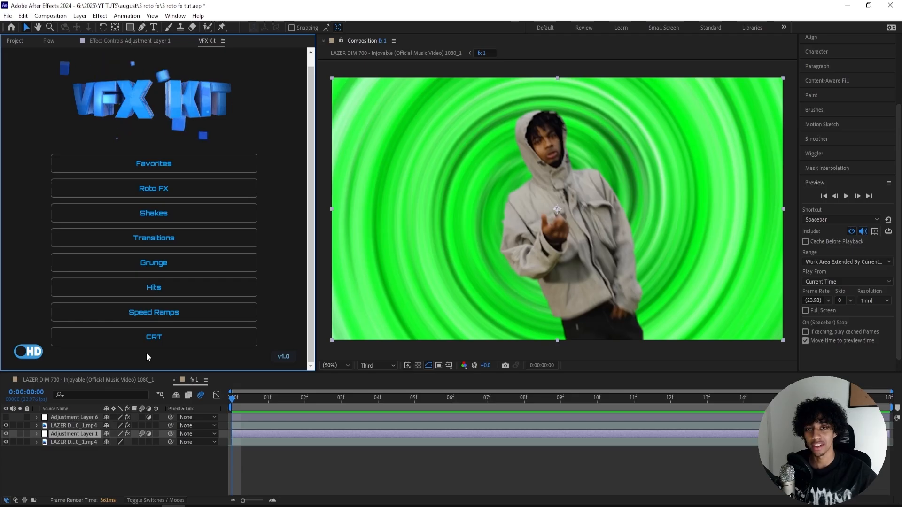
- Open the fx 2 composition and place a new adjustment layer between the two footage layers
click(120, 381)
double_click(77, 425)
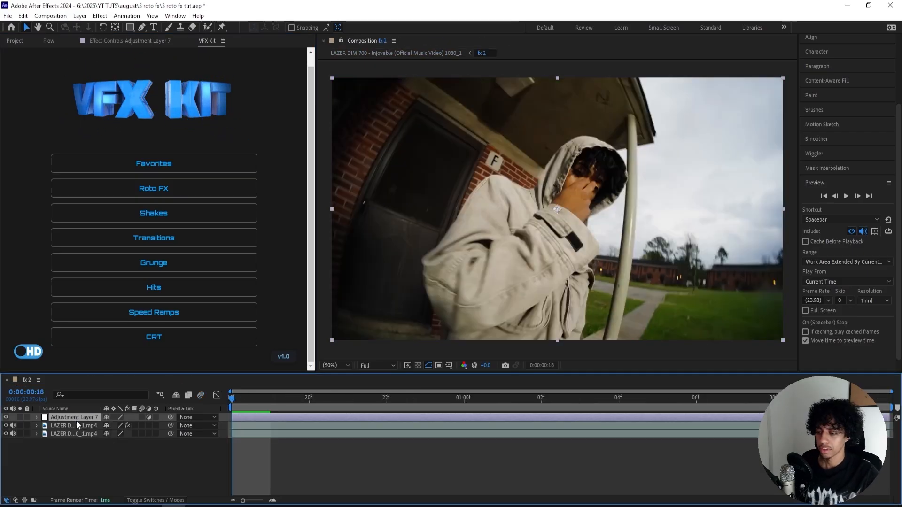
click(75, 426)
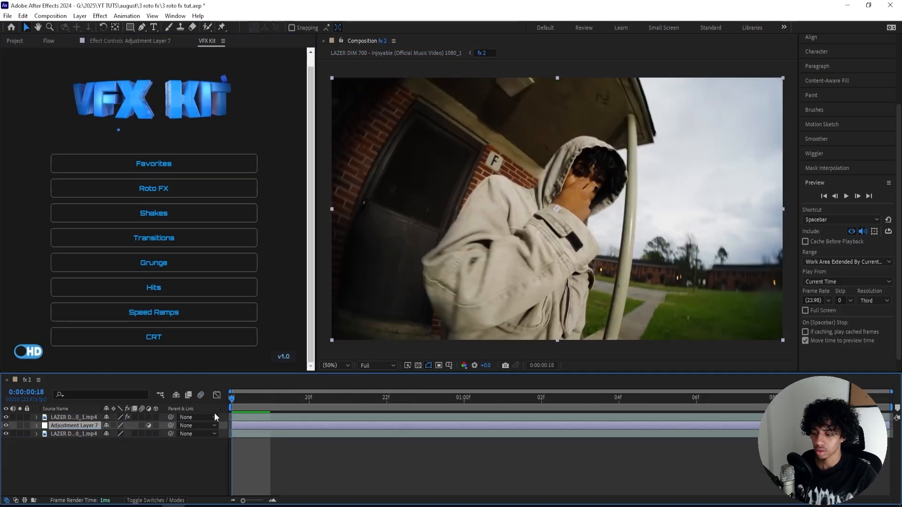
- Apply Gaussian Blur to Adjustment Layer 7 and set its Blurriness to 18 on the first frame
key(ctrl+space)
text(guas)
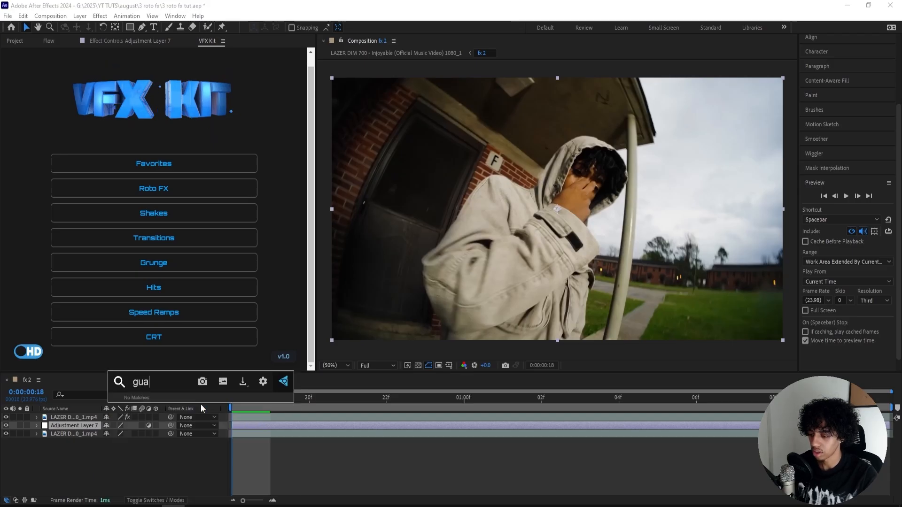
key(BackSpace)
key(BackSpace)
key(BackSpace)
text(aus)
key(Down)
key(Return)
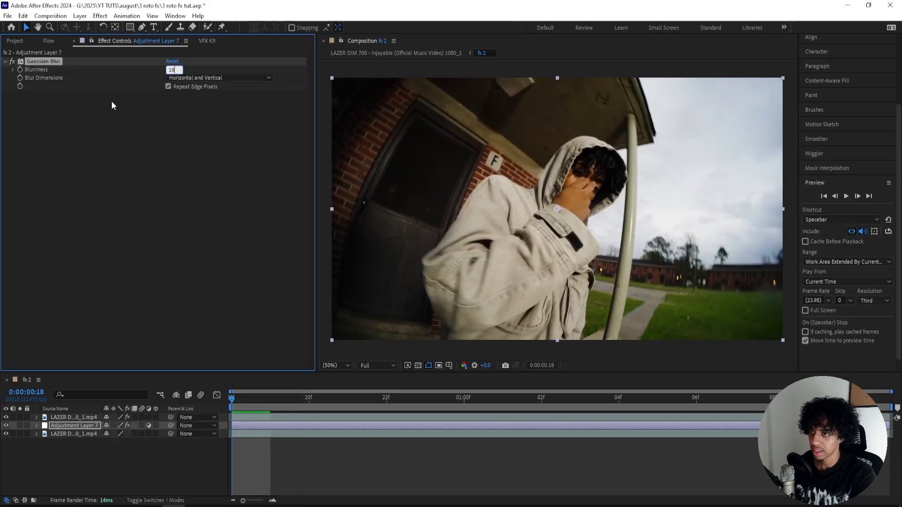
text(18)
key(Return)
- Keyframe the Gaussian Blur's Blurriness to 0 at 0:00:01:10 and return to the first frame
drag(232, 397, 851, 405)
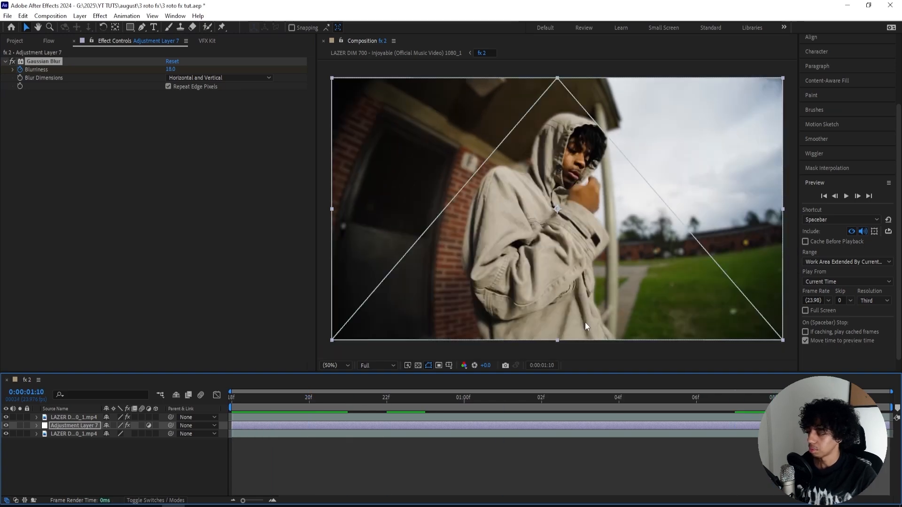
click(170, 69)
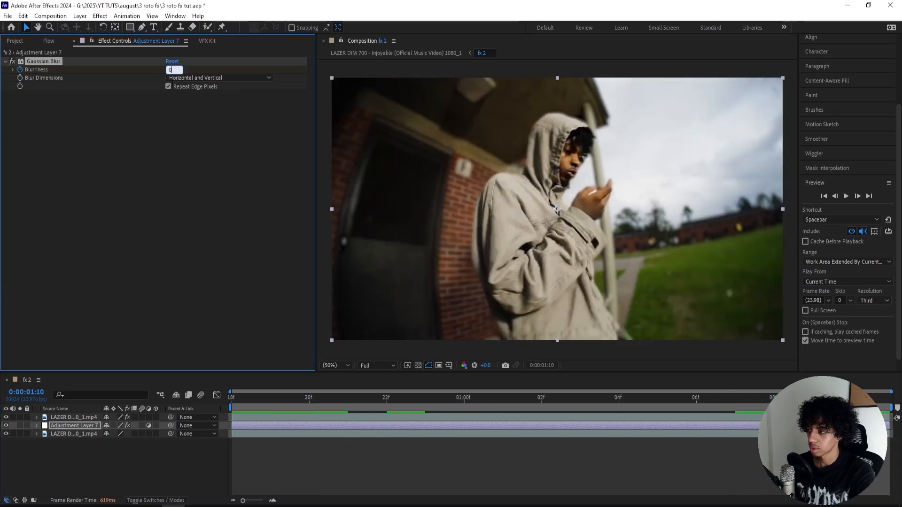
key(Escape)
key(Home)
- Add a Glow effect to Adjustment Layer 7 with Glow Threshold 71% and Glow Radius 80
key(ctrl+space)
text(glw)
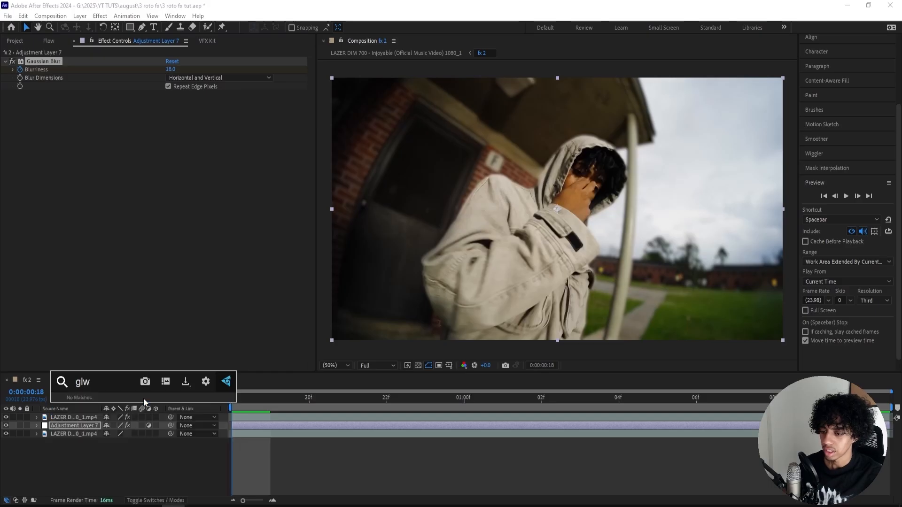
key(Return)
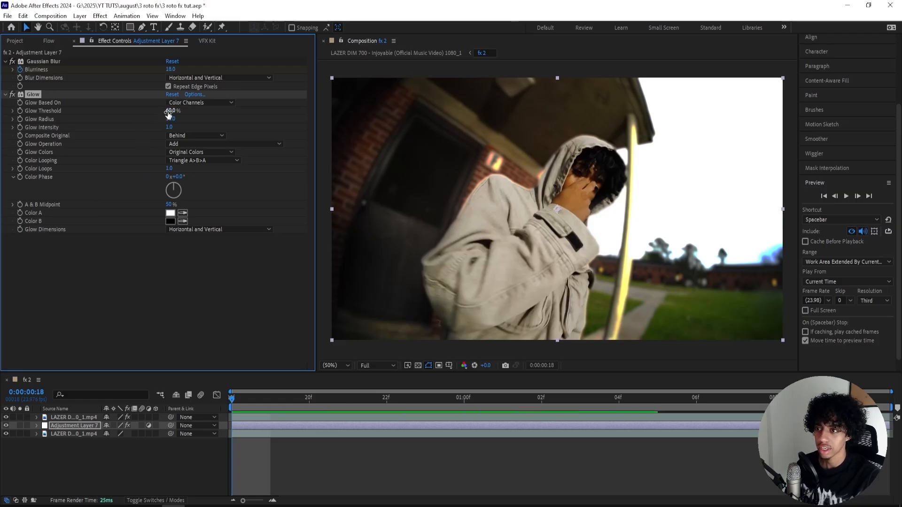
text(71)
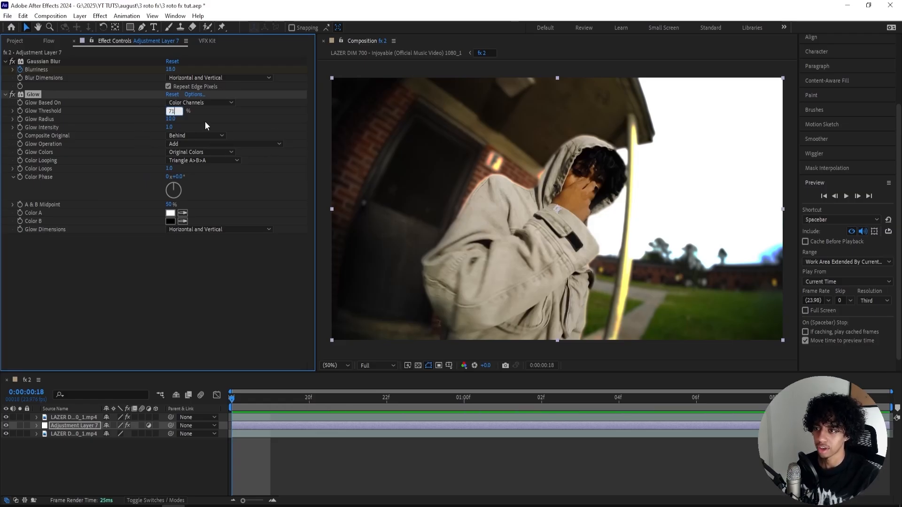
key(Return)
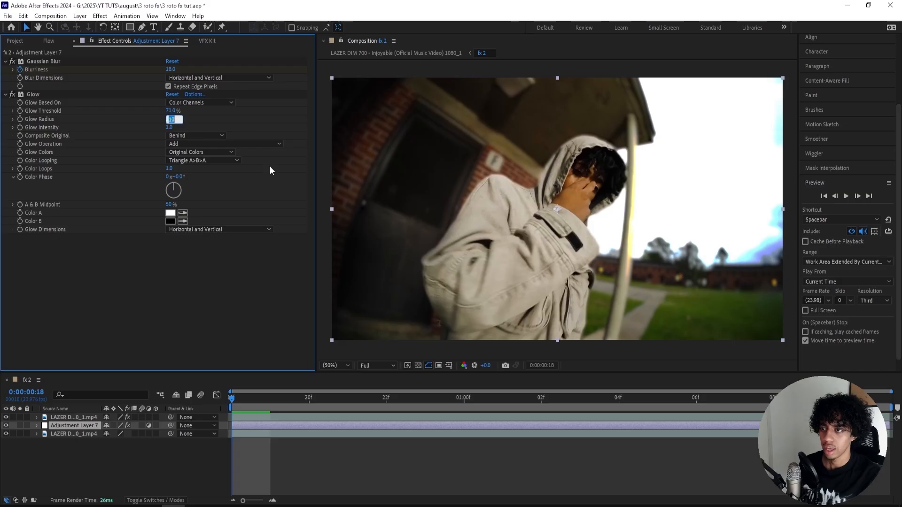
text(80)
key(Return)
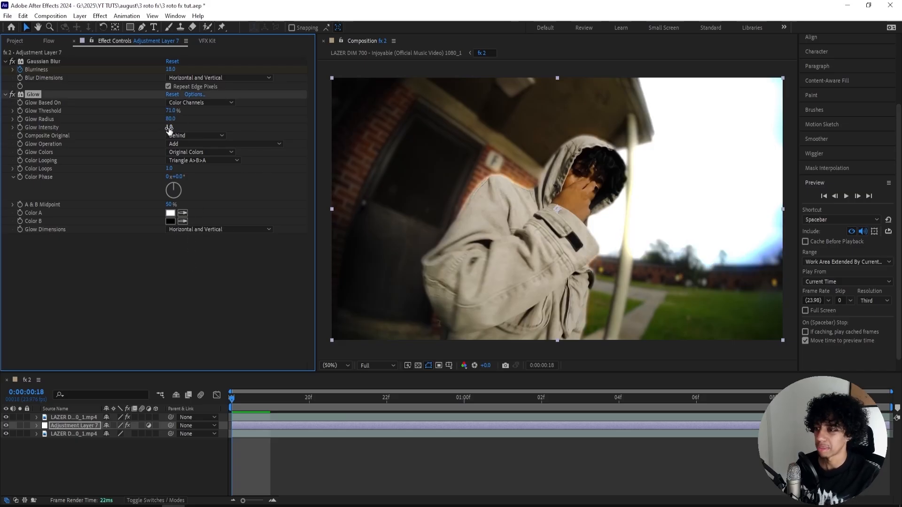
- Animate the Glow Intensity from 0.5 on the first frame to 0 at 0:00:01:10
drag(169, 128, 148, 127)
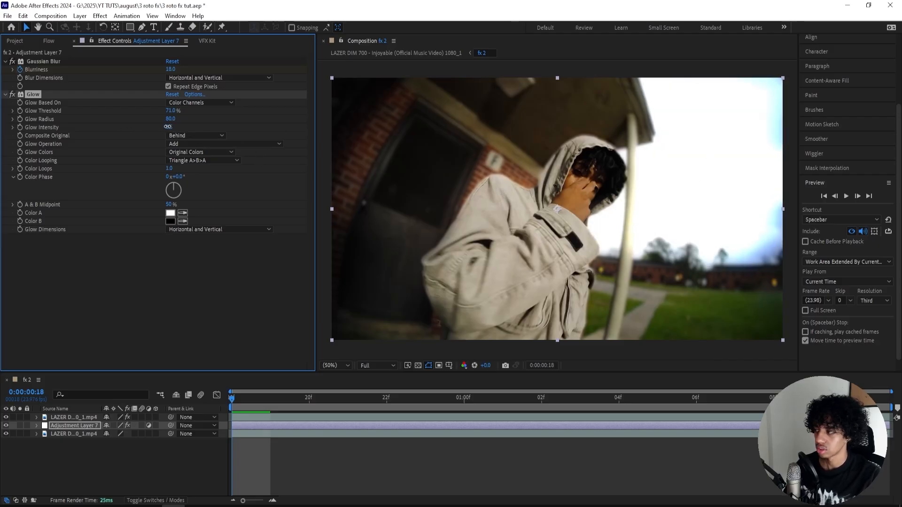
drag(161, 127, 167, 128)
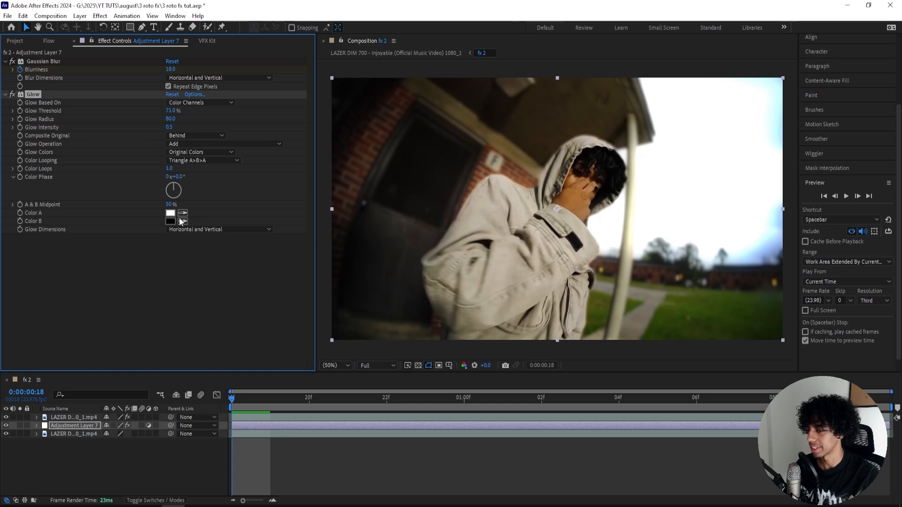
key(space)
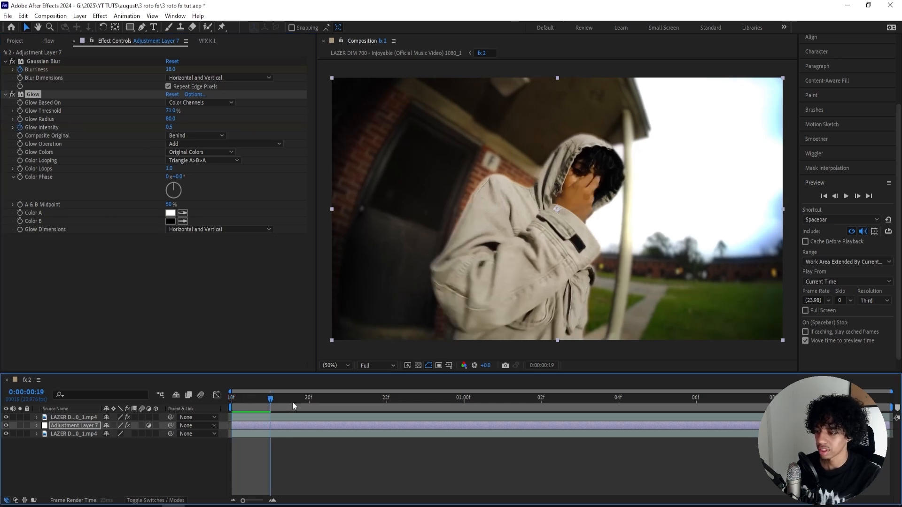
click(172, 127)
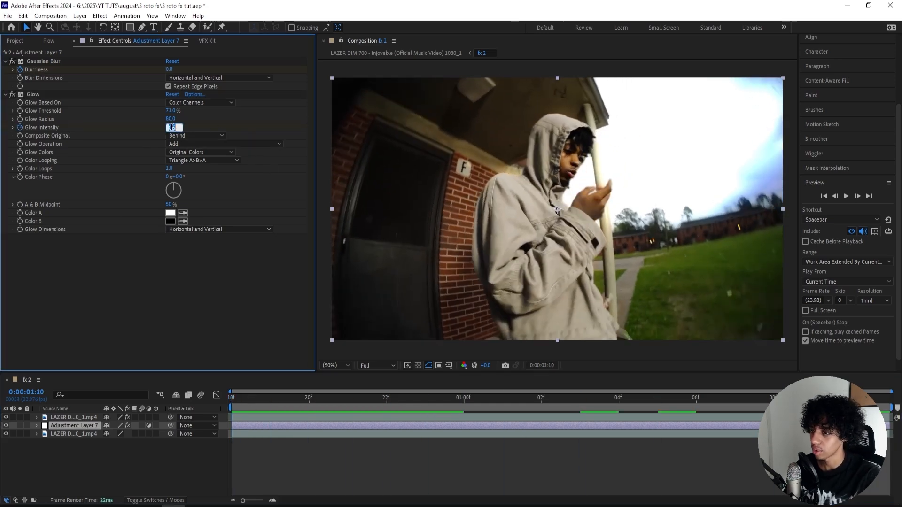
key(Return)
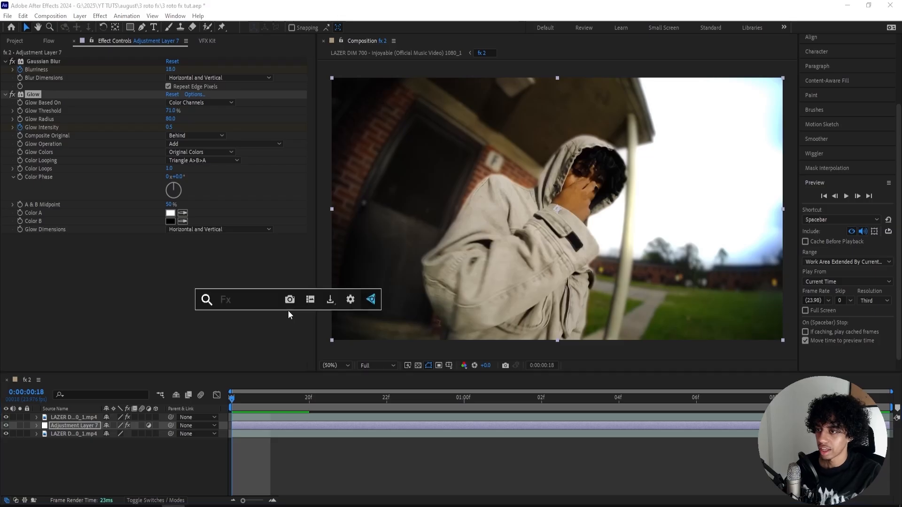
- Add a Displacement Map to Adjustment Layer 7 with Max Horizontal Displacement 124 and Max Vertical Displacement 130
key(ctrl+space)
text(displa)
key(Down)
key(Return)
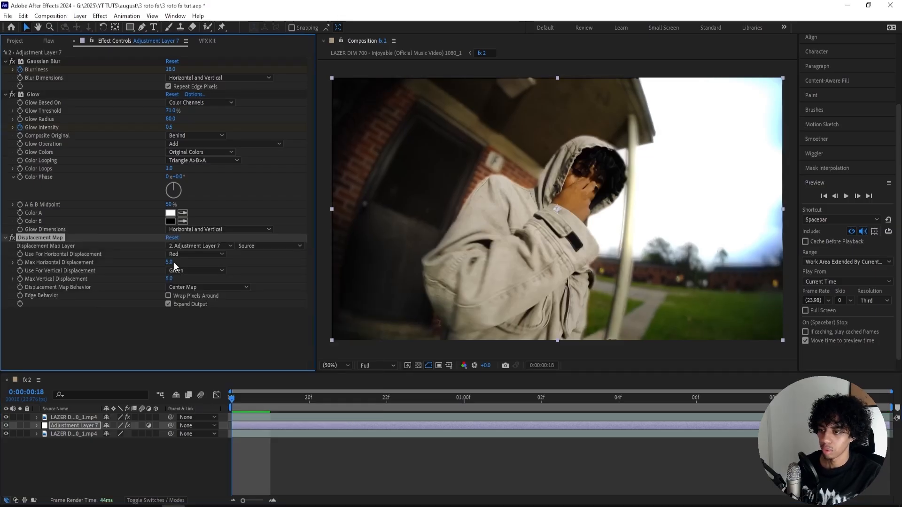
click(170, 262)
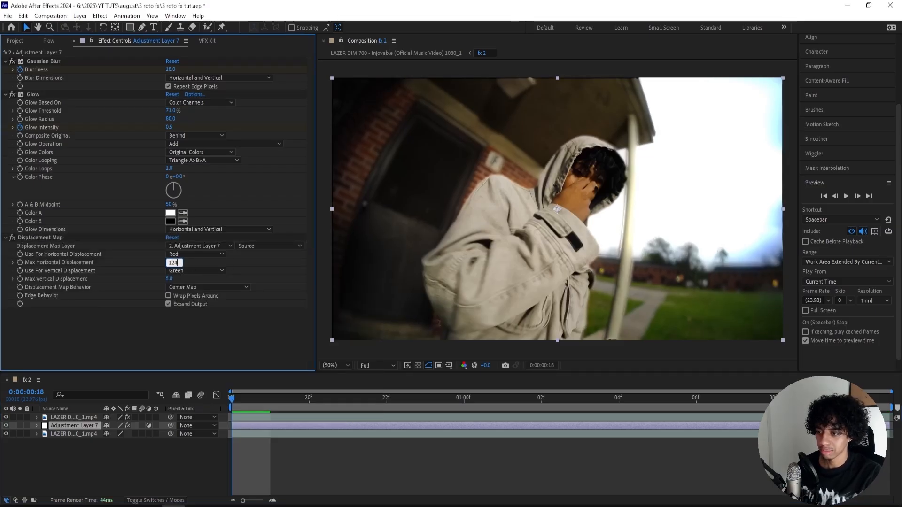
key(Return)
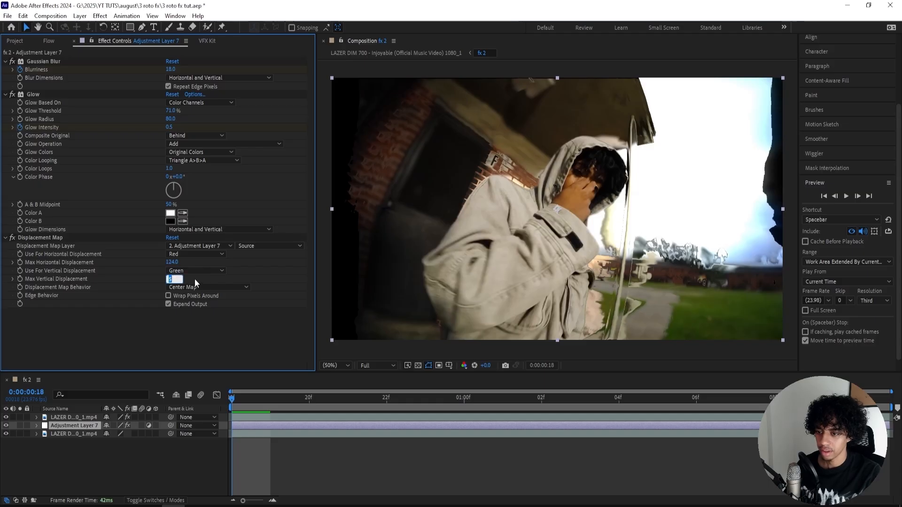
text(1)
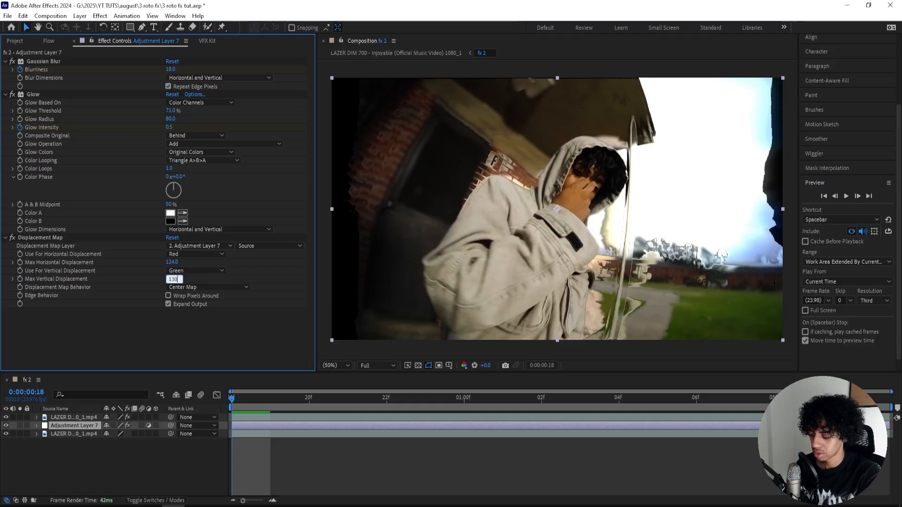
text(30)
key(Return)
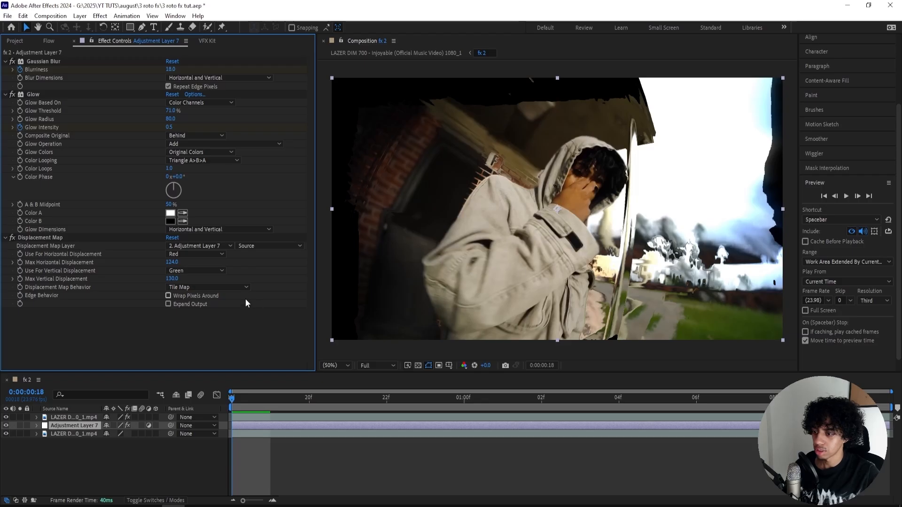
- Set the Displacement Map to Tile Map with Wrap Pixels Around on and Expand Output off, and move it above Glow
click(202, 296)
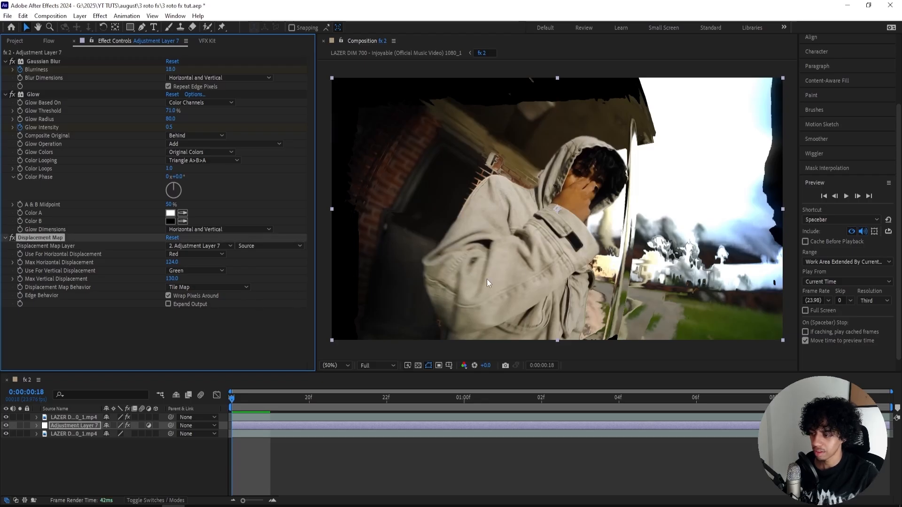
drag(38, 237, 45, 89)
- Keyframe the Max Horizontal and Max Vertical Displacement from their first-frame values to 0 at 0:00:01:10
mouse_move(249, 399)
mouse_down()
mouse_move(283, 393)
mouse_move(235, 395)
mouse_up()
click(20, 118)
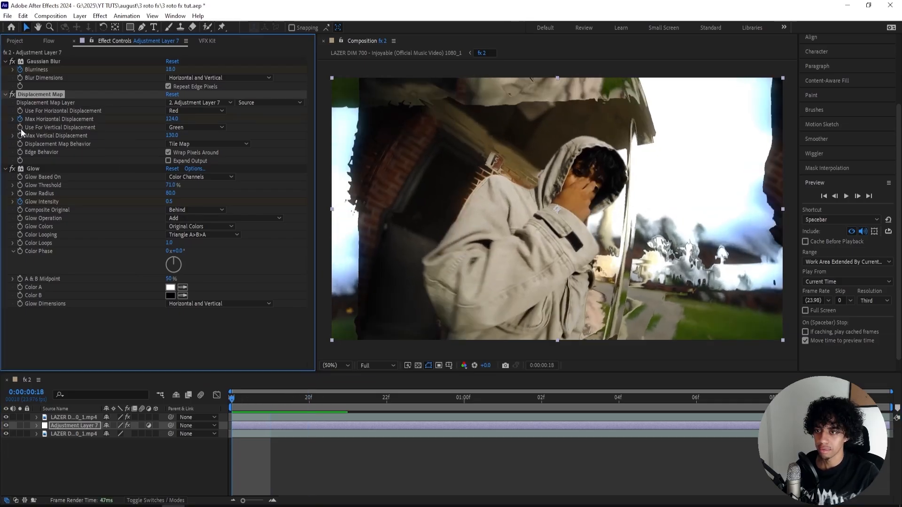
key(space)
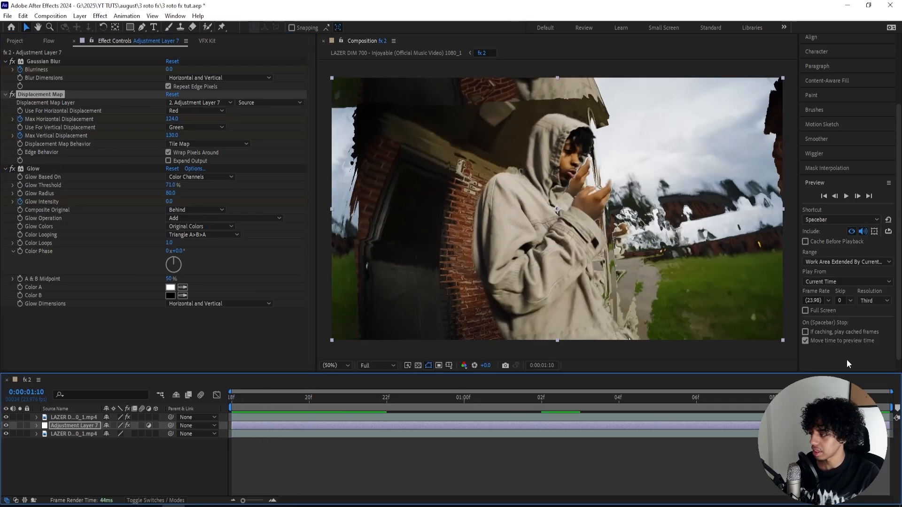
click(173, 135)
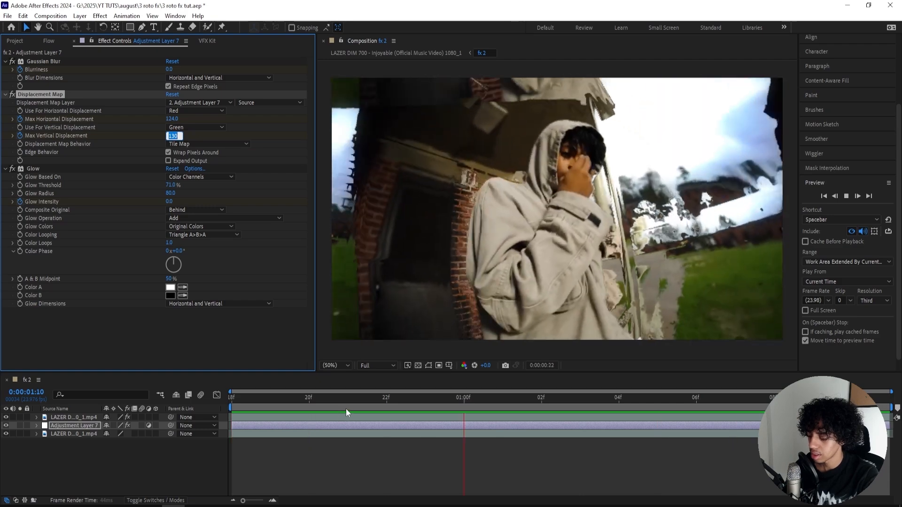
text(0)
key(Escape)
- Add CC Blobbylize to Adjustment Layer 7 with Cut Away 1 and Softness 15 on the first frame
key(ctrl+space)
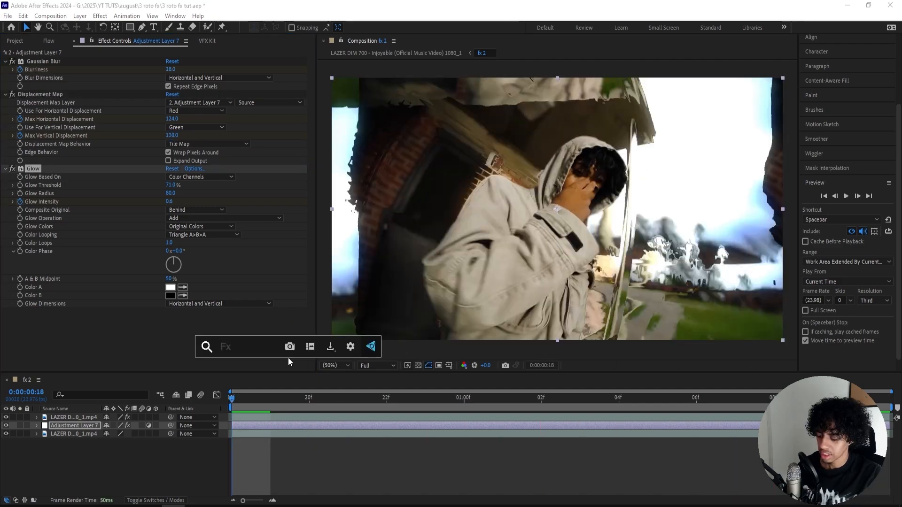
text(blobb)
key(Return)
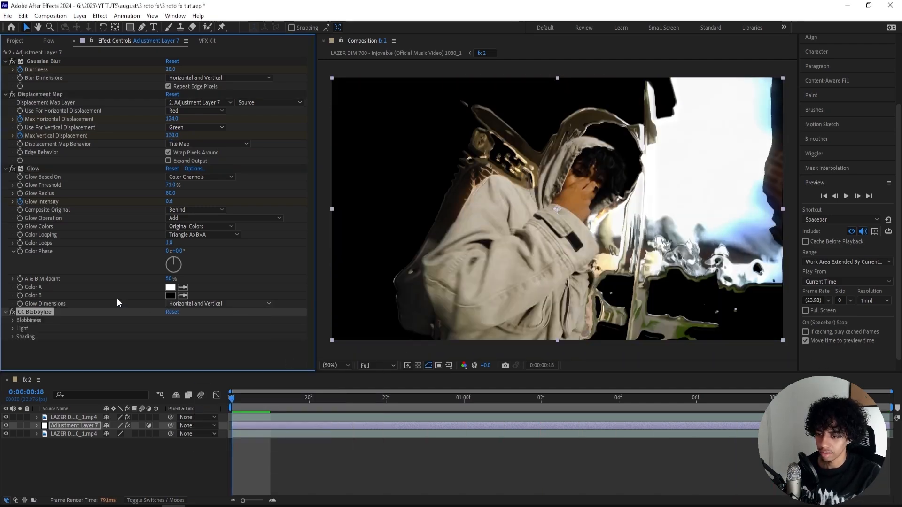
click(13, 320)
drag(167, 355, 100, 356)
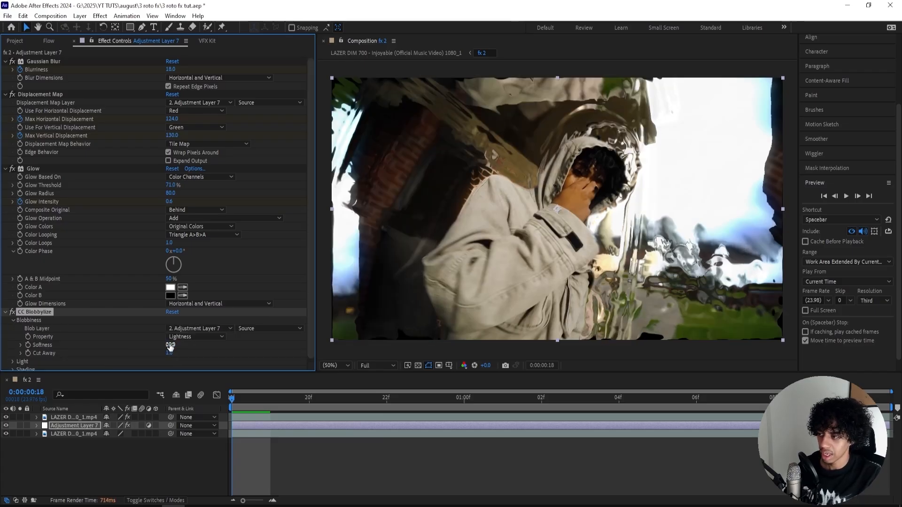
click(170, 346)
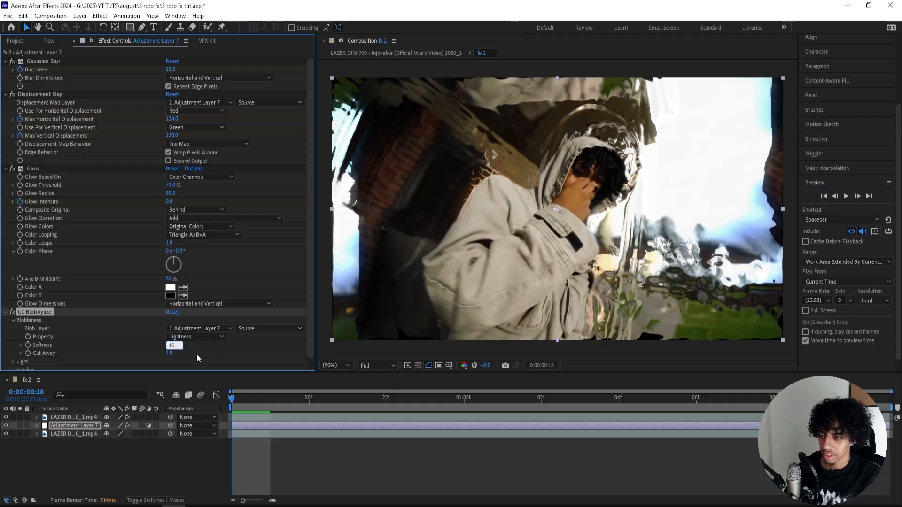
text(15)
key(Return)
- Keyframe the CC Blobbylize Softness to 250 at 0:00:01:10 and return to the first frame
drag(272, 397, 812, 398)
click(170, 345)
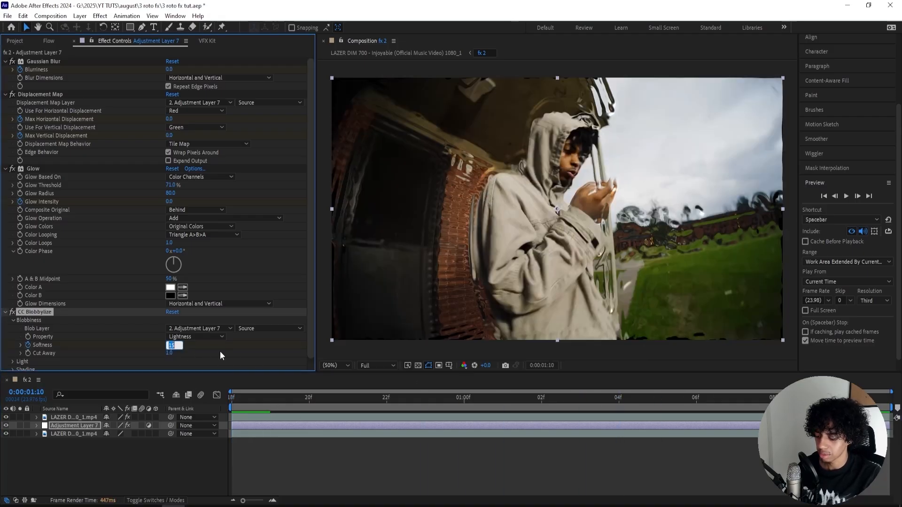
text(250)
key(Return)
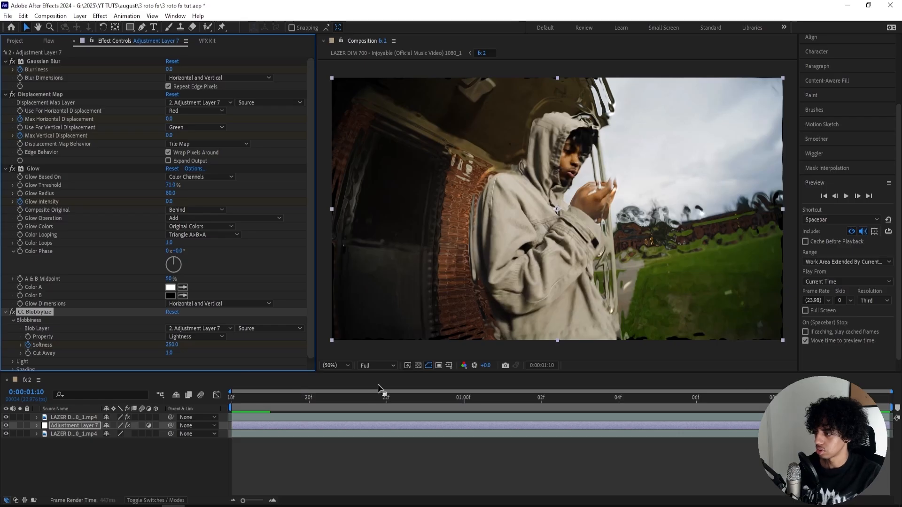
key(Home)
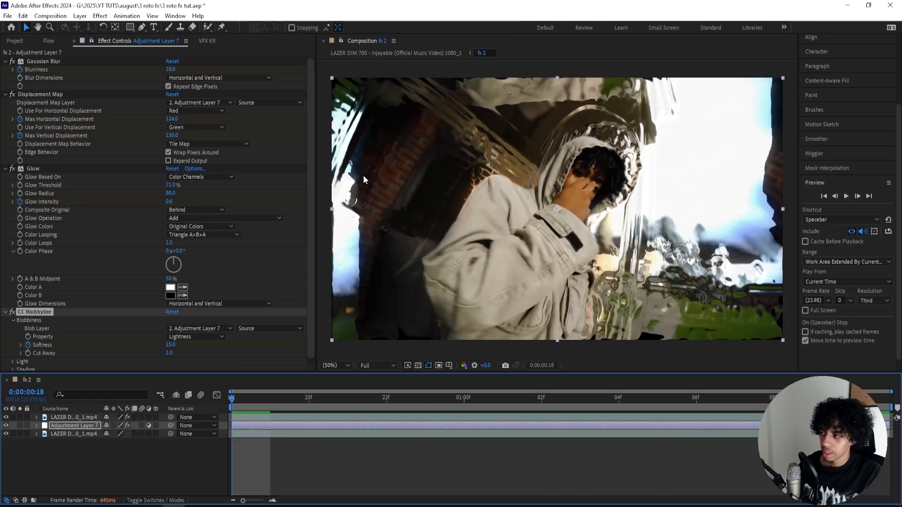
- Add Turbulent Displace to Adjustment Layer 7 and set the CC Blobbylize Cut Away to 0
key(ctrl+space)
text(turbulent di)
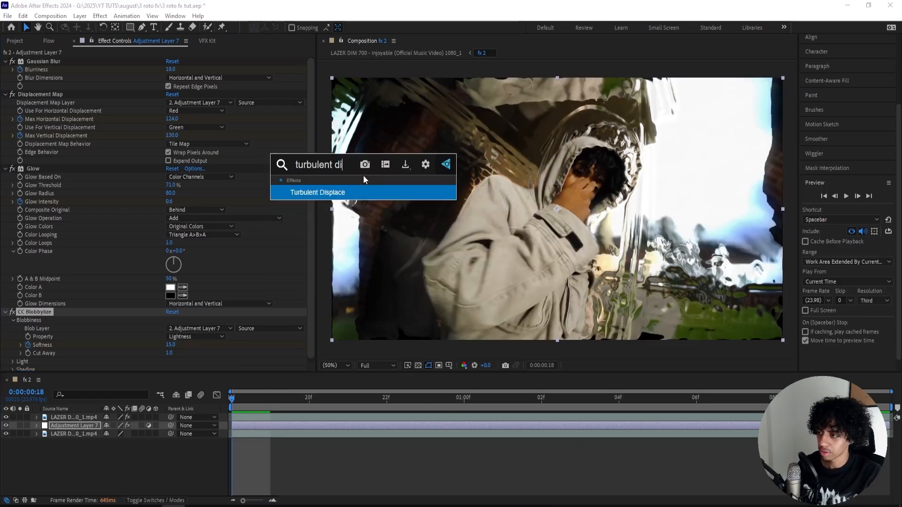
key(Return)
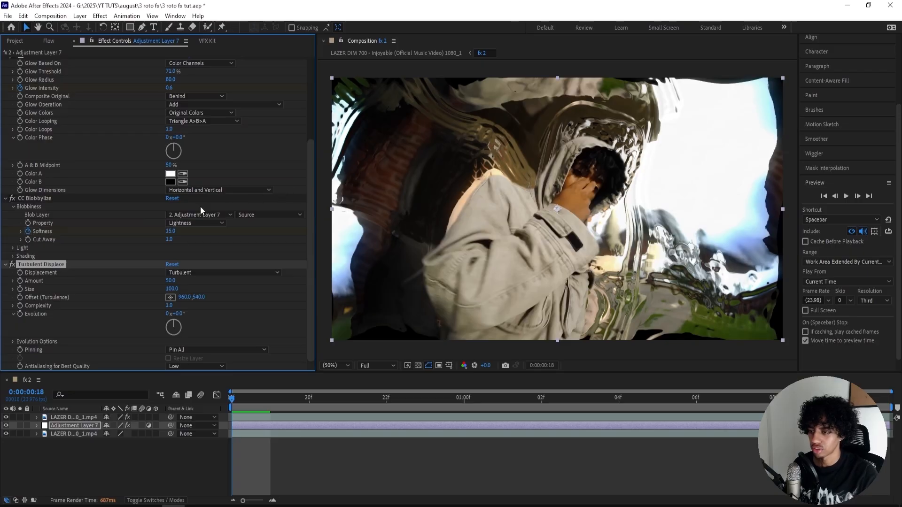
drag(169, 240, 164, 239)
- Set the Turbulent Displace Amount to 182 and Size to 225
click(170, 281)
text(182)
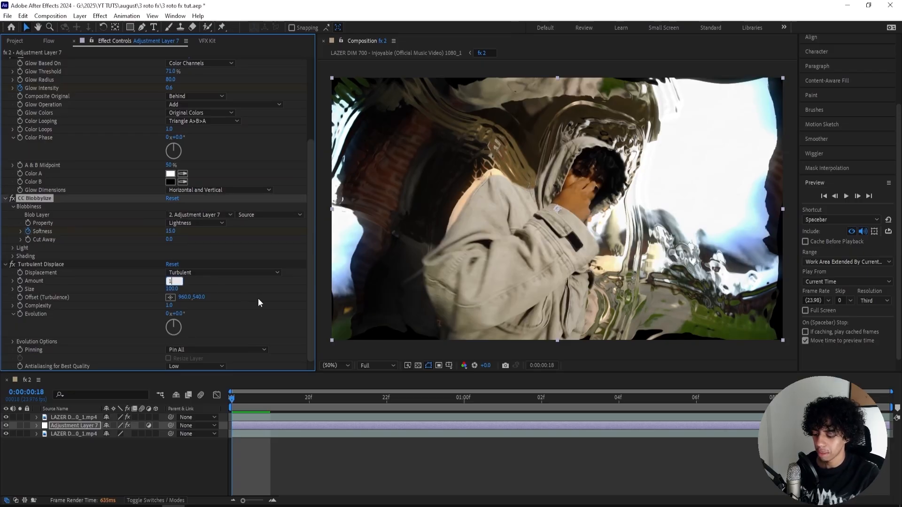
click(169, 289)
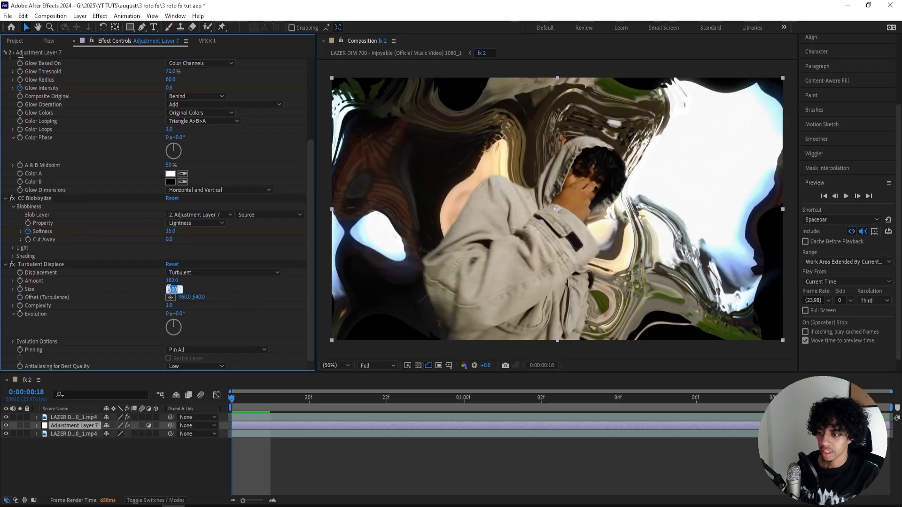
key(Return)
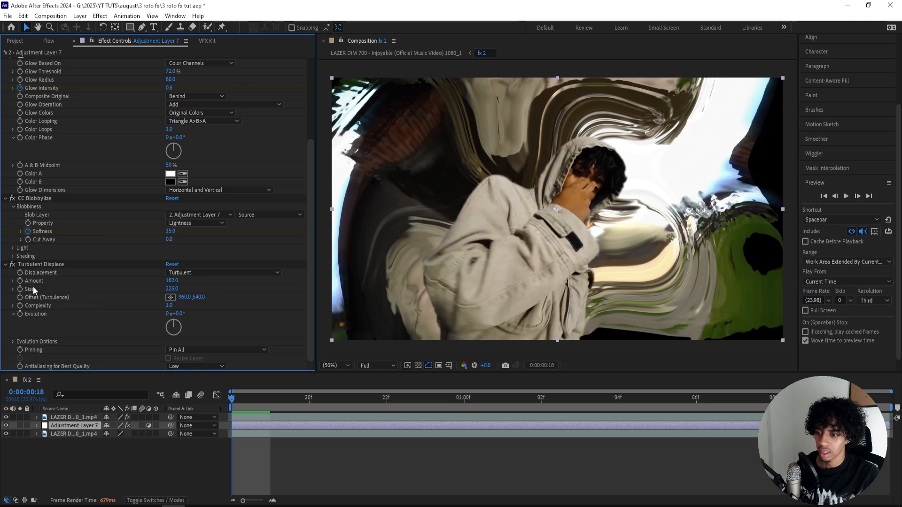
- Keyframe the Turbulent Displace Amount from its first-frame value to 0 at 0:00:01:10
click(19, 280)
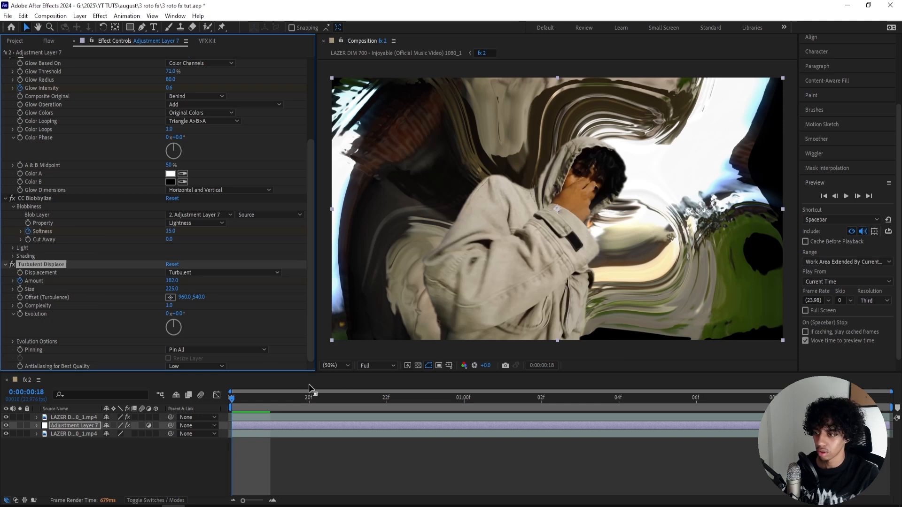
drag(271, 398, 850, 399)
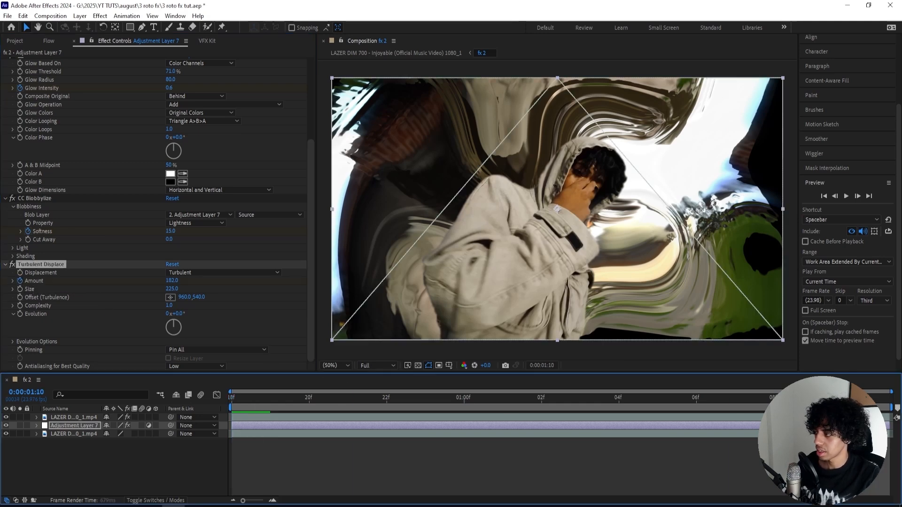
click(171, 280)
- Add VR Chromatic Aberrations to Adjustment Layer 7 on the first frame with Falloff Distance 80
key(ctrl+space)
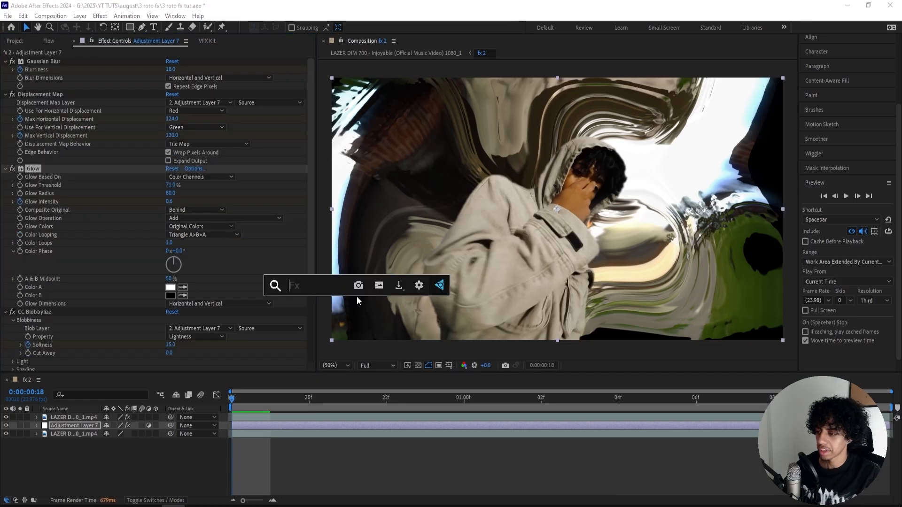
text(cho)
key(BackSpace)
text(romatic aberr)
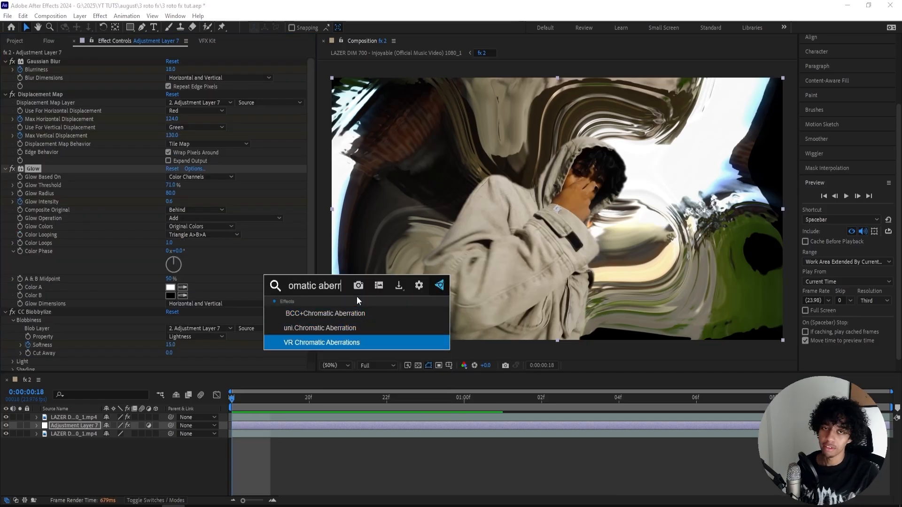
key(Return)
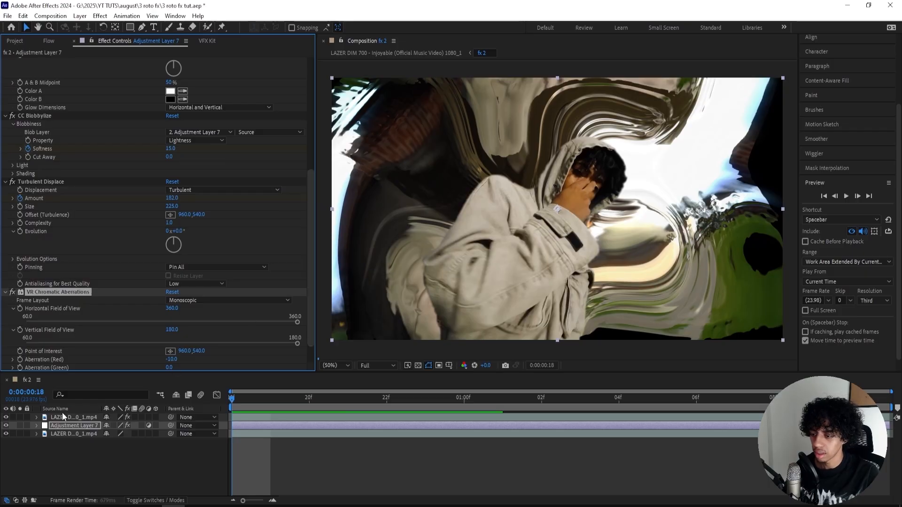
scroll(179, 332, down, 1)
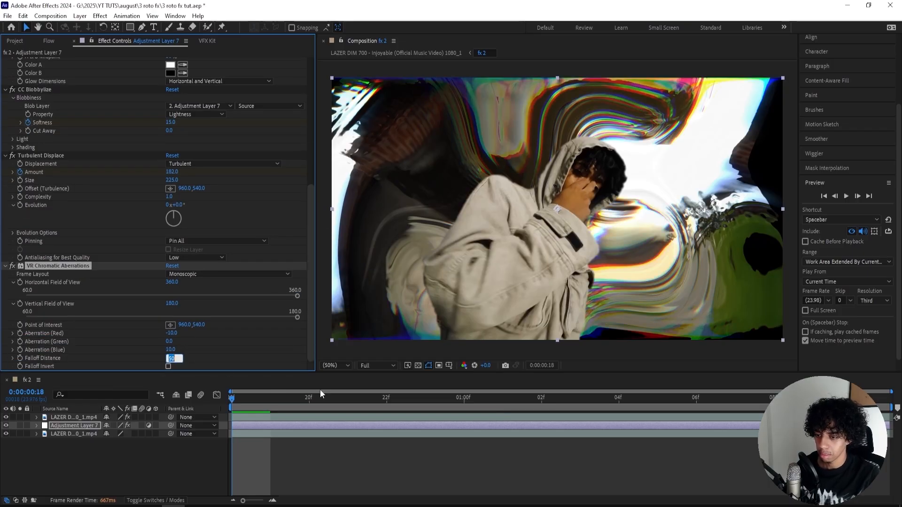
text(80)
key(Return)
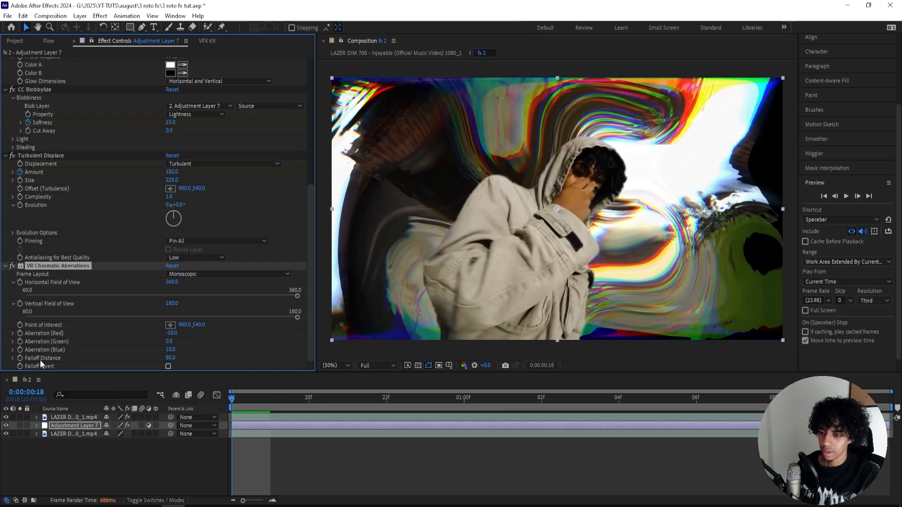
- Keyframe Aberration (Red) and Aberration (Blue) from their first-frame values to 0 at 0:00:01:10
click(20, 350)
click(20, 333)
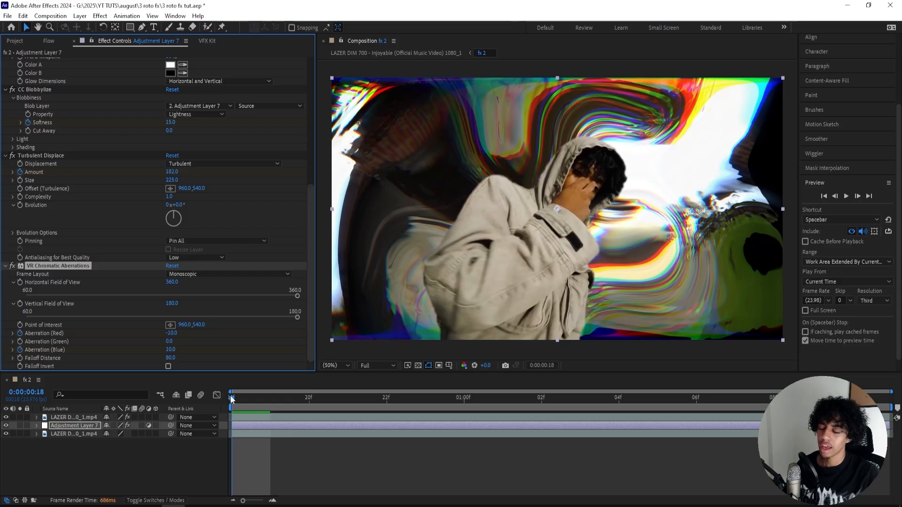
key(space)
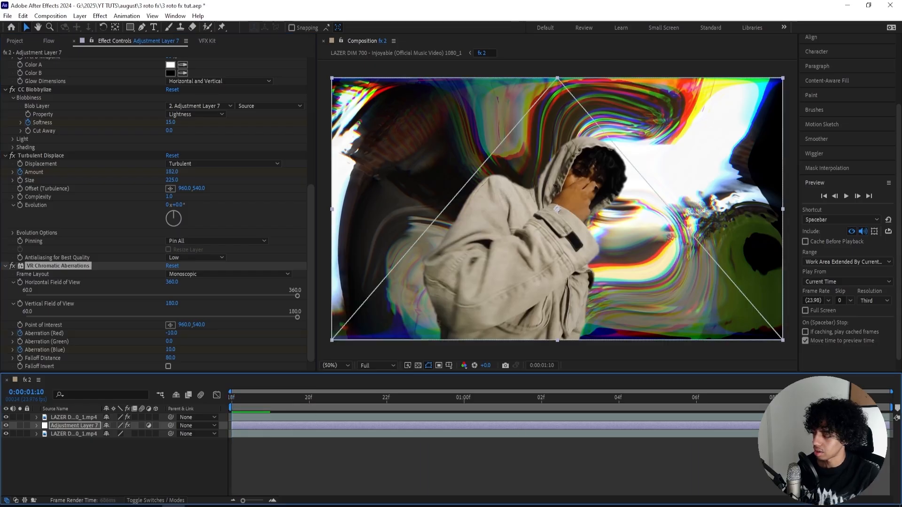
click(172, 333)
text(0)
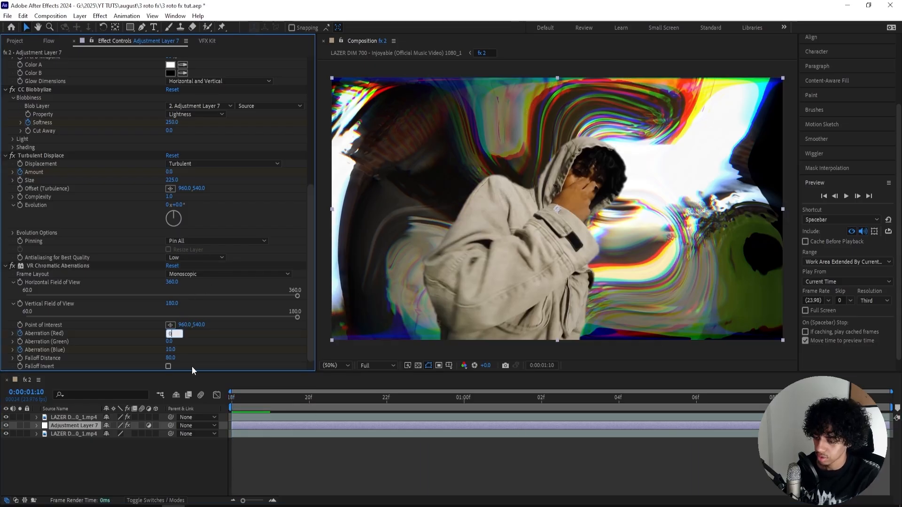
key(Return)
- Add Hue/Saturation to Adjustment Layer 7 on the first frame and set its Master Hue to 249°
key(ctrl+space)
text(hu)
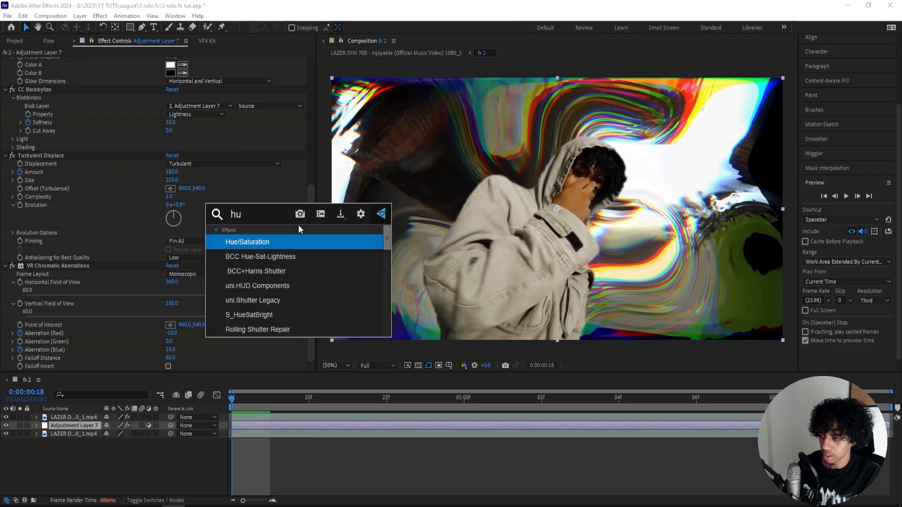
text(e)
key(Return)
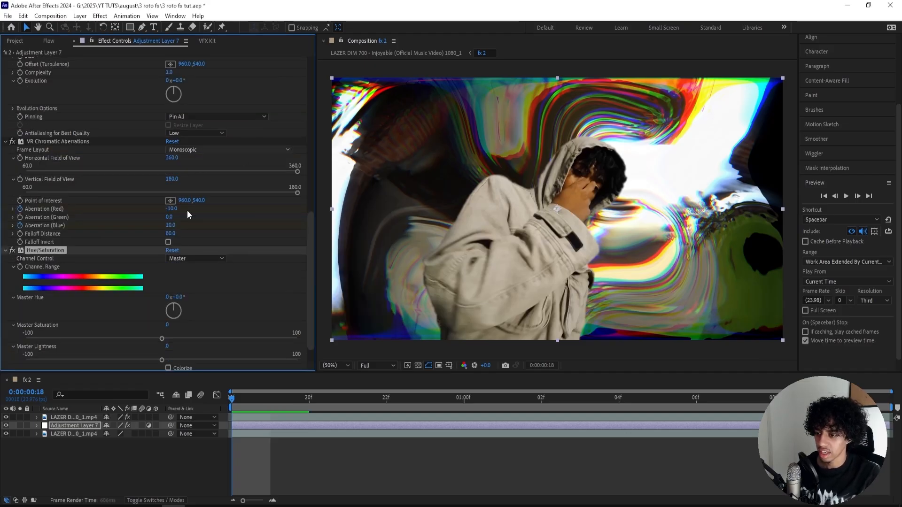
drag(175, 297, 282, 277)
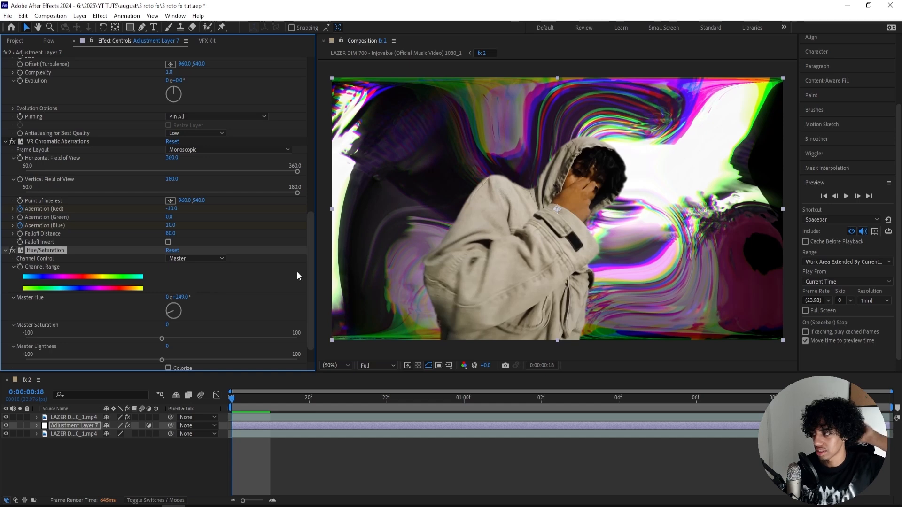
- Raise the original Glow effect's Intensity to about 1.0 on the first frame
scroll(128, 198, up, 10)
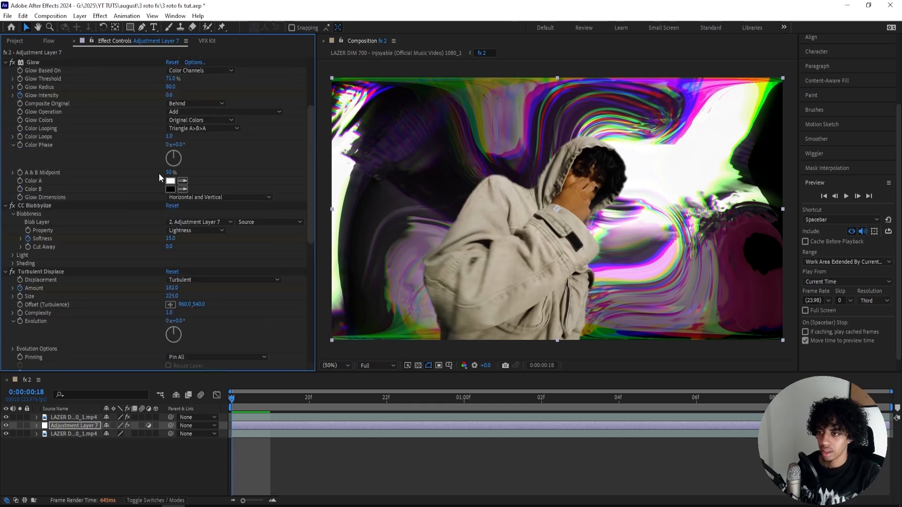
drag(170, 161, 184, 160)
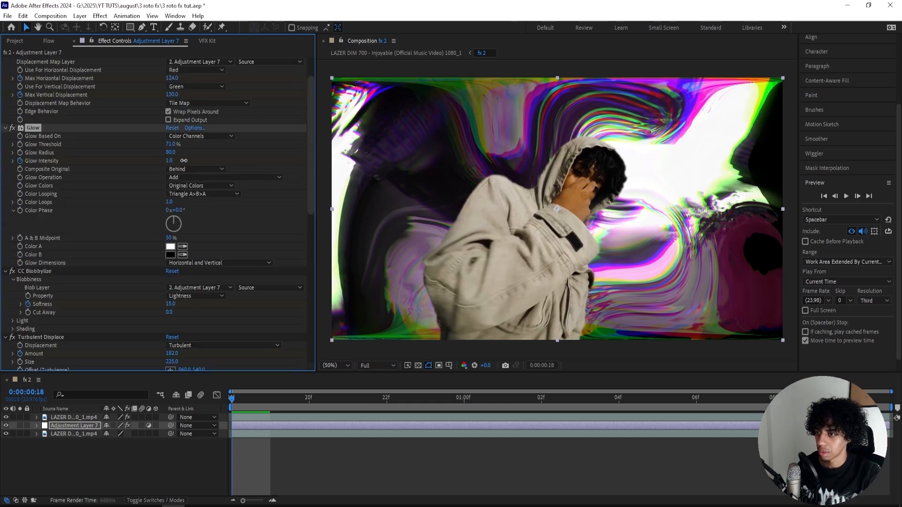
scroll(120, 184, down, 5)
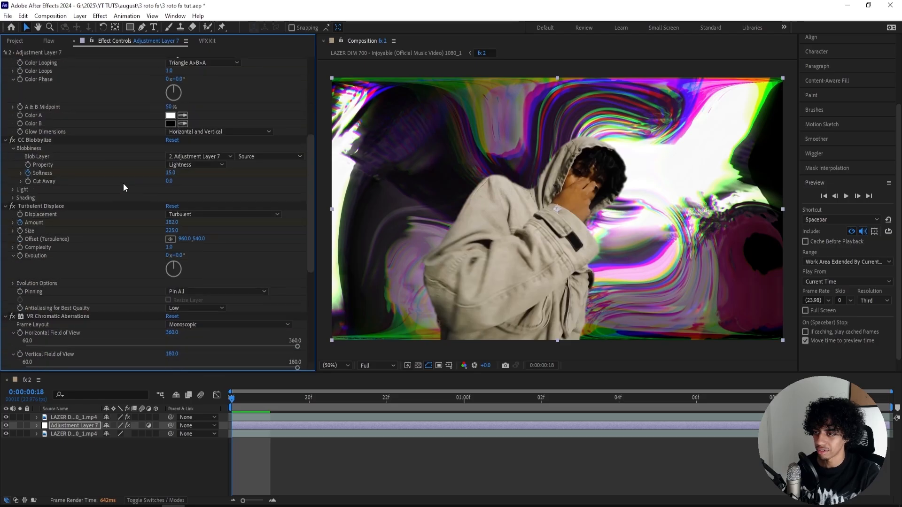
scroll(123, 183, up, 6)
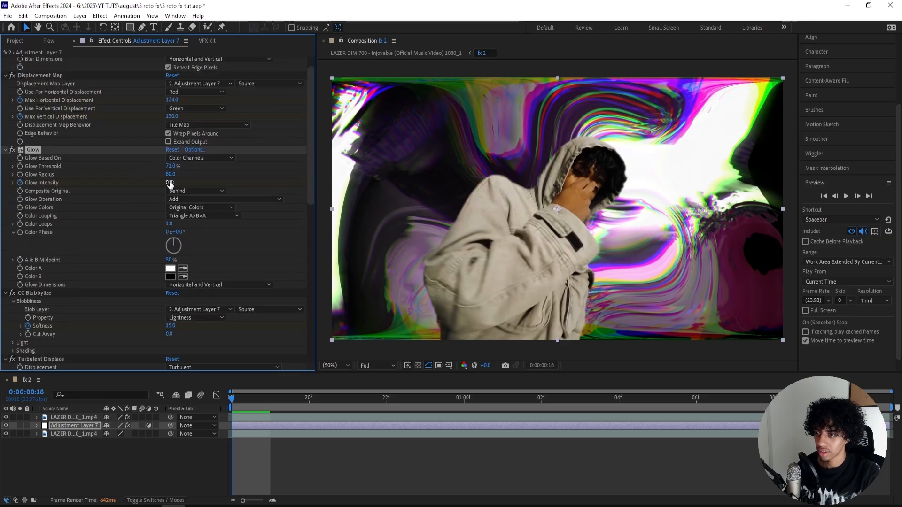
- Keyframe the Hue/Saturation Channel Range so Master Hue goes to 0° at 0:00:01:10, and return to the first frame
scroll(109, 266, down, 10)
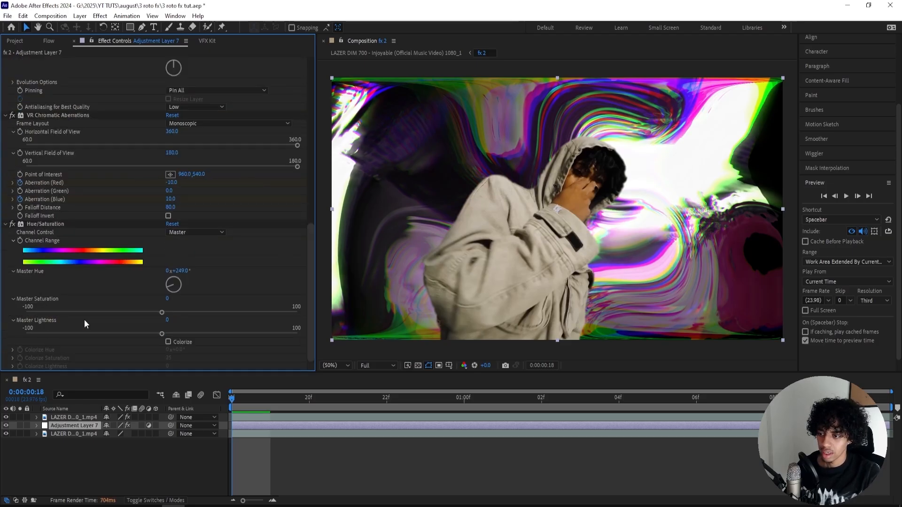
click(20, 241)
drag(232, 398, 855, 405)
key(Home)
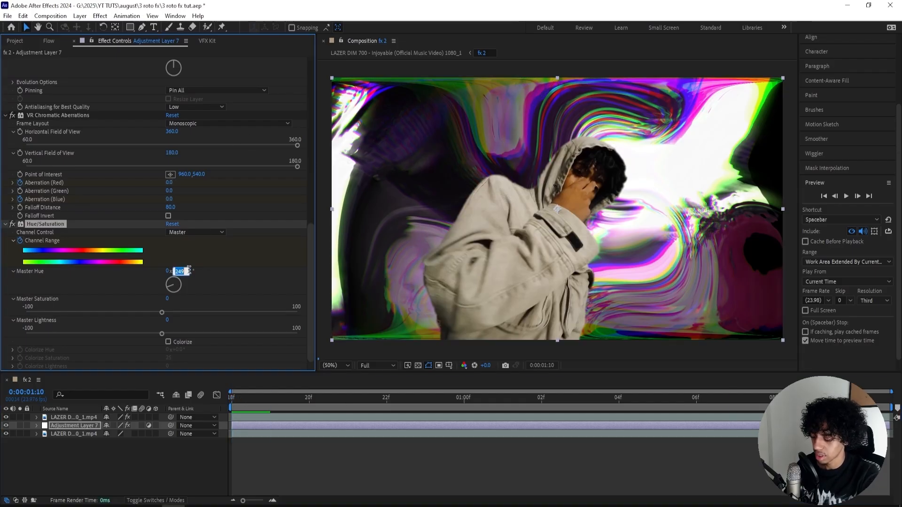
- Add a second Glow to Adjustment Layer 7 below Hue/Saturation with Glow Threshold 82%
key(ctrl+space)
text(gow)
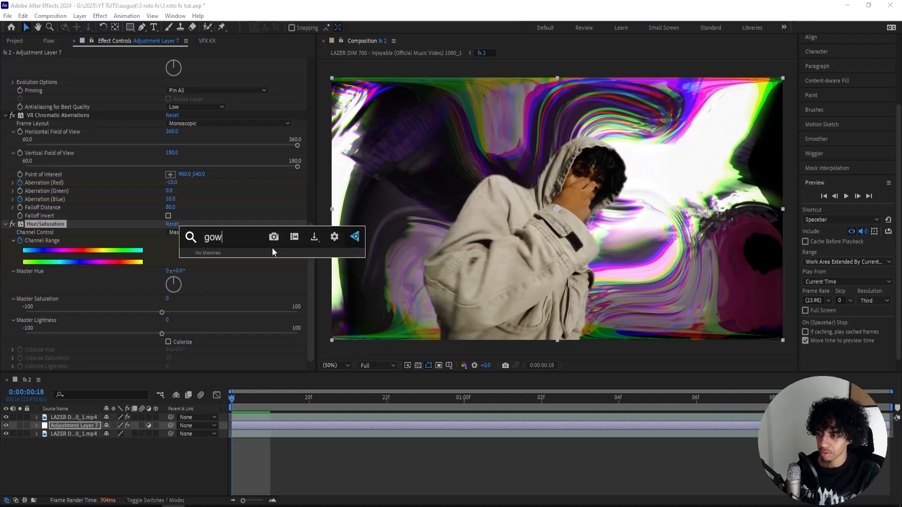
key(BackSpace)
key(BackSpace)
text(lo)
key(Return)
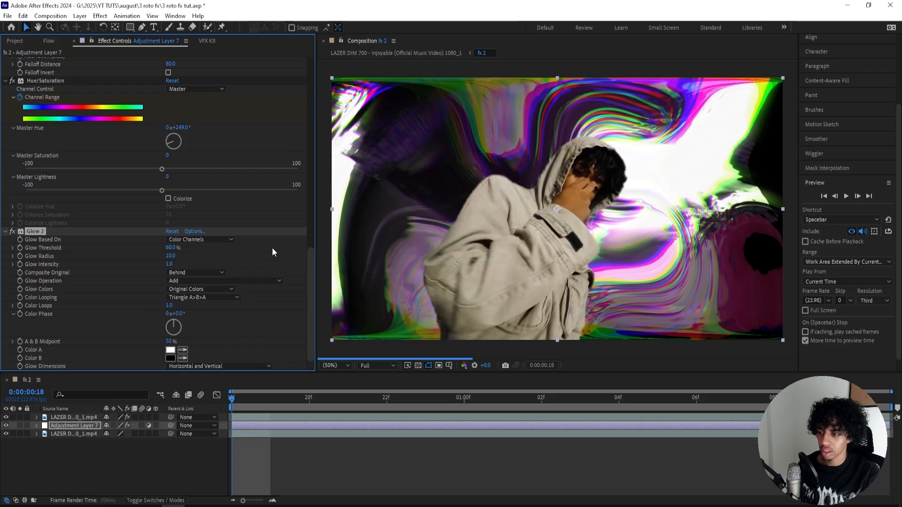
click(170, 247)
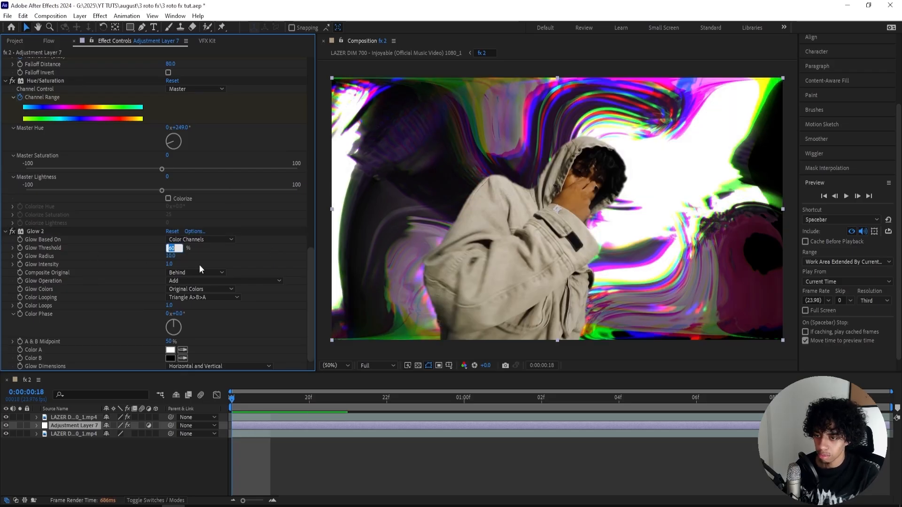
text(82)
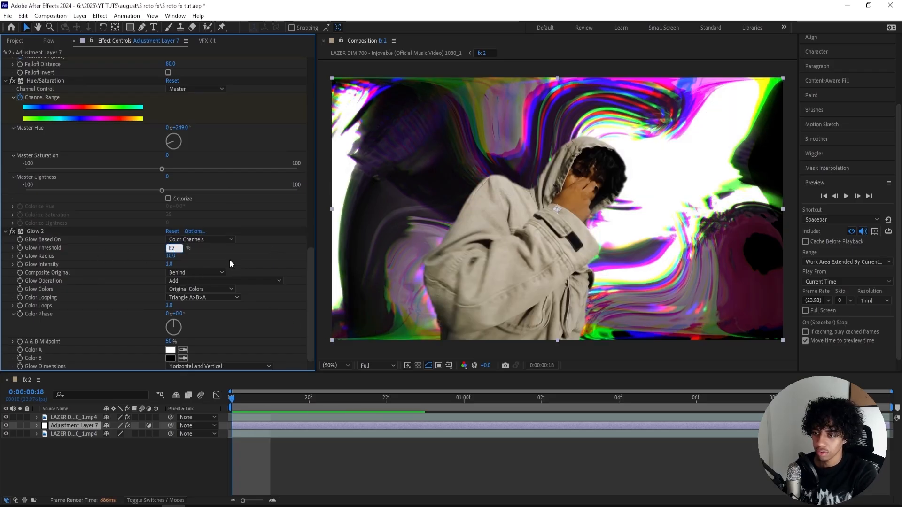
key(Return)
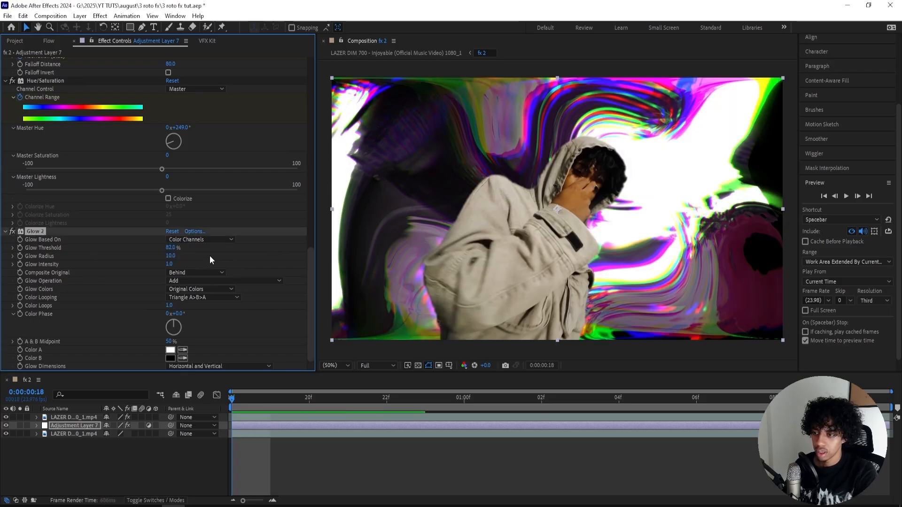
- Try a Glow Radius of 150 on the second Glow, settling on 175
click(169, 256)
text(15)
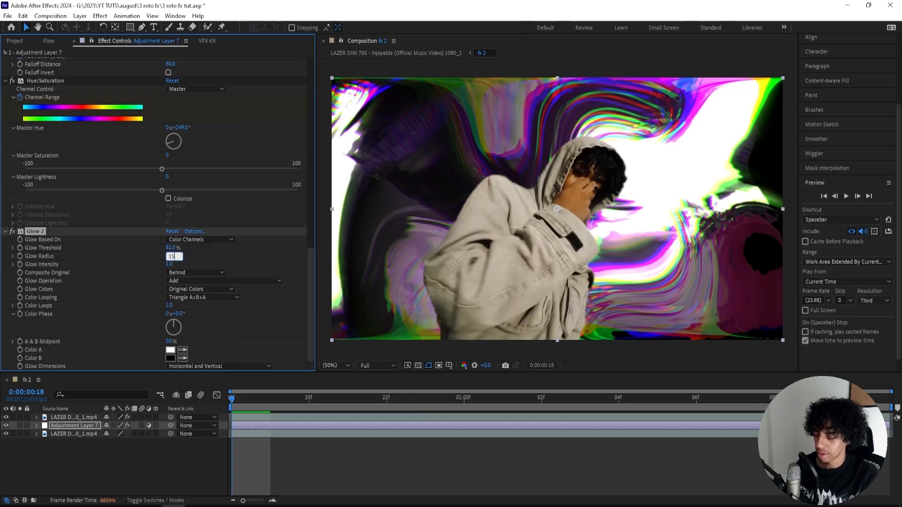
text(0)
key(Return)
click(172, 256)
text(1)
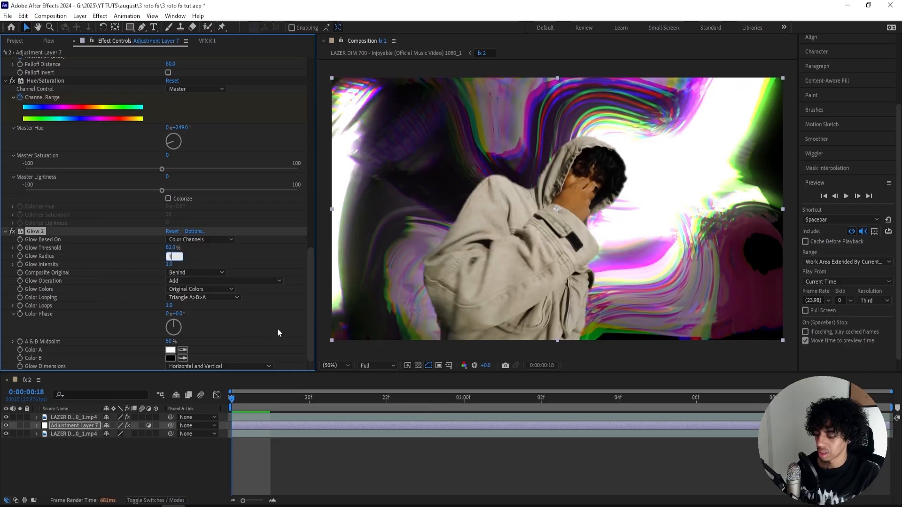
text(75)
key(Return)
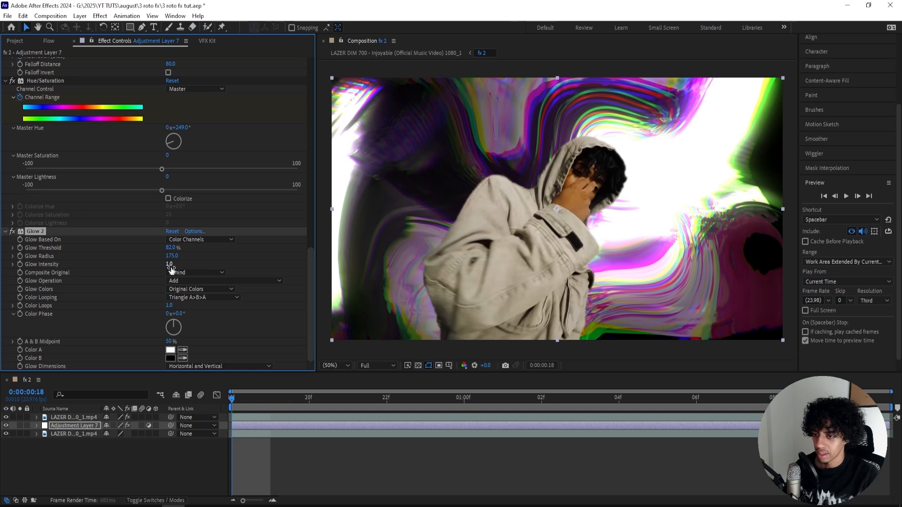
- Set the second Glow's Intensity to 0.6 and keyframe it on the first frame
drag(170, 264, 149, 265)
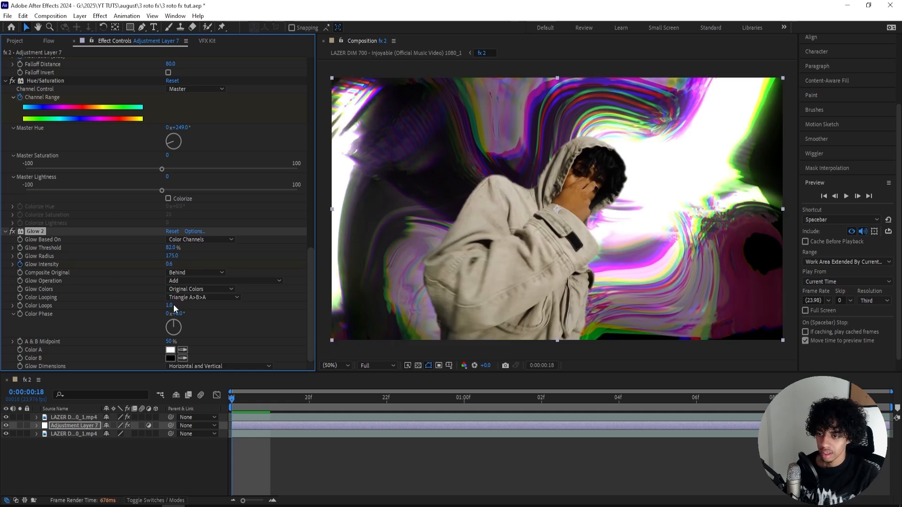
click(173, 265)
text(0.6)
key(Return)
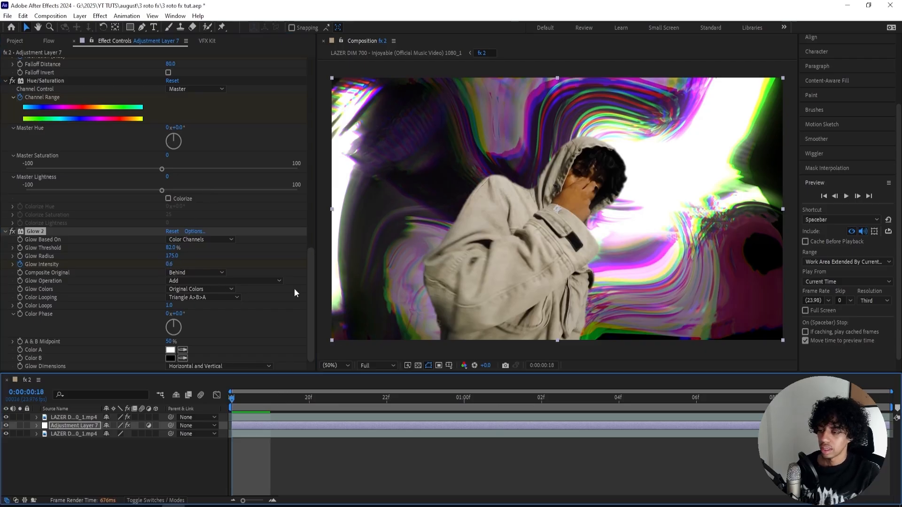
- Add Optics Compensation to Adjustment Layer 7 below the second Glow and enable Reverse Lens Distortion
key(ctrl+space)
text(op)
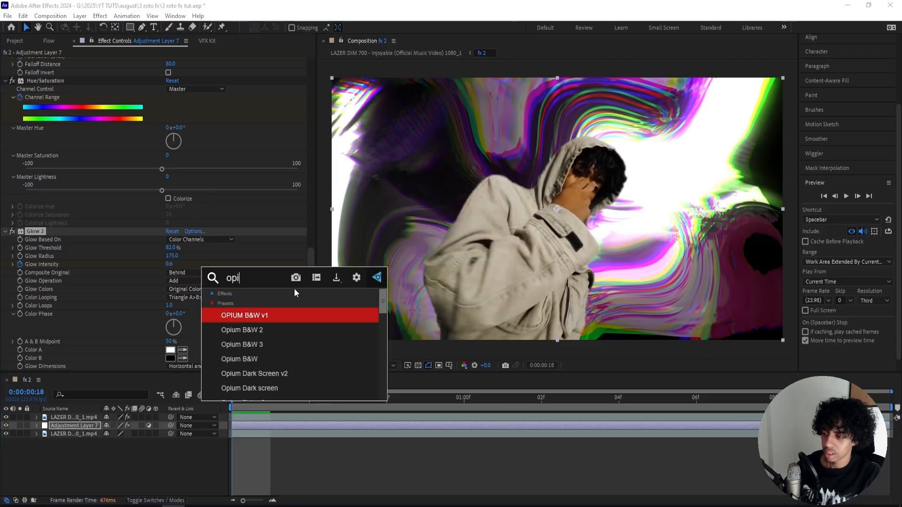
text(tics)
key(Return)
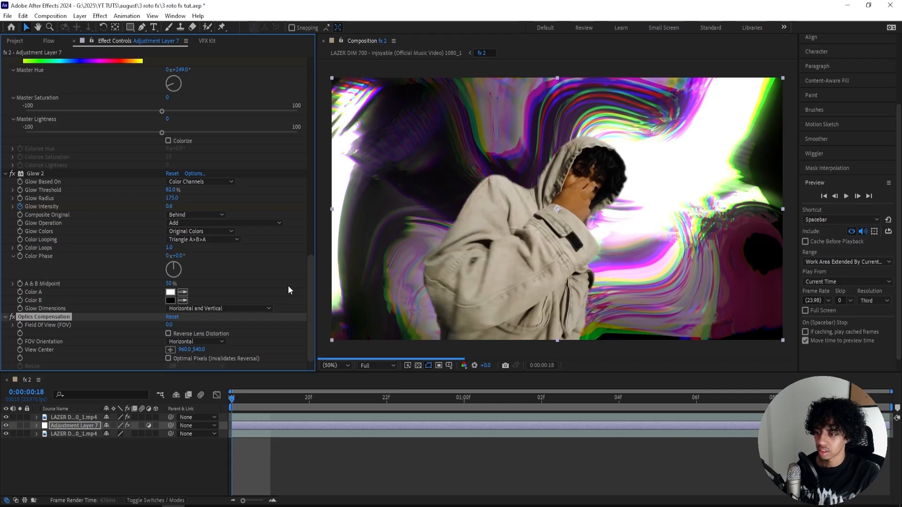
click(168, 333)
- Set the Optics Compensation Field Of View to about 141.2 and keyframe it on the first frame
drag(169, 325, 736, 271)
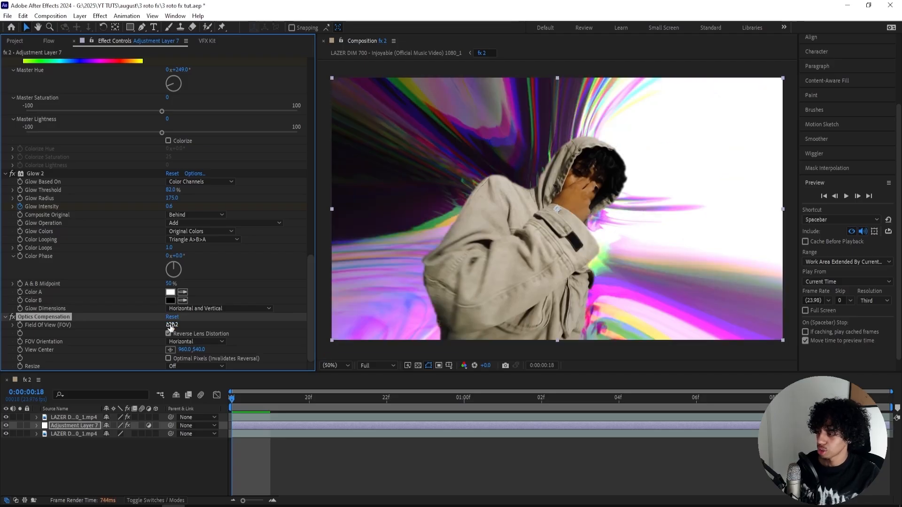
drag(193, 321, 195, 322)
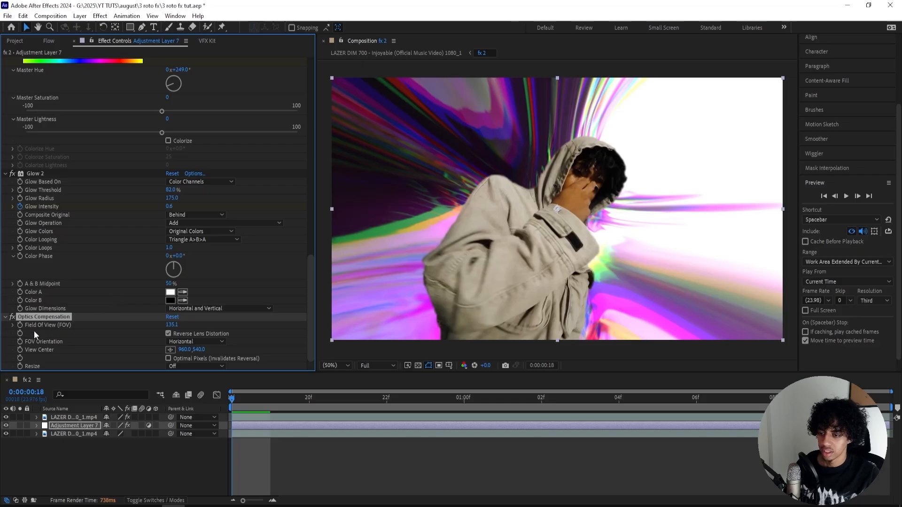
drag(172, 324, 155, 330)
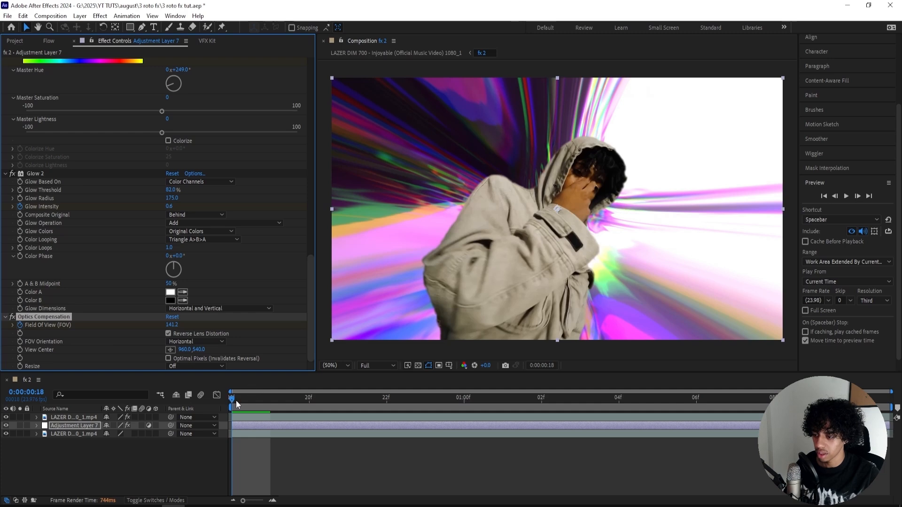
- Keyframe the Optics Compensation Field Of View to 0 at 0:00:01:10 and return to the first frame
key(space)
click(172, 325)
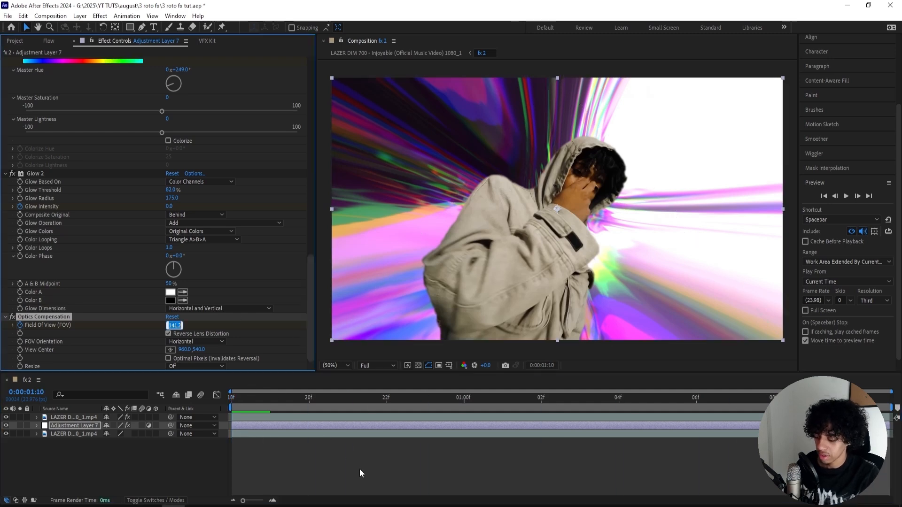
text(0)
key(Return)
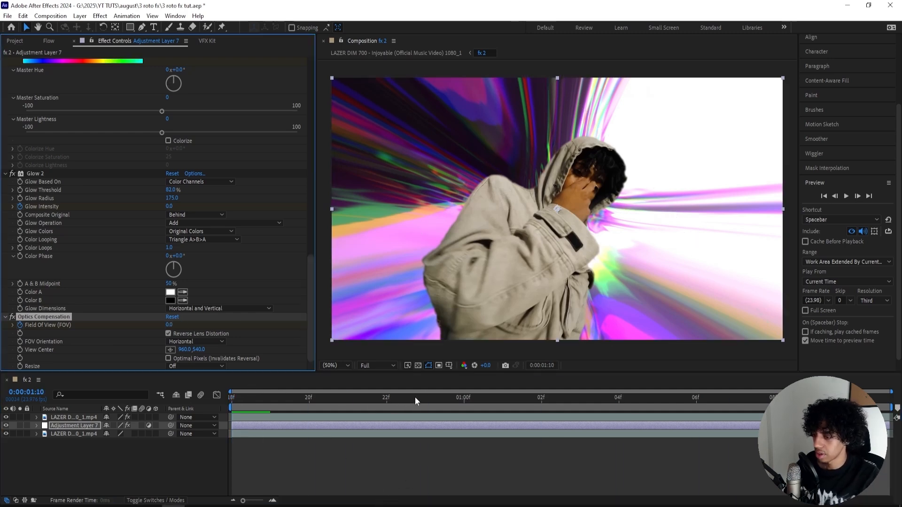
click(417, 398)
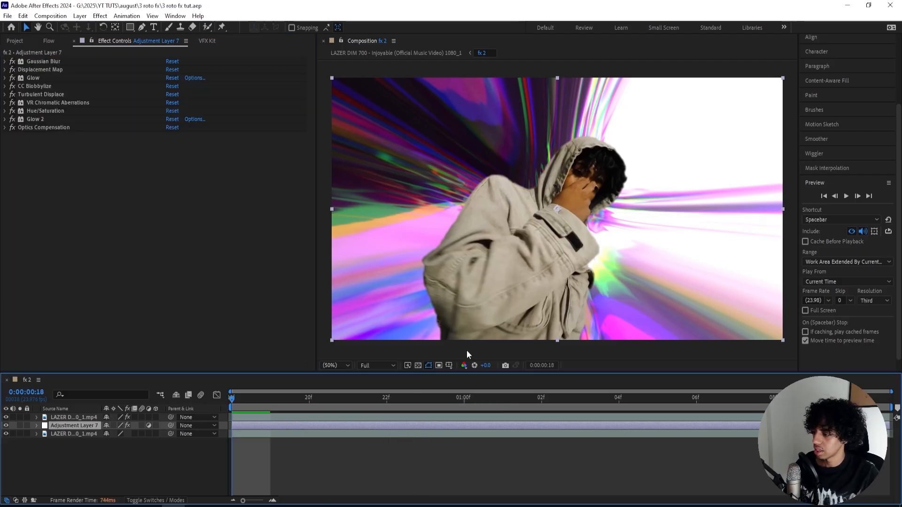
- Lower the composition preview resolution to Third and play back the animation, stopping at 0:00:01:07
click(374, 366)
click(378, 411)
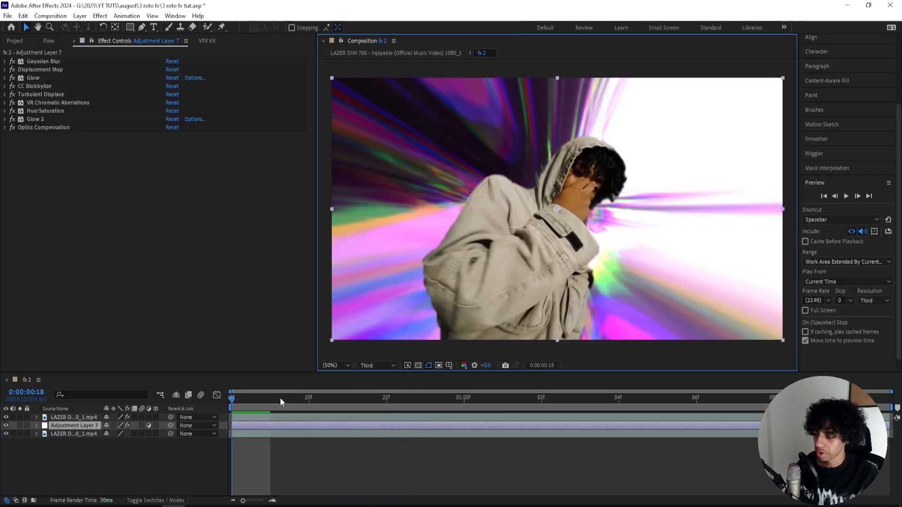
key(space)
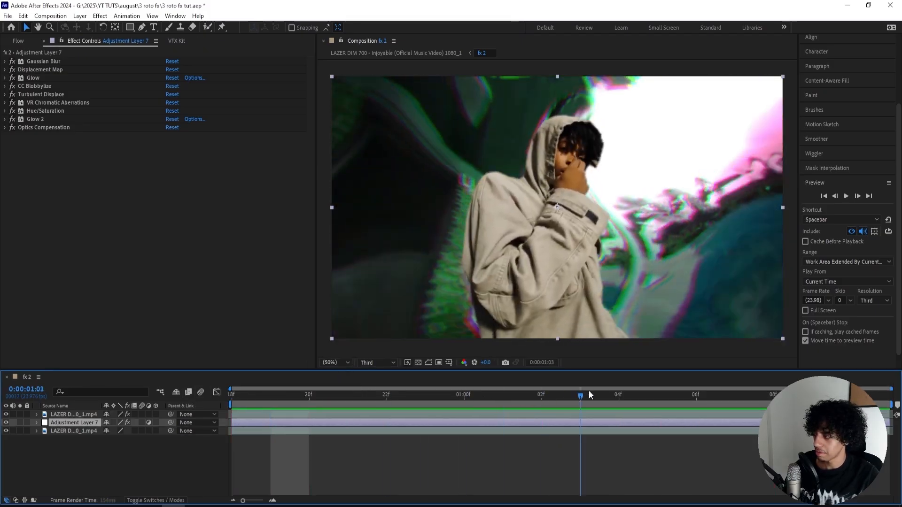
key(space)
key(Page_Down)
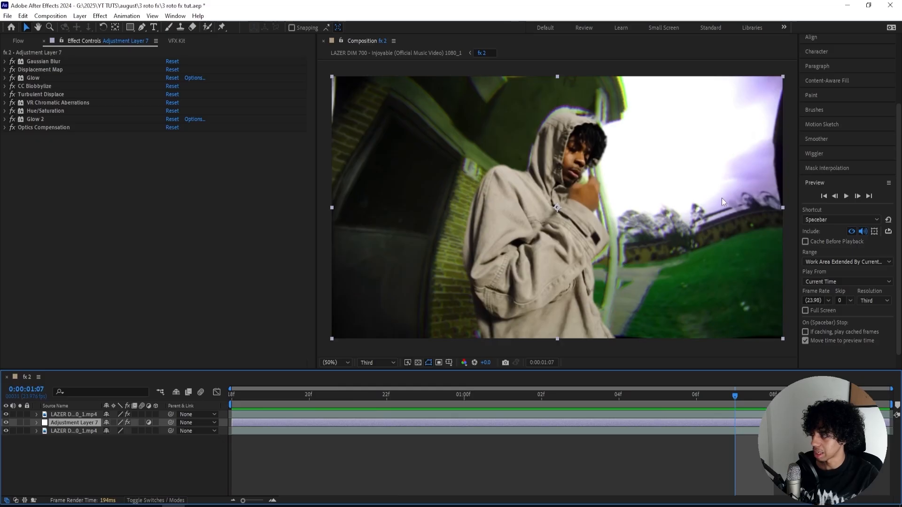
- Add Motion Tile at the top of Adjustment Layer 7's effects with Mirror Edges, Output Width 300 and Output Height 310
key(ctrl+space)
text(motion)
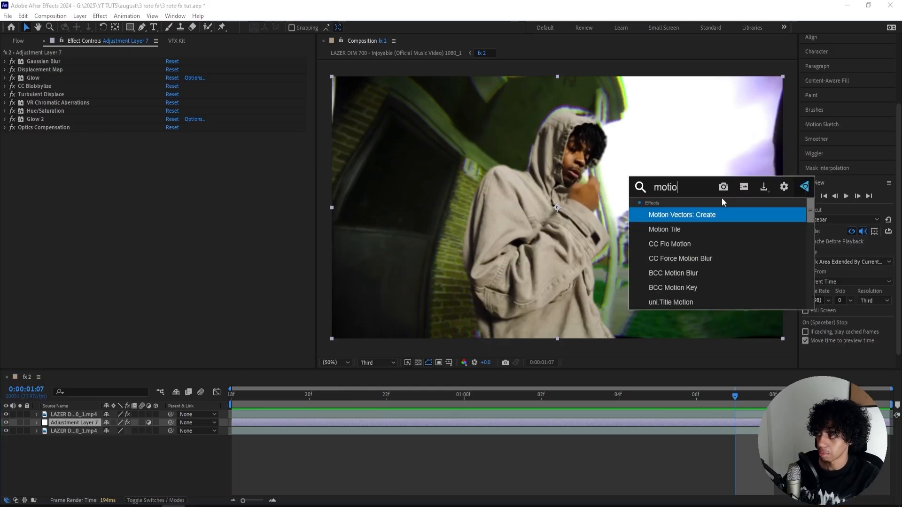
key(Escape)
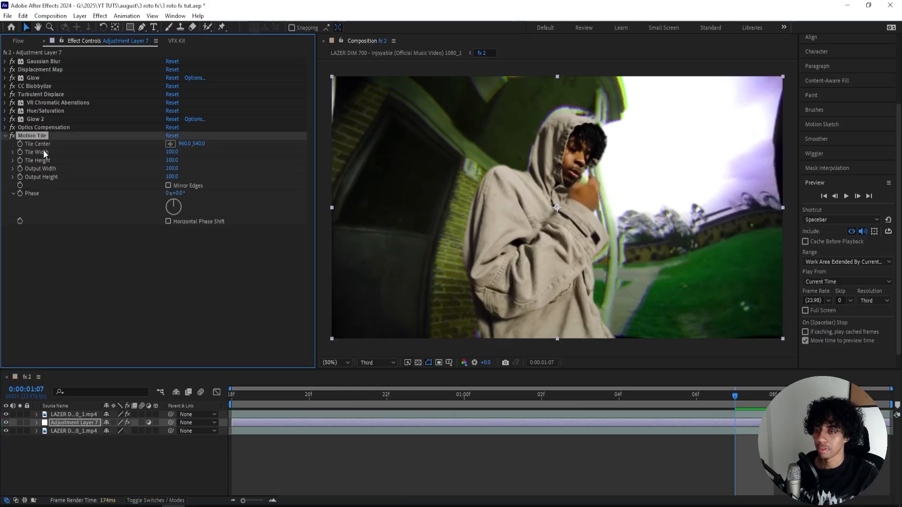
drag(31, 136, 46, 58)
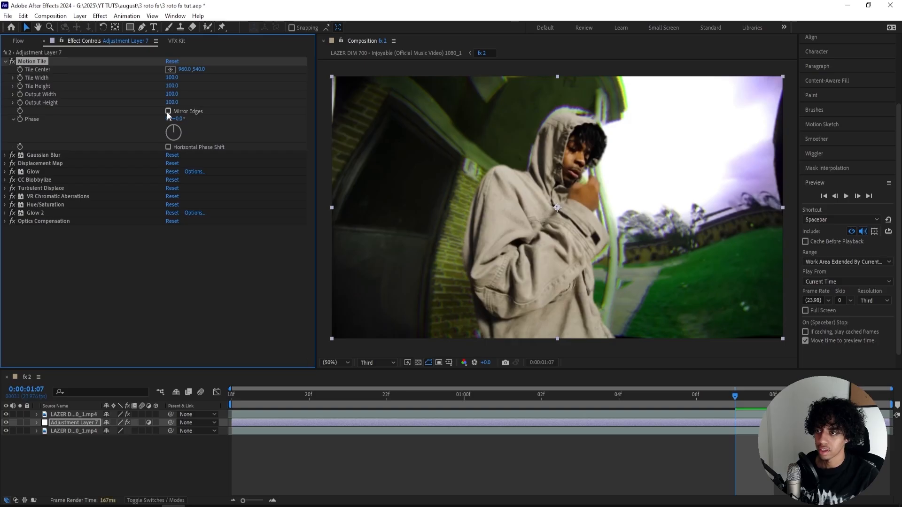
click(167, 112)
mouse_move(172, 102)
mouse_down()
mouse_move(186, 94)
mouse_move(166, 104)
mouse_up()
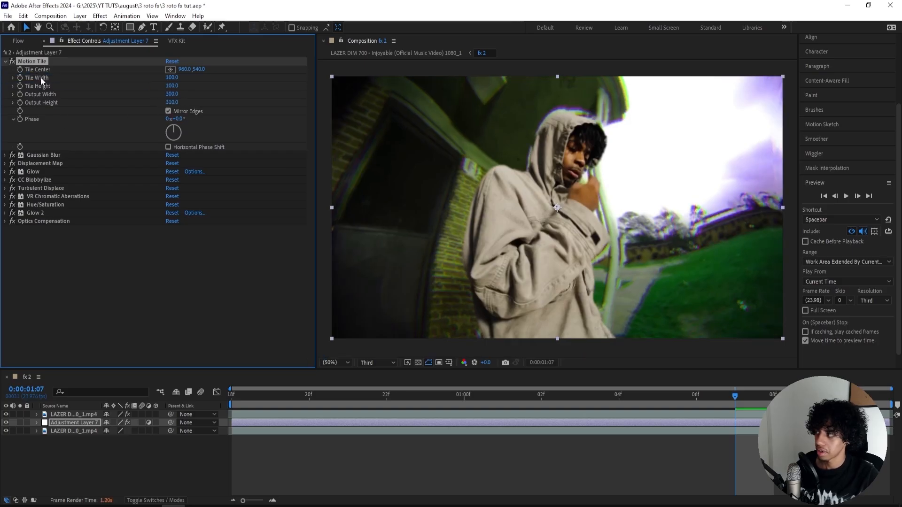
- Enable motion blur on Adjustment Layer 7, then reveal all its keyframes and apply Easy Ease to them
key(space)
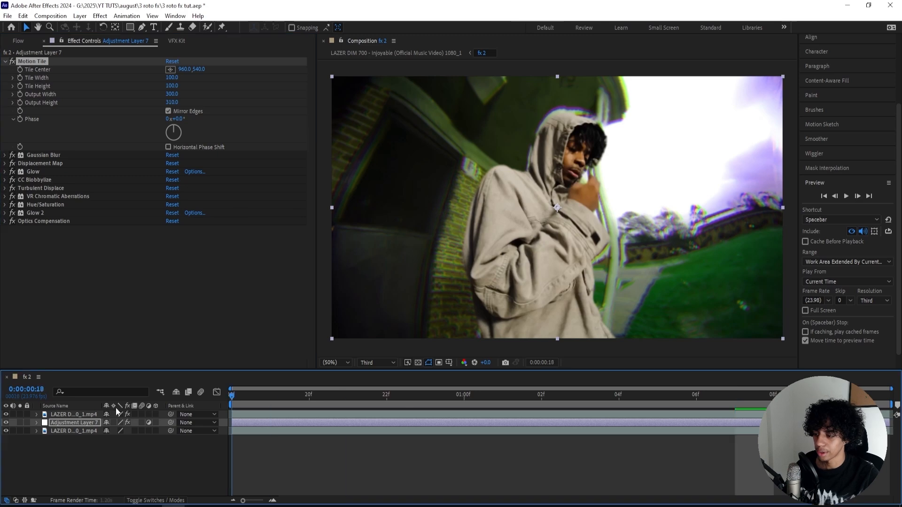
click(142, 423)
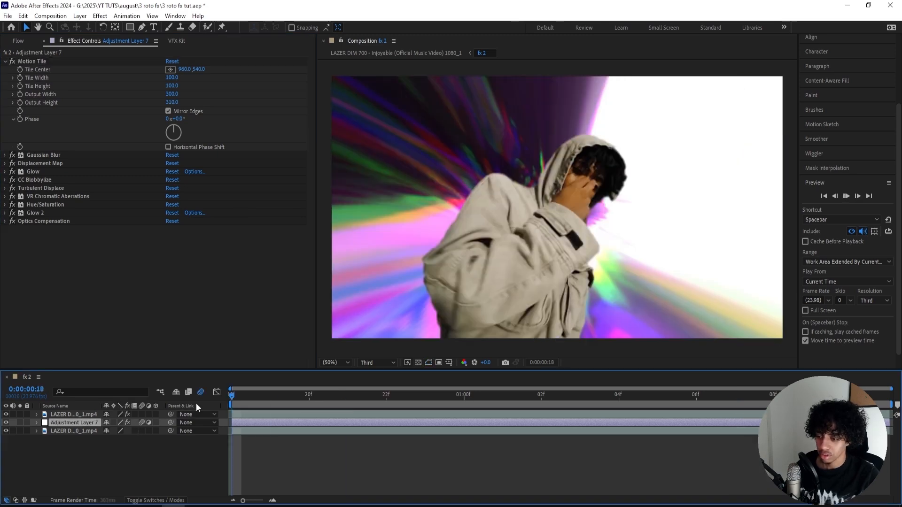
key(u)
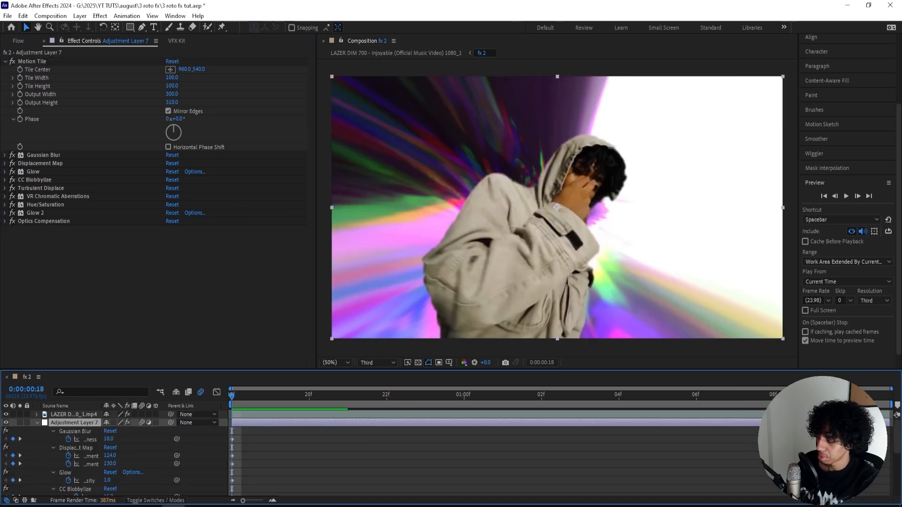
drag(766, 433, 130, 502)
key(F9)
scroll(270, 435, up, 3)
click(269, 436)
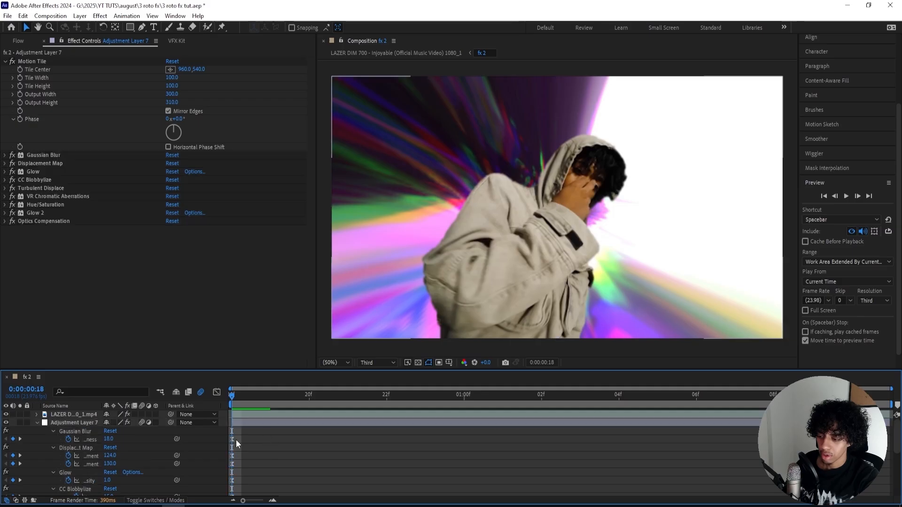
- Reshape the Gaussian Blur Blurriness curve in the graph editor to start steeply and ease out slowly
click(232, 439)
click(217, 392)
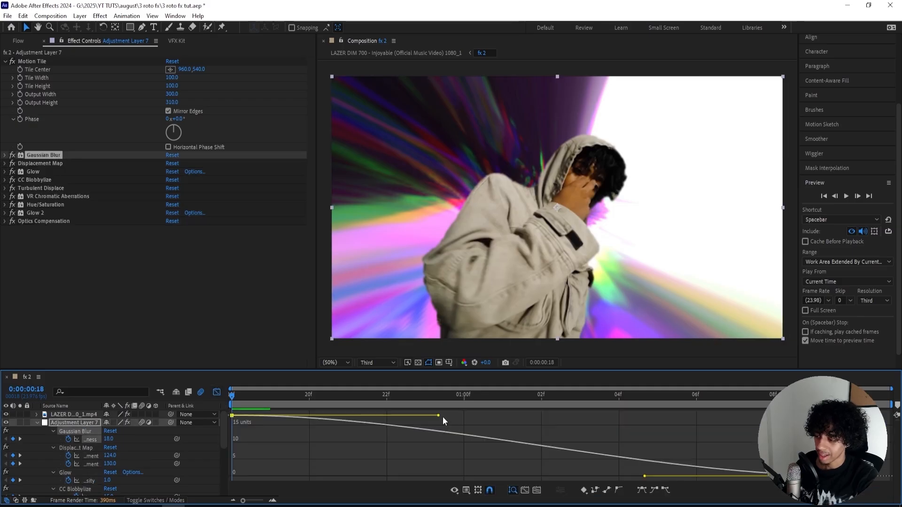
drag(438, 415, 215, 460)
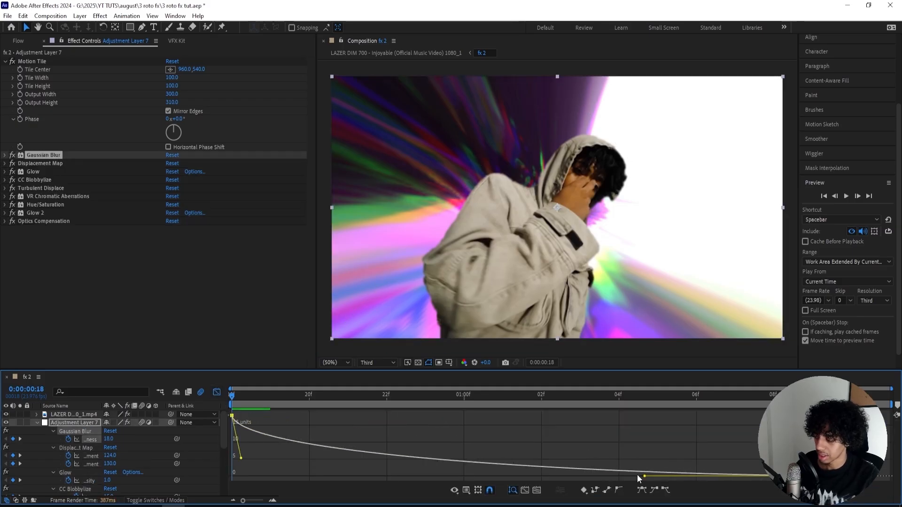
drag(637, 476, 391, 475)
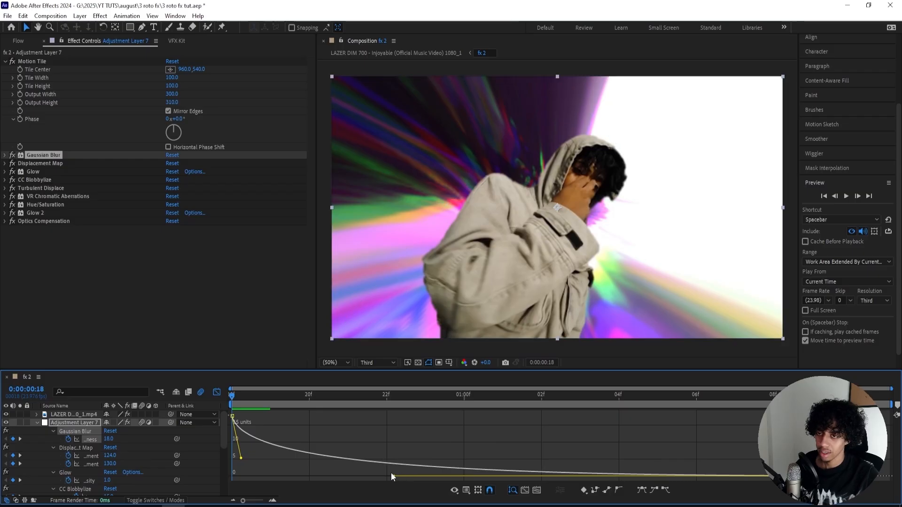
- Apply a Flow curve of 0.00, 0.66, 0.32, 1.00 to all of Adjustment Layer 7's keyframes and preview the animation
key(ctrl+a)
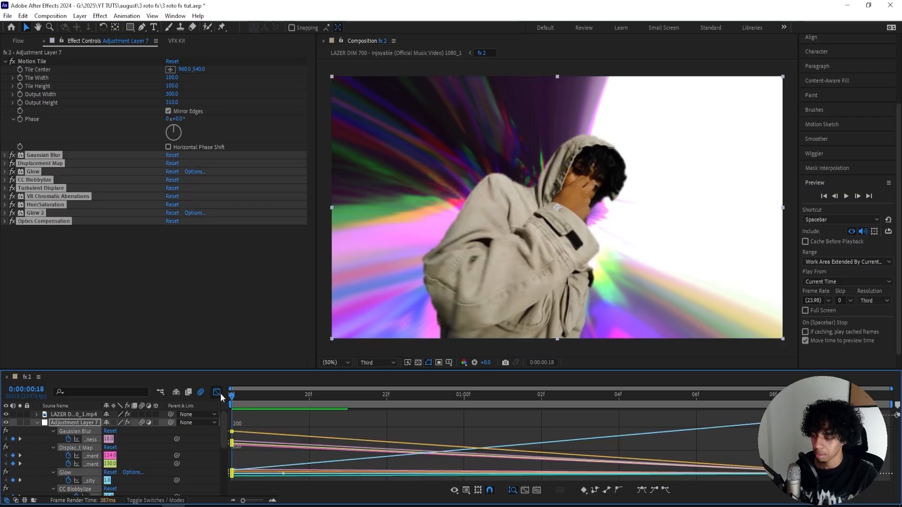
click(216, 393)
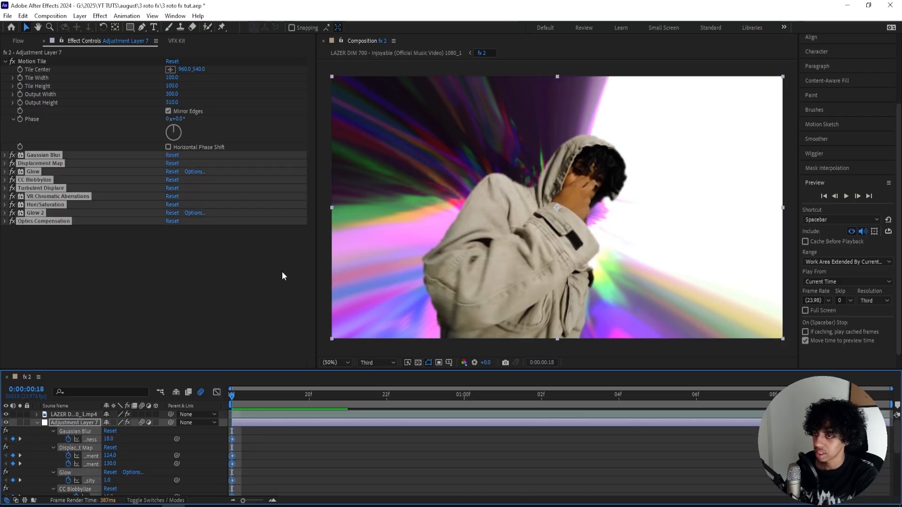
key(F9)
click(27, 42)
click(63, 358)
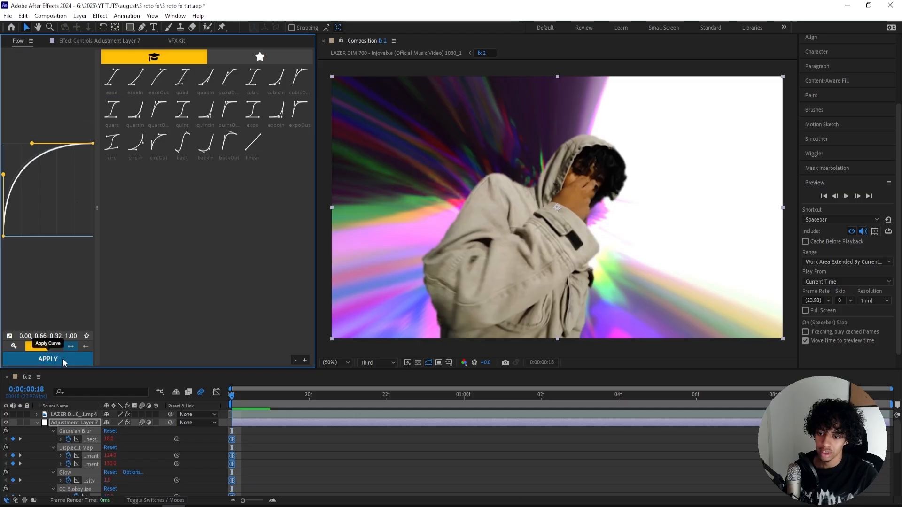
click(232, 397)
key(space)
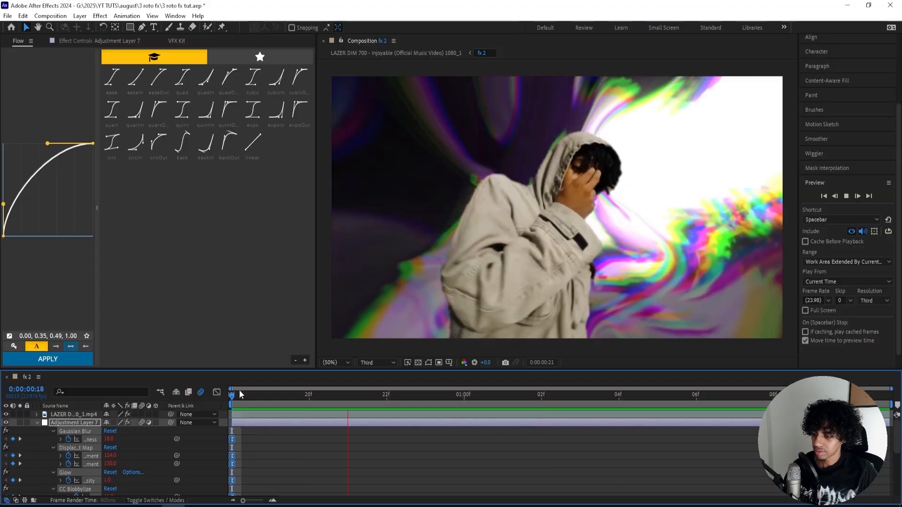
key(space)
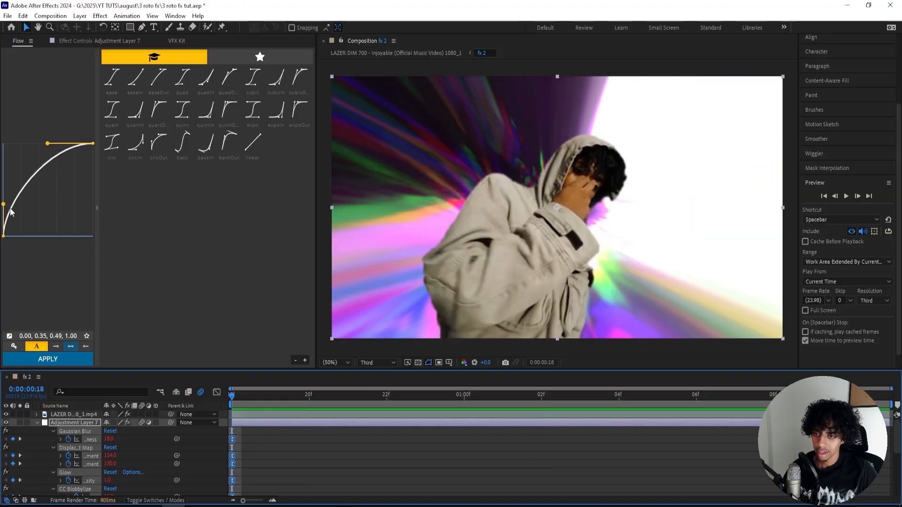
- Reshape the Flow curve to 0.00, 0.17, 0.66, 1.00 and apply it to all selected keyframes, overwriting their existing expressions
drag(3, 205, 3, 221)
drag(47, 148, 63, 144)
click(52, 359)
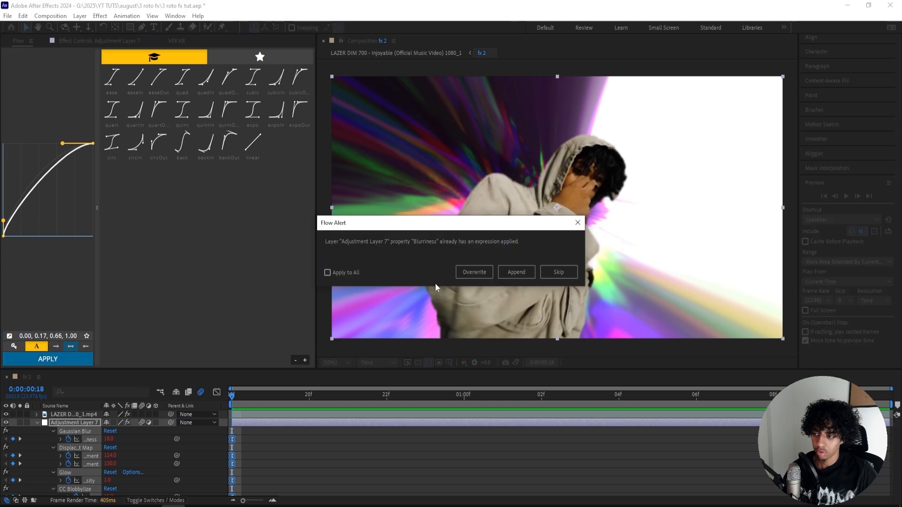
click(327, 272)
click(470, 271)
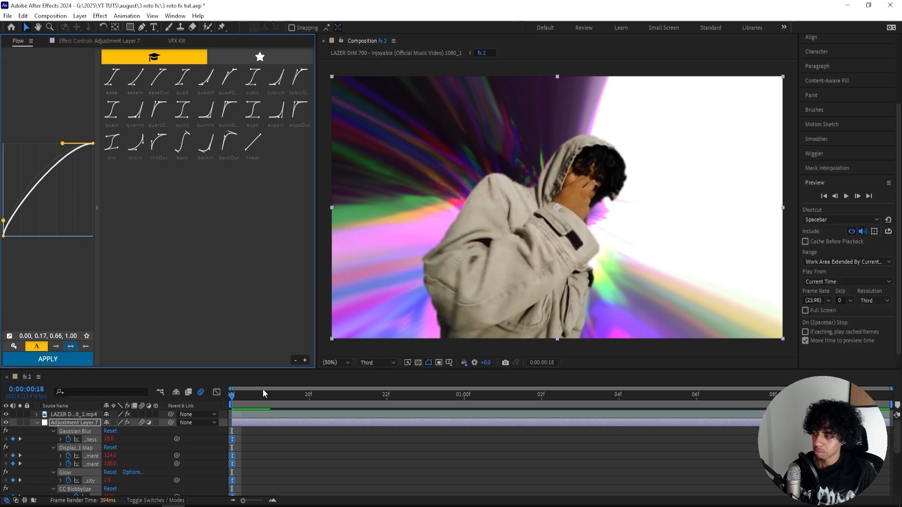
click(239, 394)
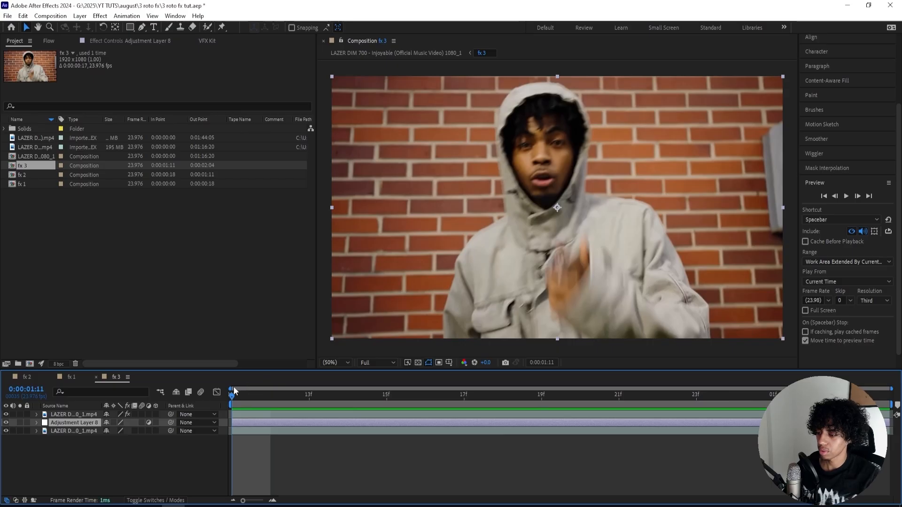
- Try VFX Kit's Stretch Time preset from Roto FX on Adjustment Layer 8 and preview the result
drag(233, 387, 737, 372)
key(Home)
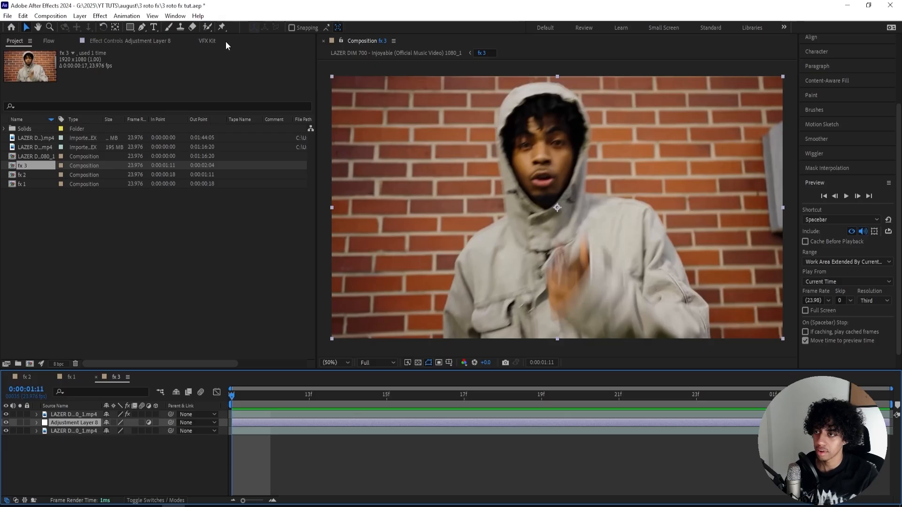
click(207, 41)
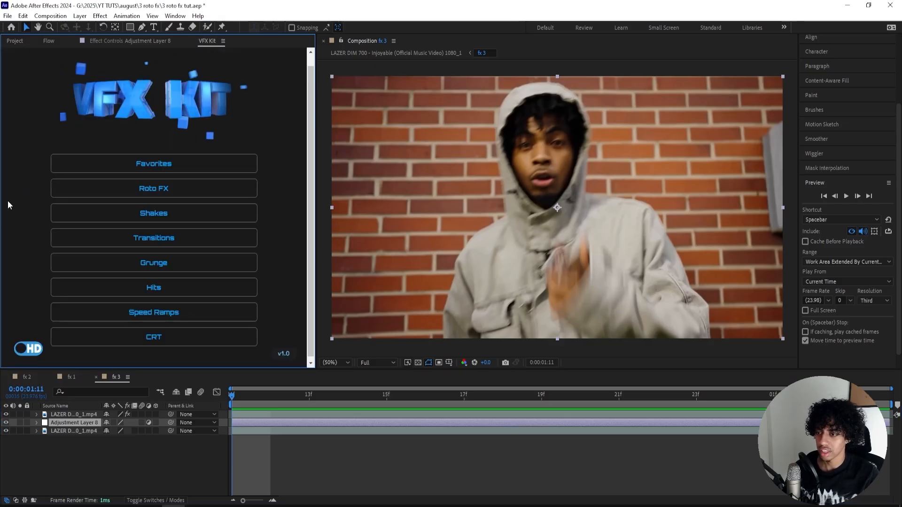
click(114, 188)
scroll(97, 267, down, 10)
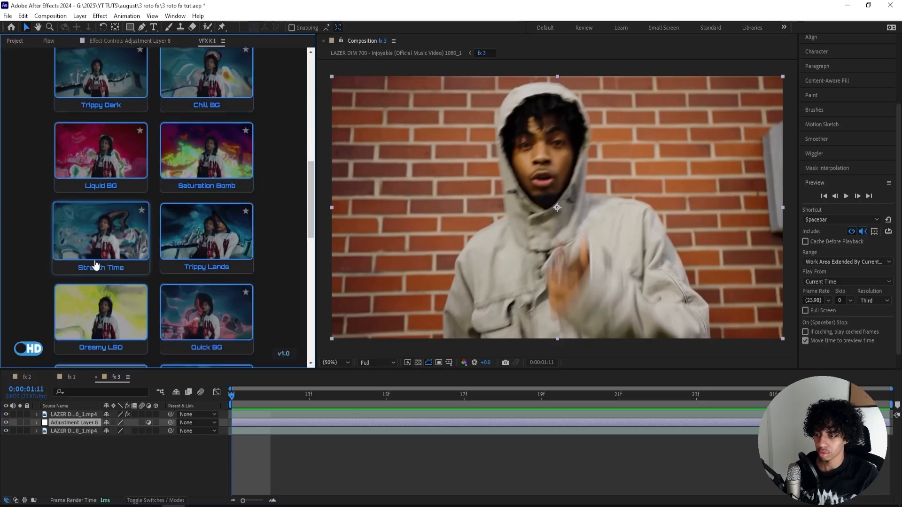
scroll(61, 259, up, 5)
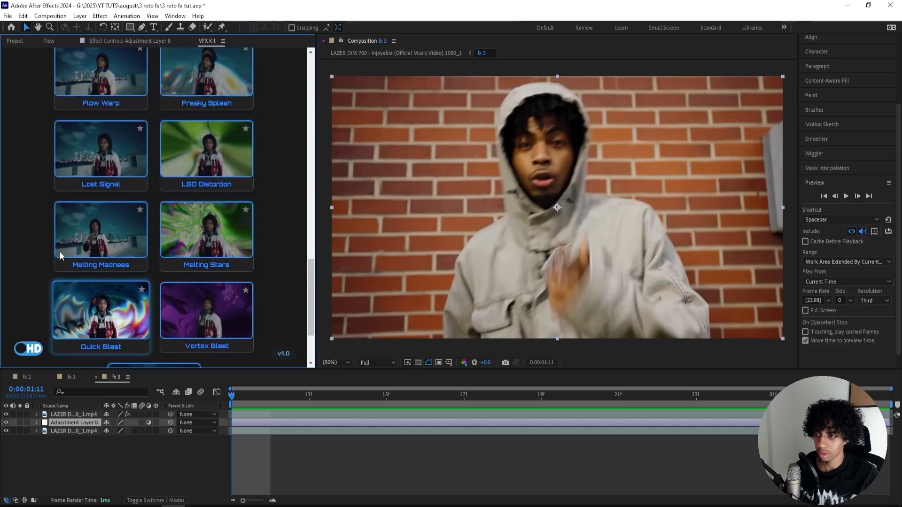
scroll(61, 256, up, 5)
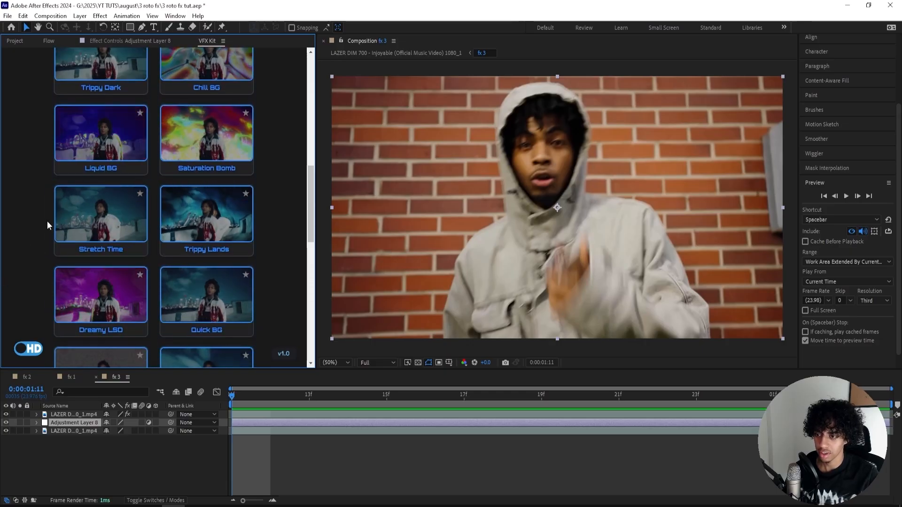
click(75, 219)
key(space)
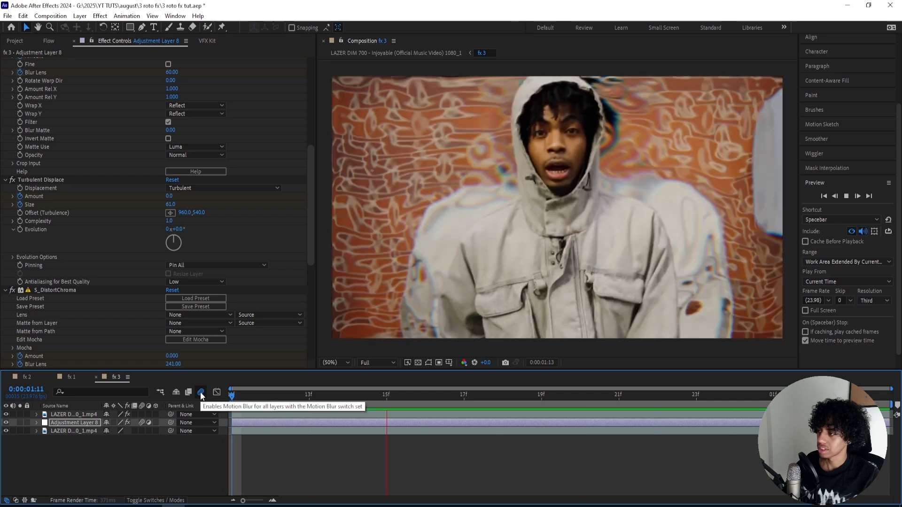
- Inspect the Stretch Time preset's keyframes on Adjustment Layer 8 and remove all of the preset's effects
key(u)
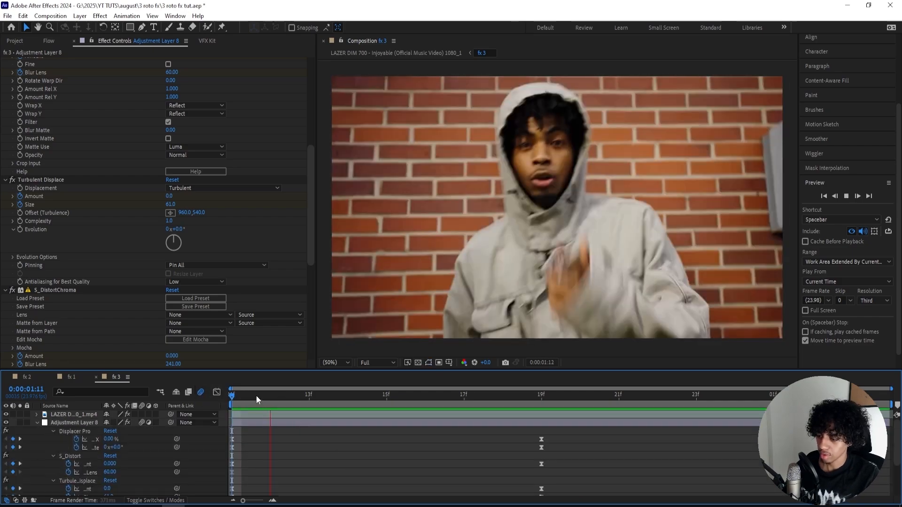
key(space)
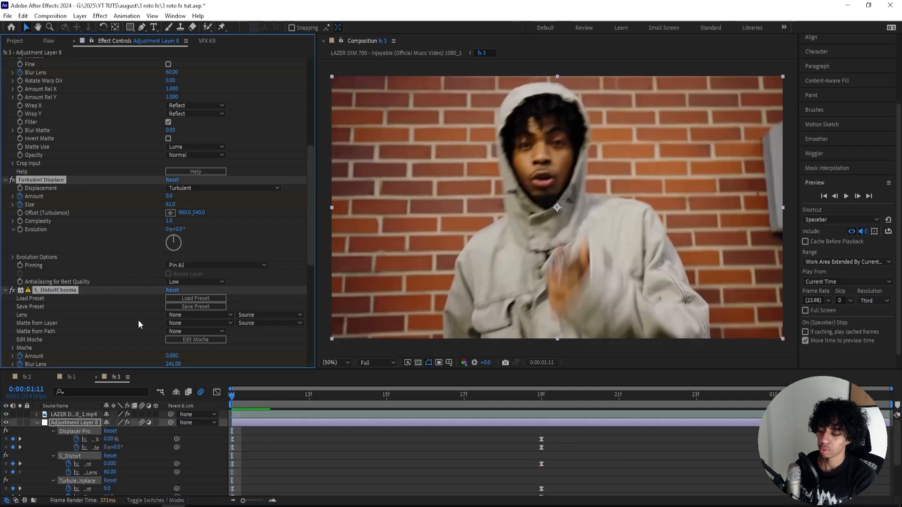
key(ctrl+z)
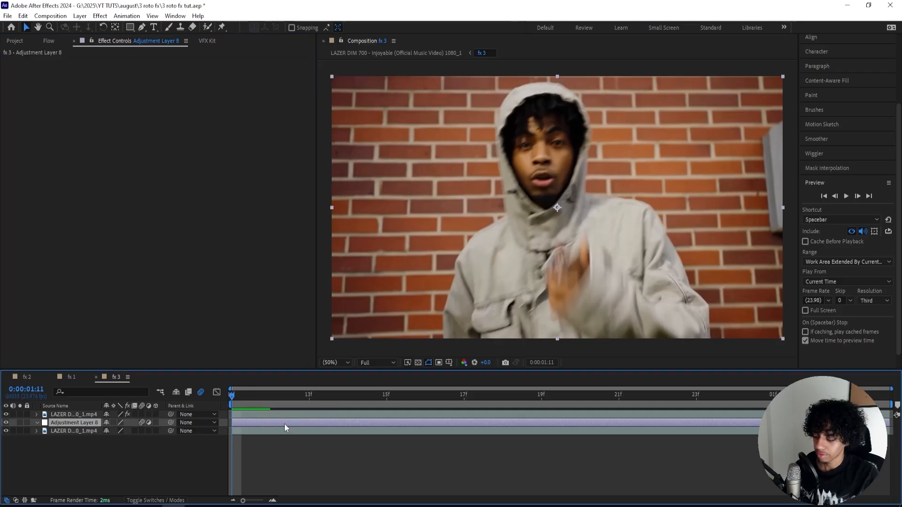
- Add Displacer Pro to Adjustment Layer 8 and start keyframing Translate X and Rotate at 0:00:01:11
key(ctrl+space)
text(displ)
key(Return)
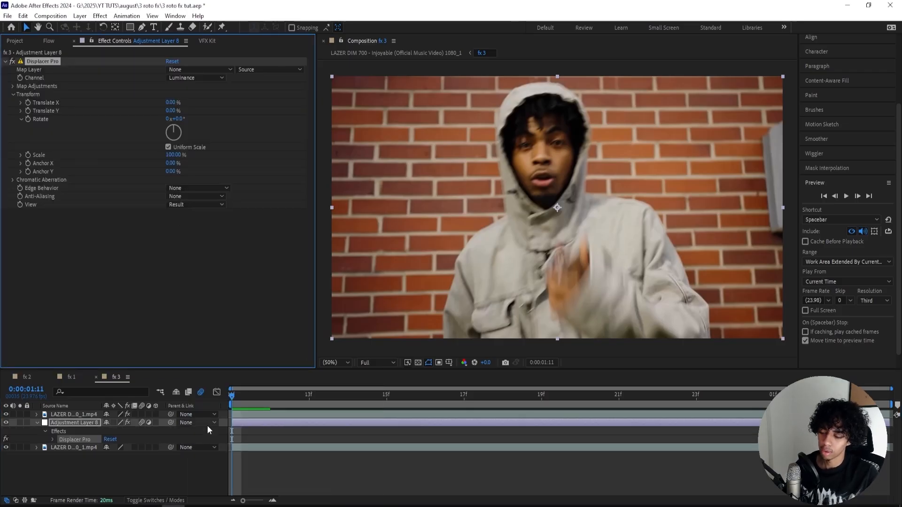
click(167, 238)
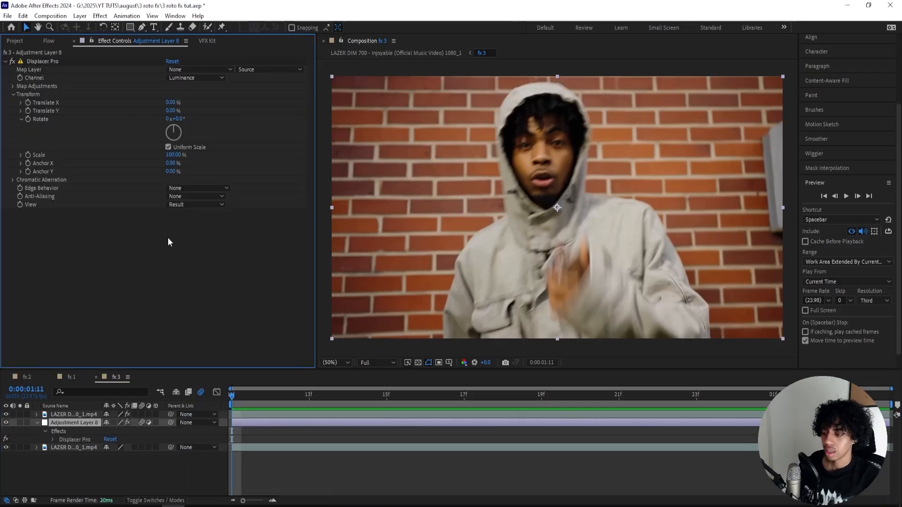
click(26, 103)
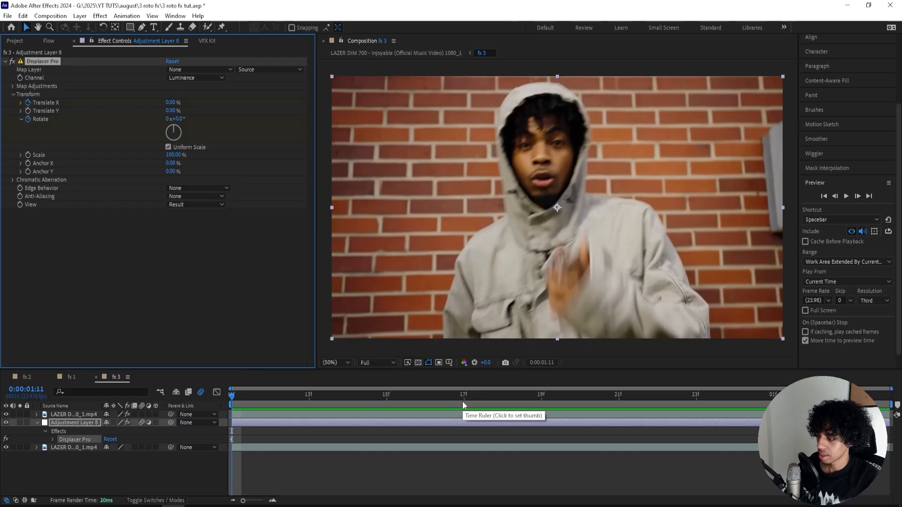
- Keyframe Displacer Pro at 0:00:01:18 with Translate X at 22% and Rotate at -30°
drag(462, 402, 520, 402)
click(171, 103)
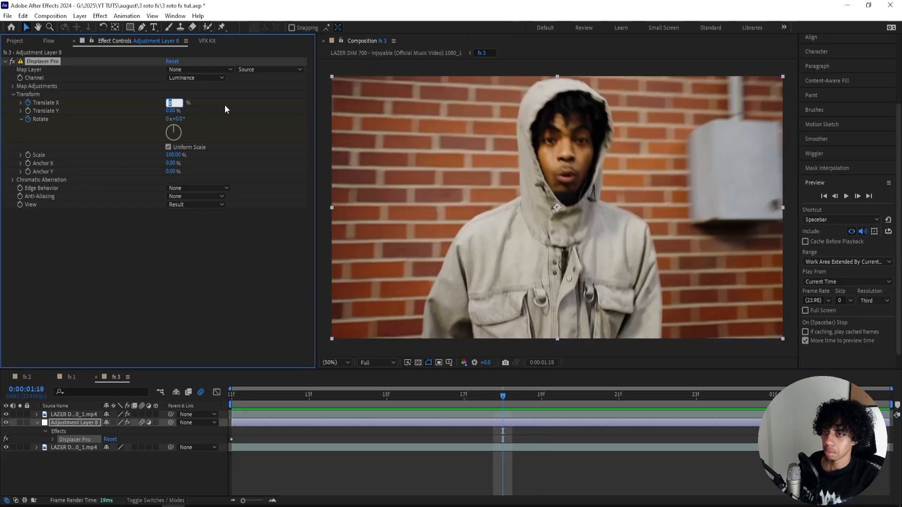
text(22)
key(Return)
drag(182, 118, 167, 120)
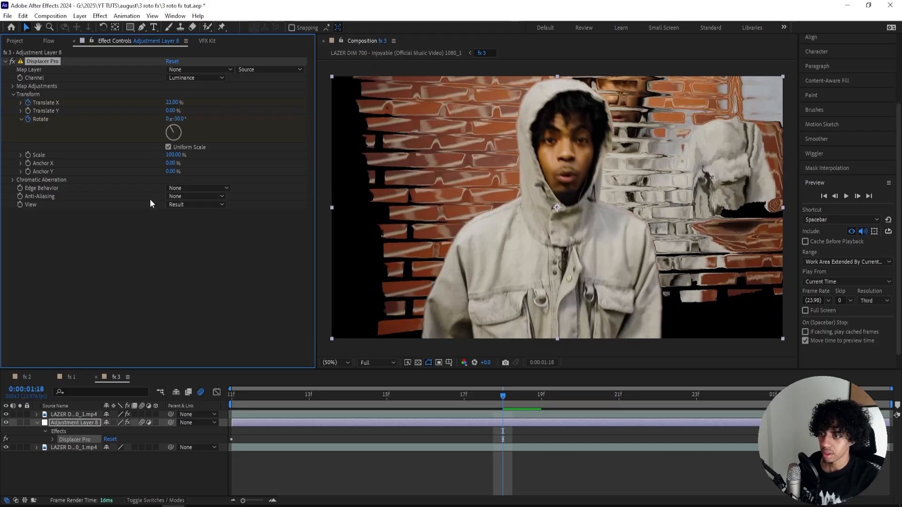
- Set Displacer Pro's Edge Behavior to Mirror Repeat and keyframe Translate X and Rotate back to 0 at 0:00:02:03
click(180, 188)
click(194, 223)
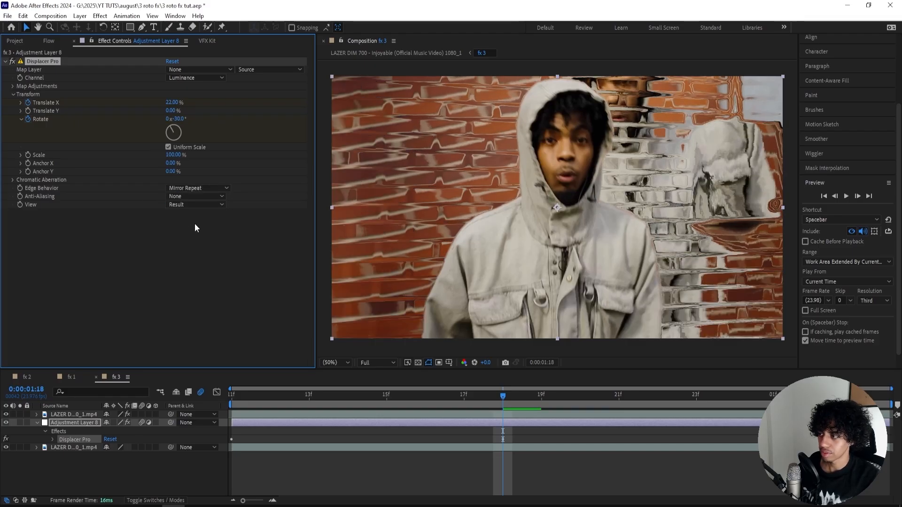
key(space)
key(space)
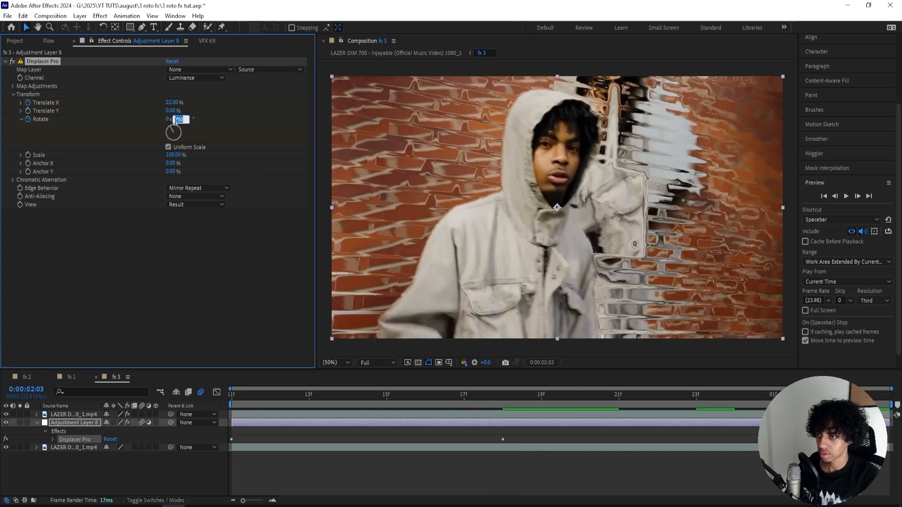
- Add Gaussian Blur to Adjustment Layer 8 and set its Blur Dimensions to Horizontal
click(233, 397)
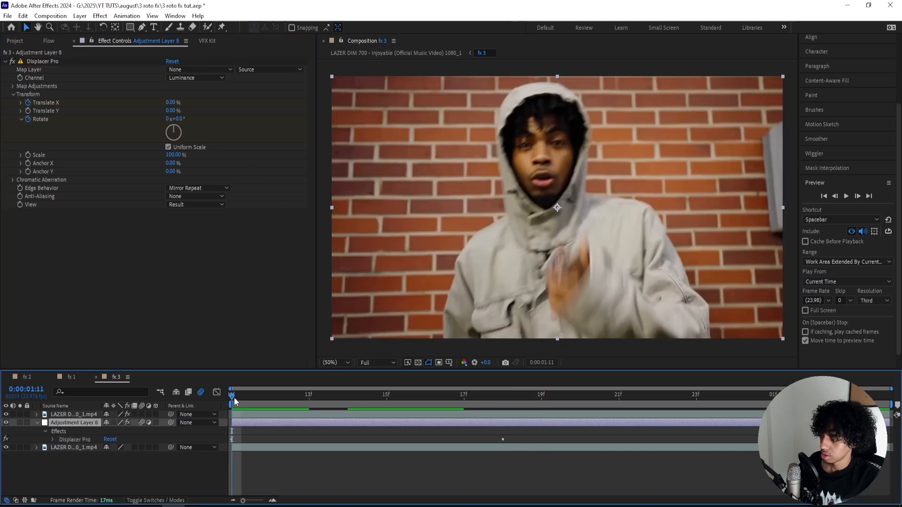
key(ctrl+space)
text(gu)
key(BackSpace)
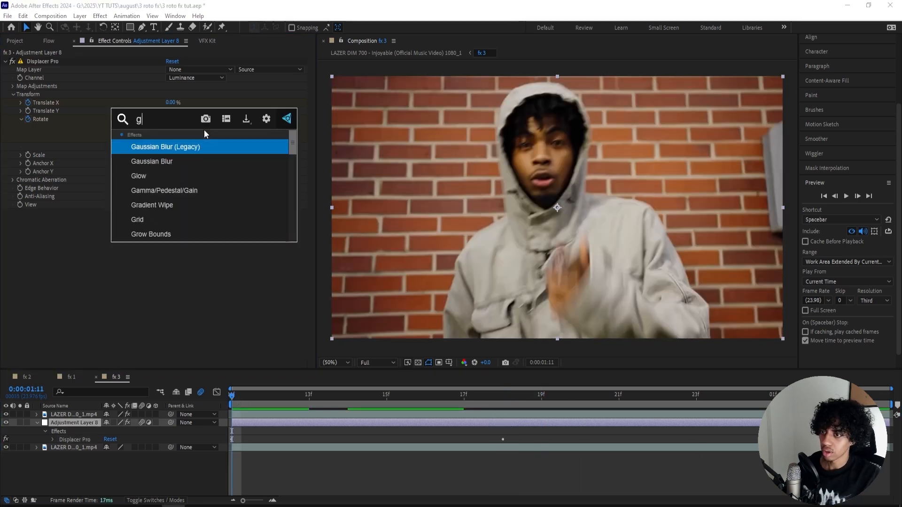
text(aussia)
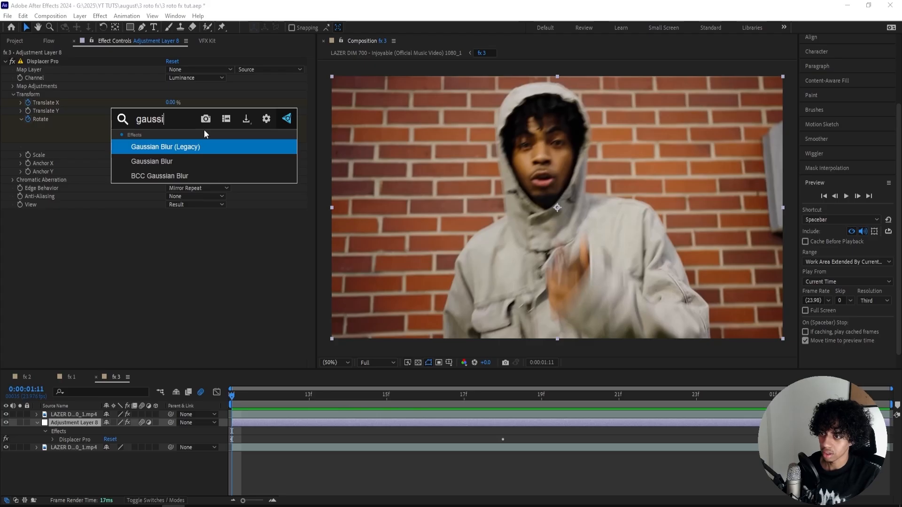
key(Escape)
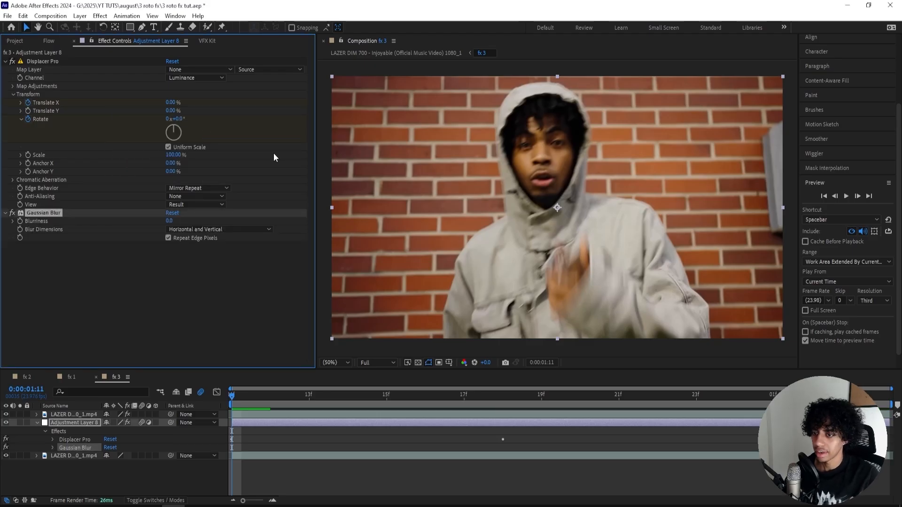
click(241, 229)
click(228, 251)
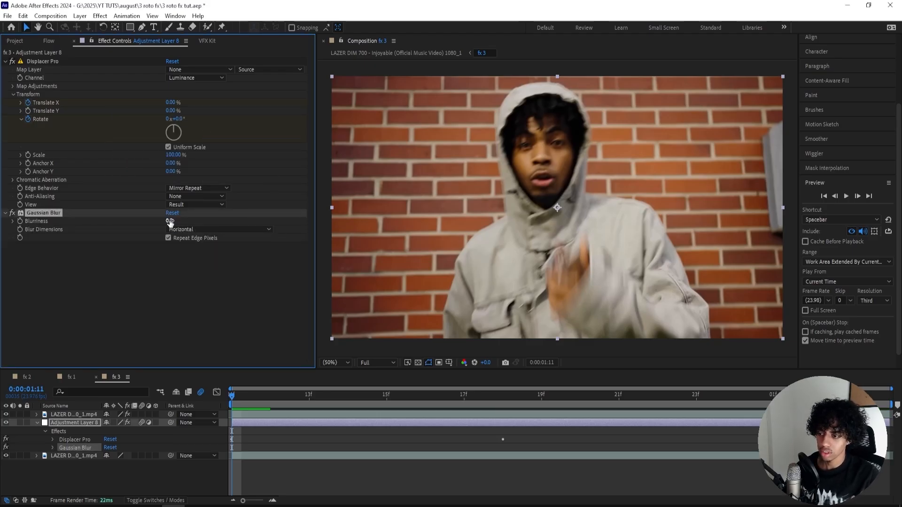
- Keyframe Gaussian Blur's Blurriness at 0 on 0:00:01:11, 141.6 on 0:00:01:18, and 0 on 0:00:02:03
click(19, 221)
drag(241, 390, 502, 409)
drag(174, 219, 798, 184)
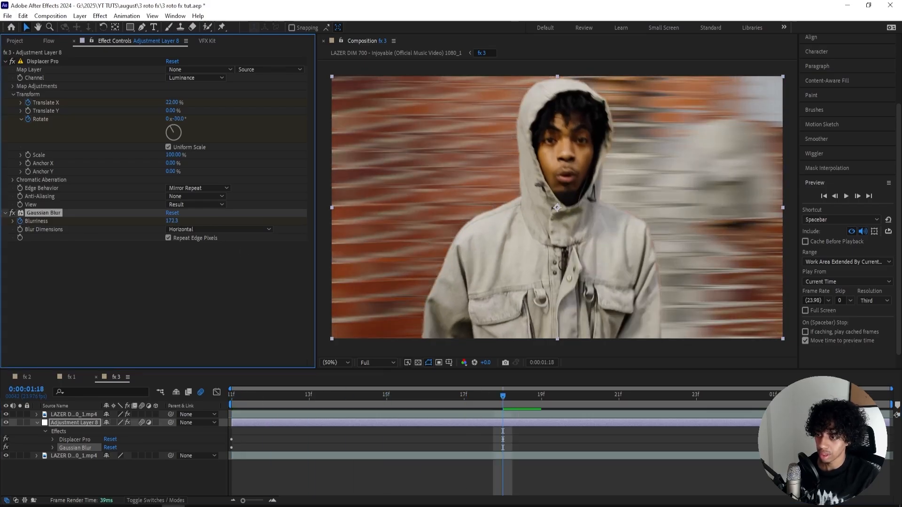
drag(503, 396, 850, 396)
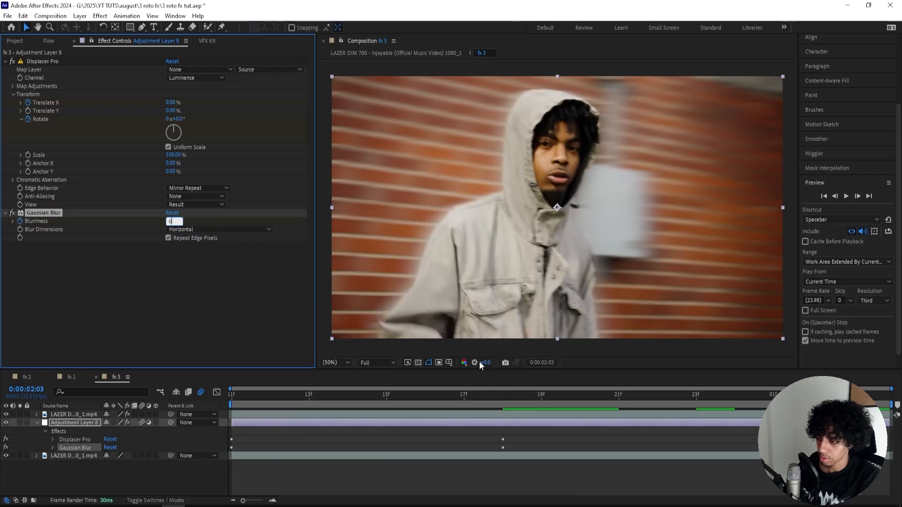
- Add VR Chromatic Aberrations to Adjustment Layer 8 and set its Falloff Distance to 80
key(Home)
key(ctrl+space)
text(chromatic a)
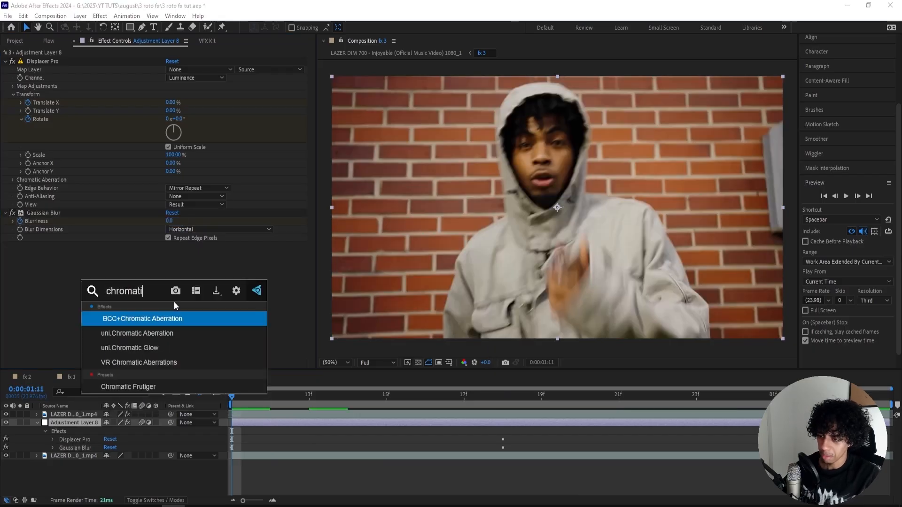
key(Down)
key(Down)
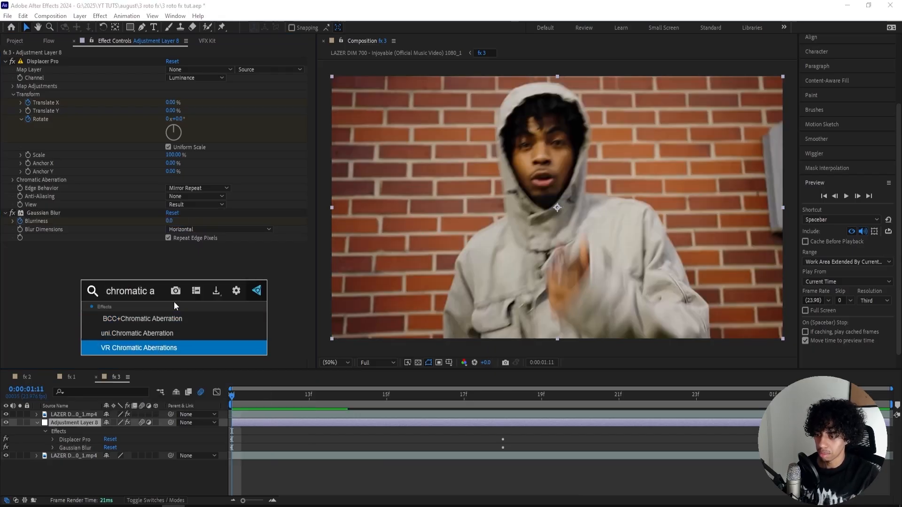
key(Return)
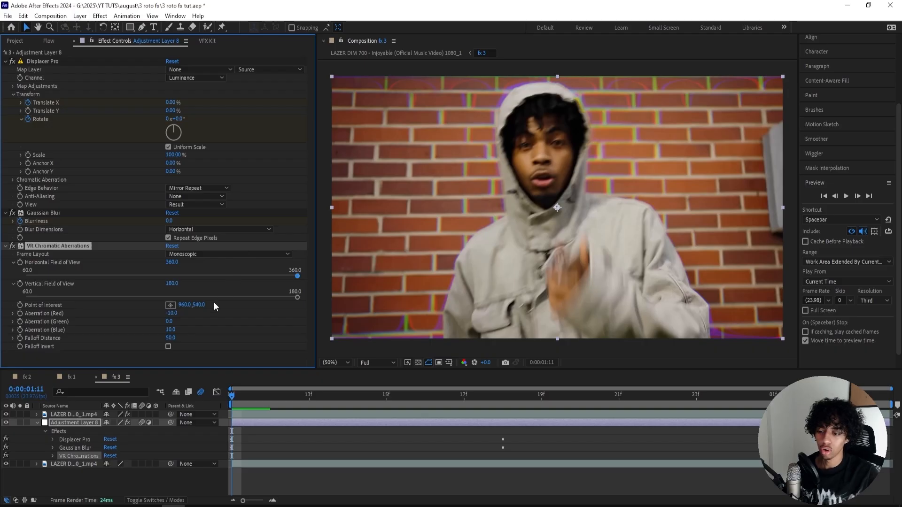
click(170, 339)
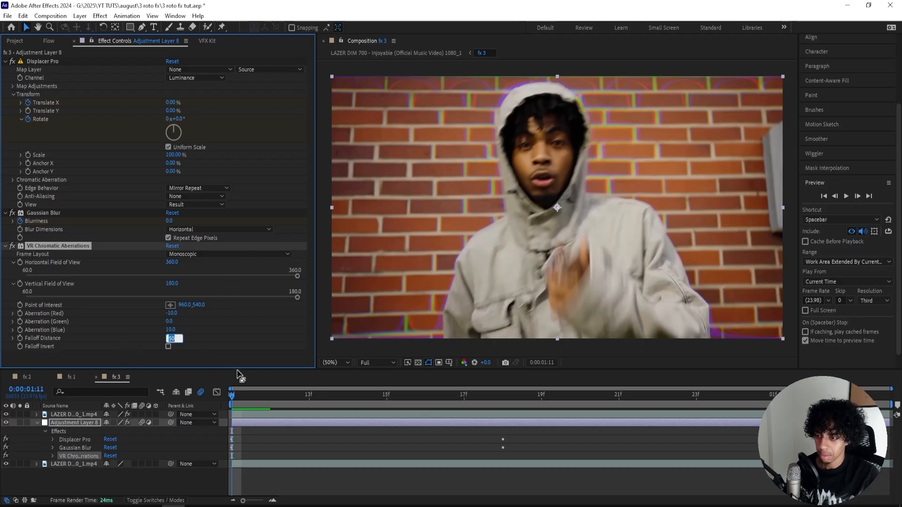
text(80)
key(Return)
- Keyframe Aberration (Red) at -10 and Aberration (Blue) at 10 on 0:00:01:18, then set both to 0 at 0:00:01:11
key(space)
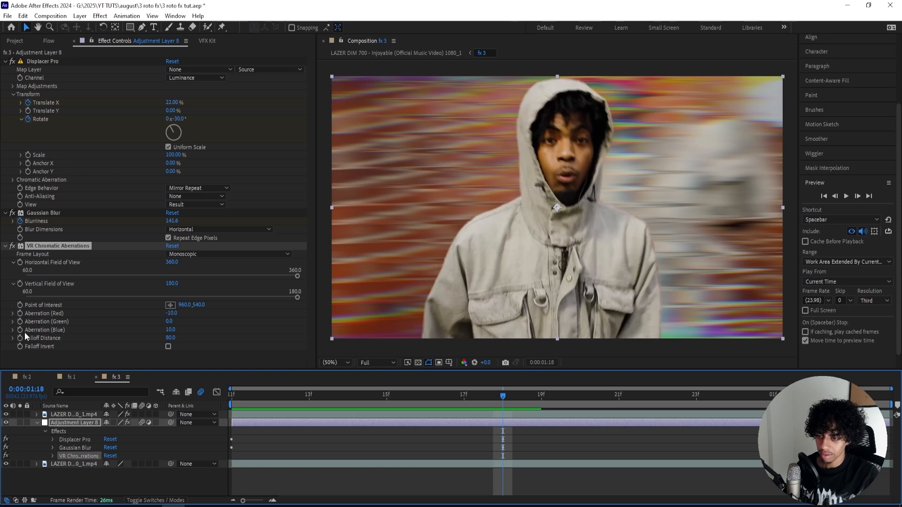
click(21, 331)
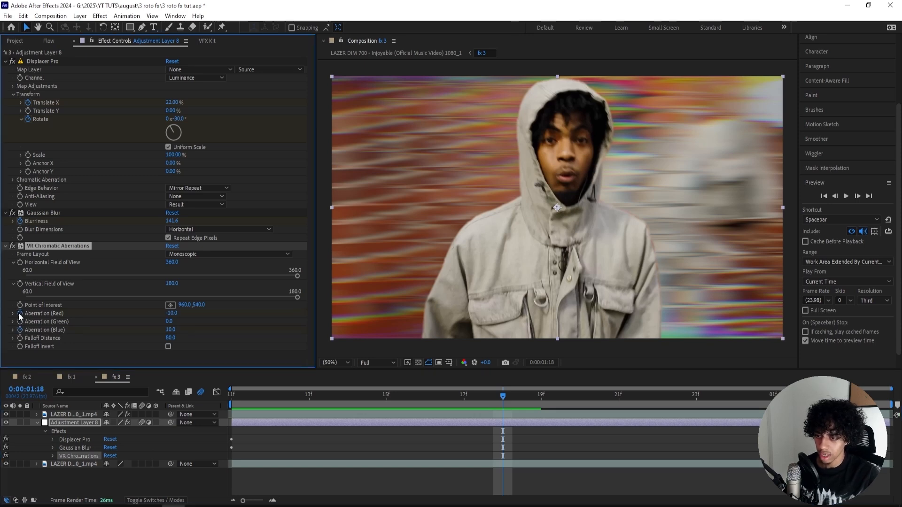
click(19, 314)
drag(491, 391, 232, 395)
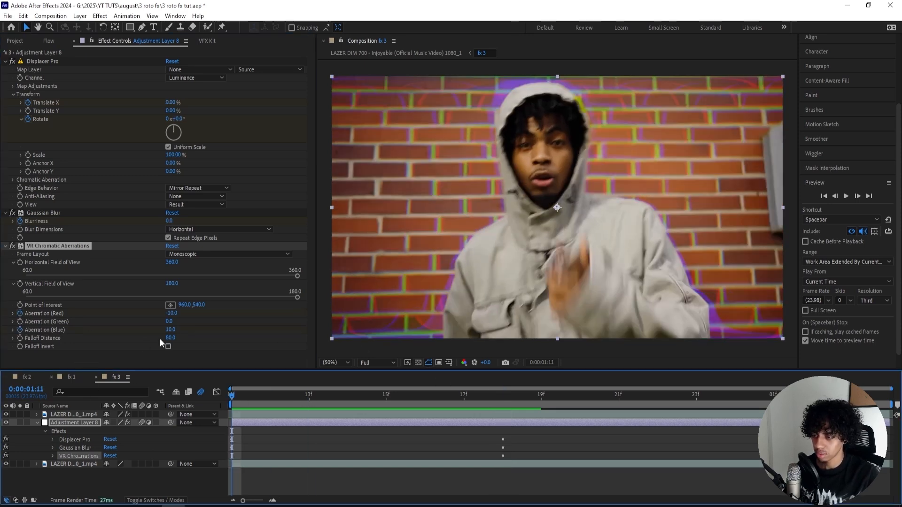
click(170, 330)
text(0)
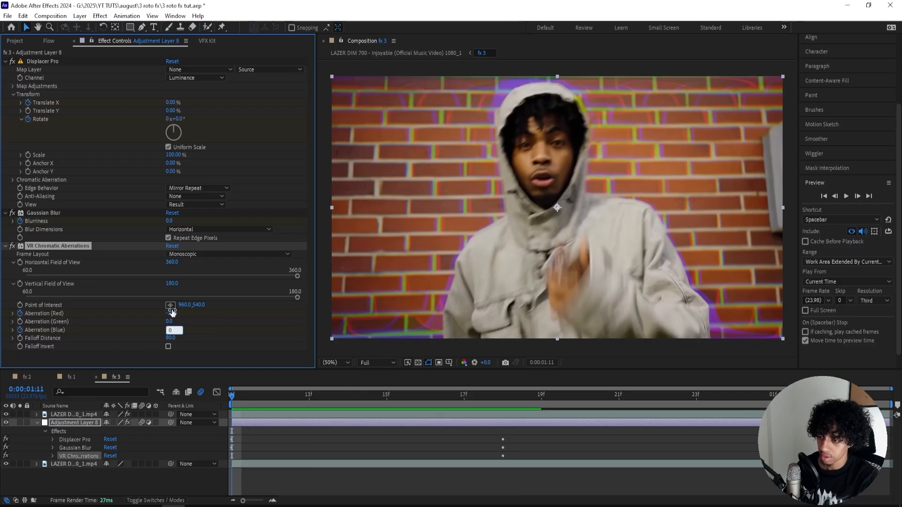
key(Return)
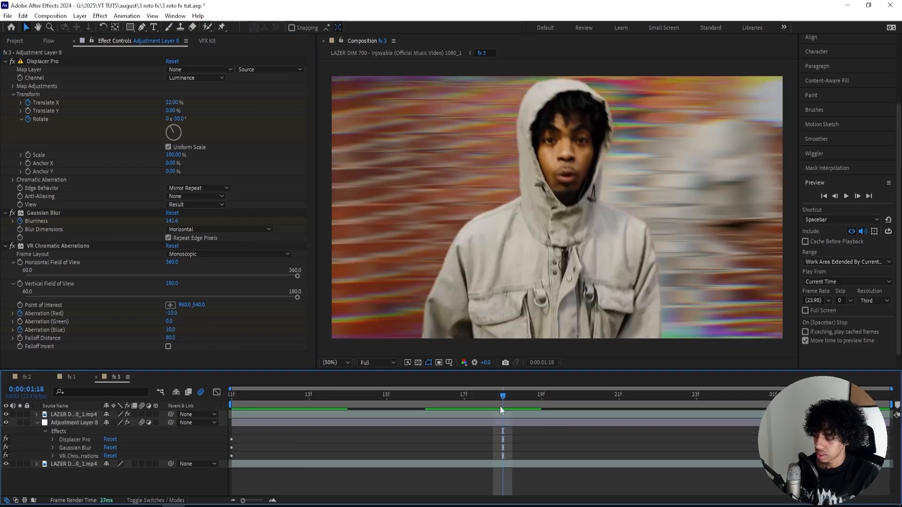
- Add CC Blobbylize to Adjustment Layer 8 and expand its Blobbiness settings
click(505, 425)
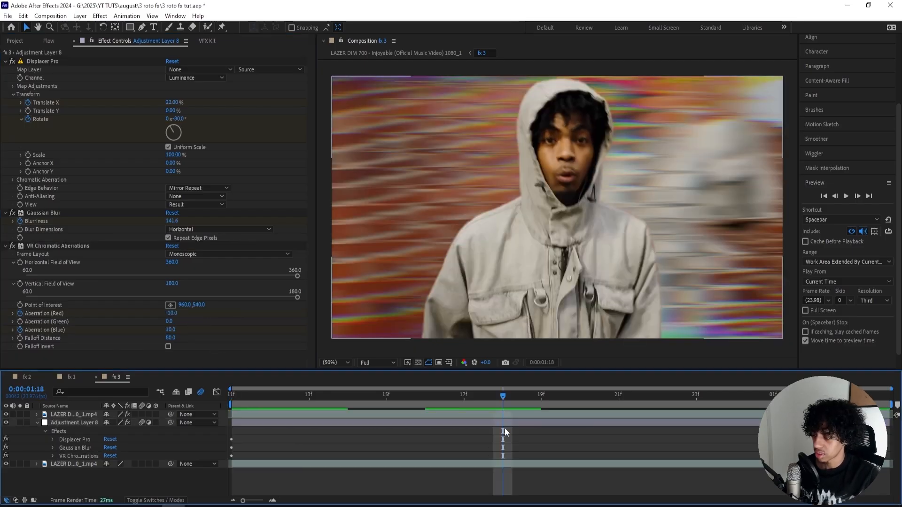
key(ctrl+space)
text(blobby)
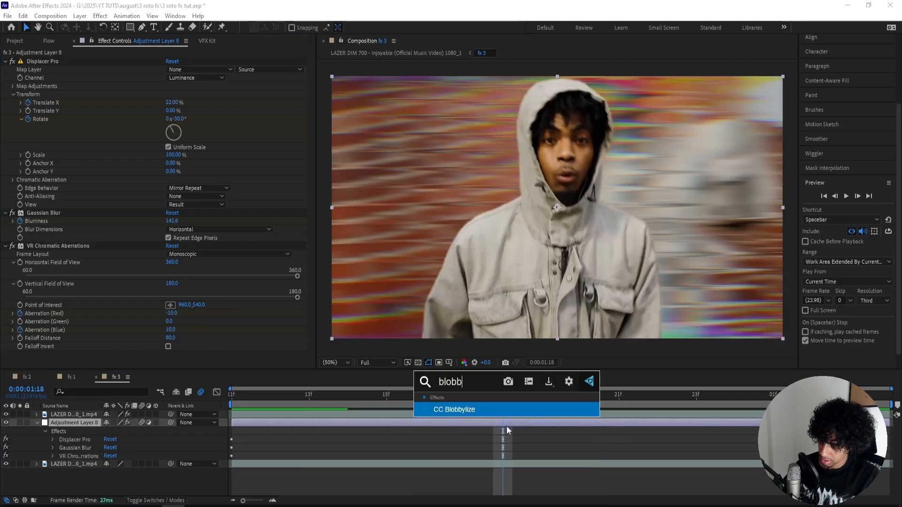
key(Return)
click(12, 346)
scroll(27, 335, down, 2)
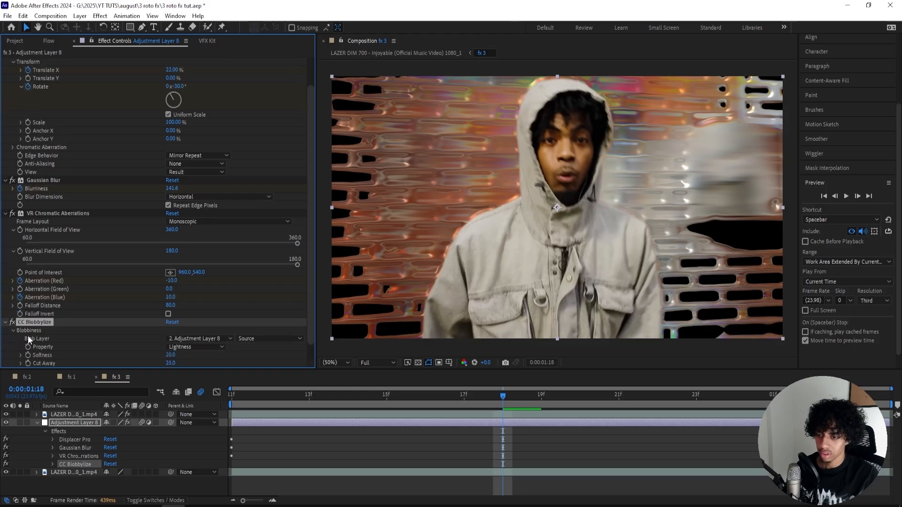
- Set CC Blobbylize's Cut Away to 0 and keyframe Softness at 20 on 0:00:01:18 and 200 on 0:00:01:11 and 0:00:02:03
drag(162, 347, 25, 349)
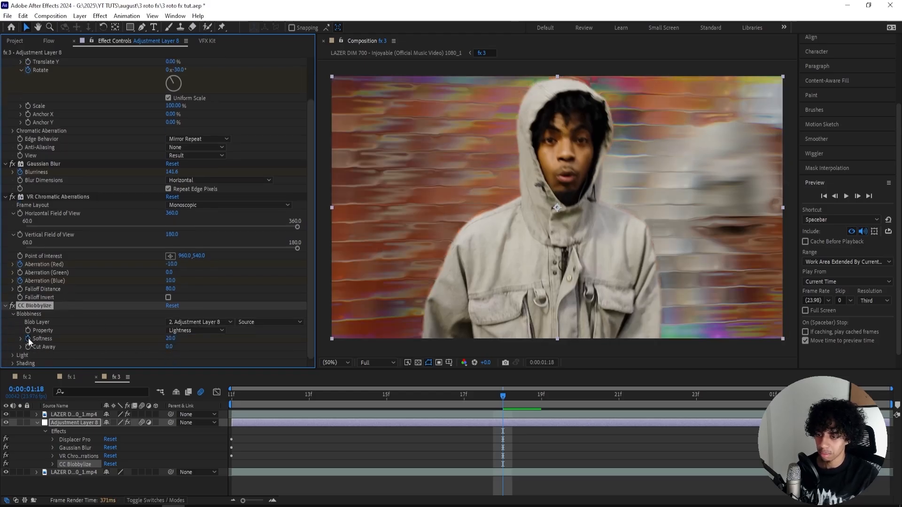
click(533, 418)
key(Home)
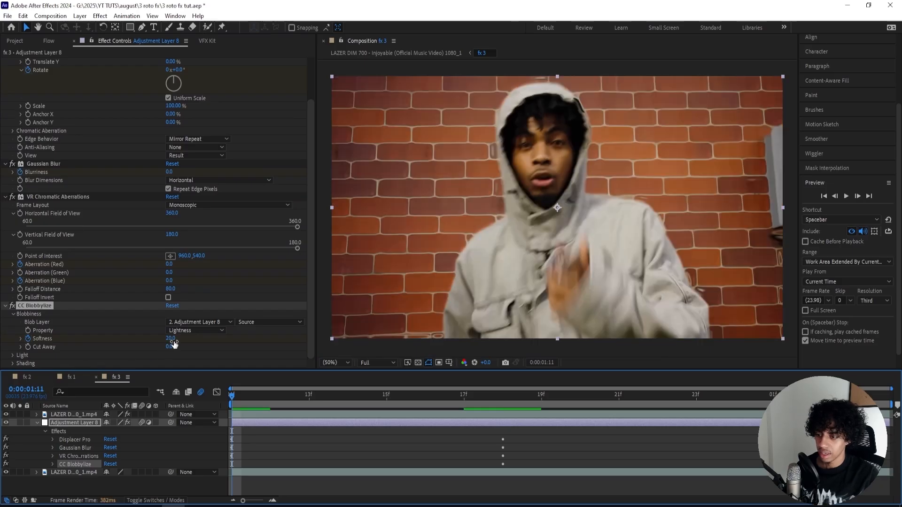
click(173, 340)
text(200)
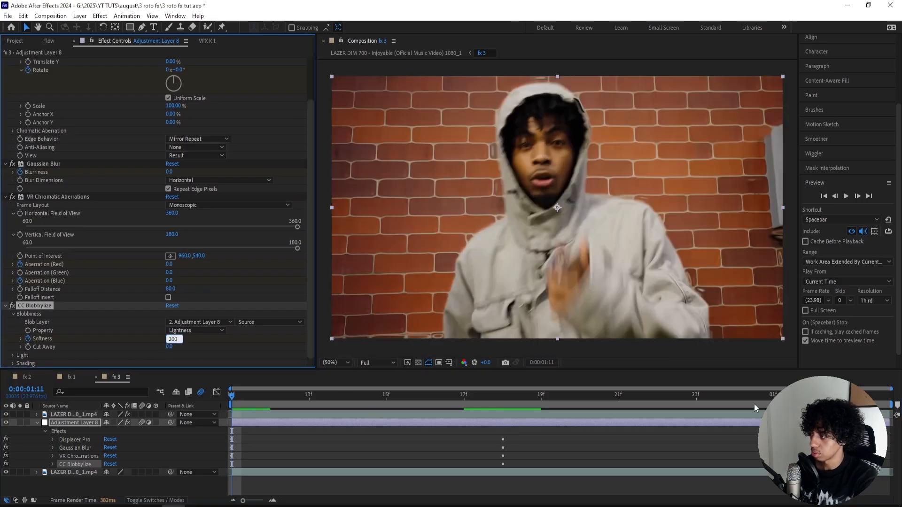
click(850, 395)
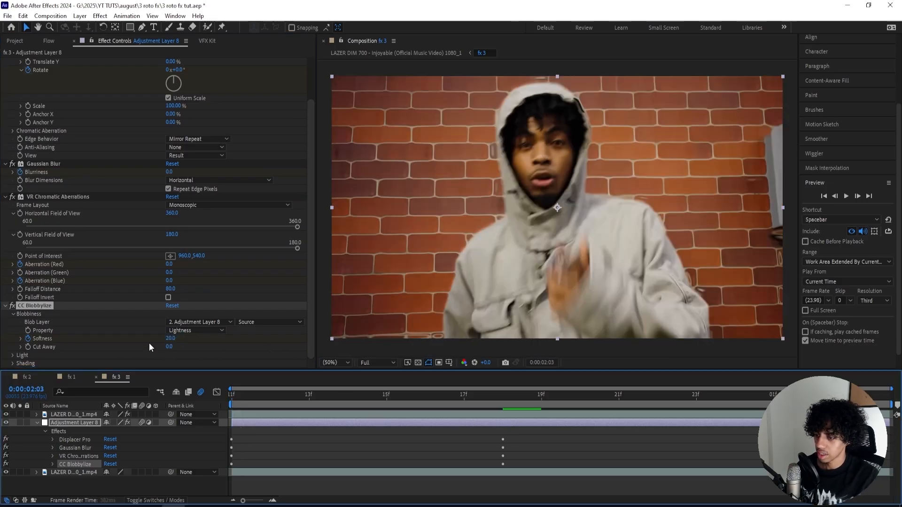
click(171, 340)
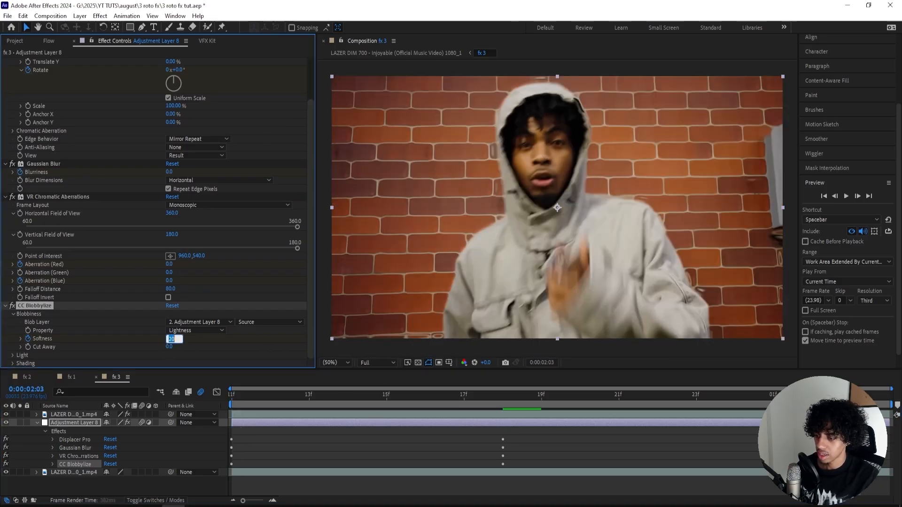
- Add Turbulent Displace to Adjustment Layer 8 with the playhead at 0:00:01:18
click(500, 401)
key(ctrl+space)
text(turbu)
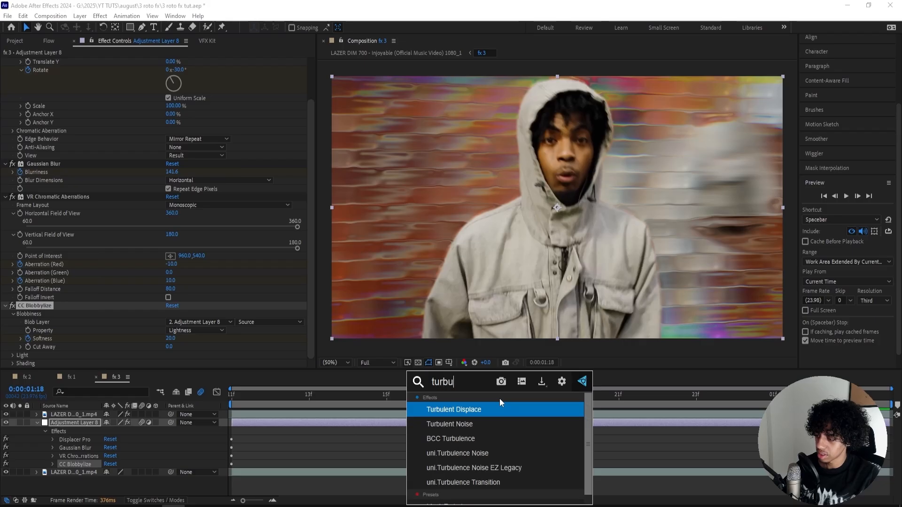
text(lent)
key(Return)
key(alt+Tab)
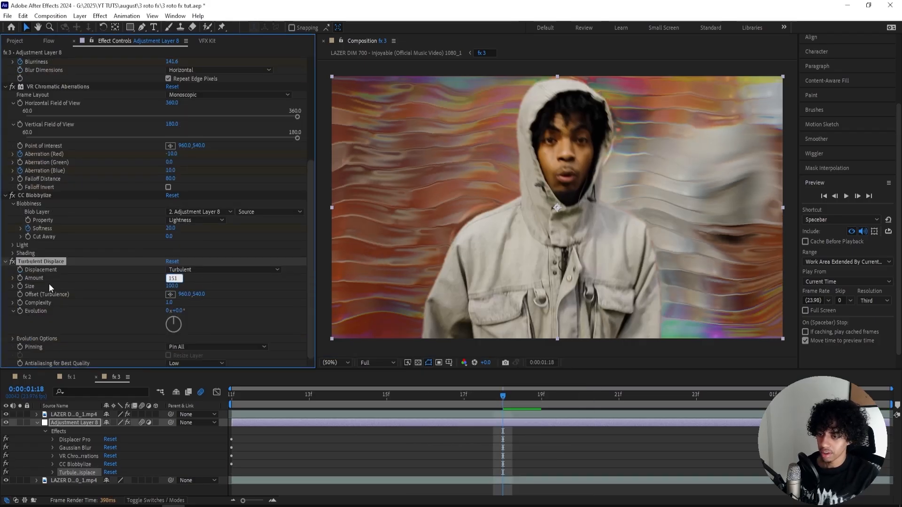
- Keyframe Turbulent Displace's Amount at 151 on 0:00:01:18 and set its Size to 160
text(151)
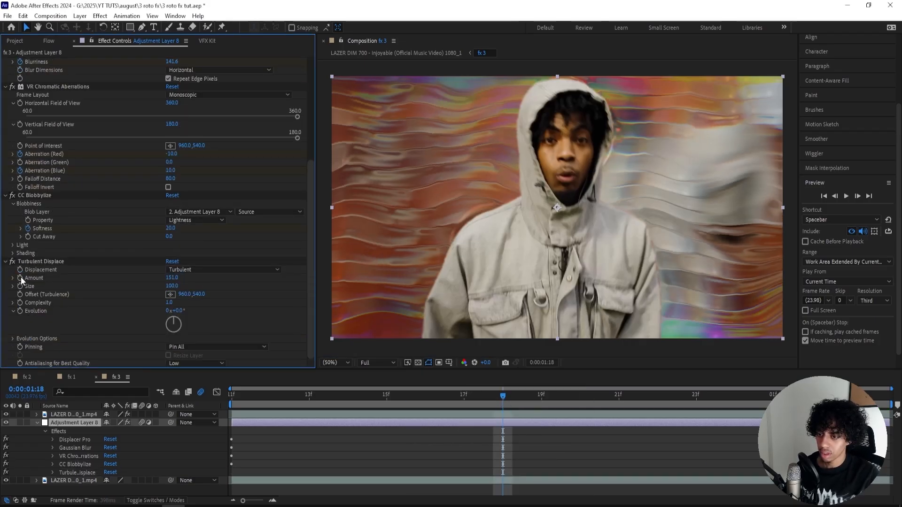
key(Tab)
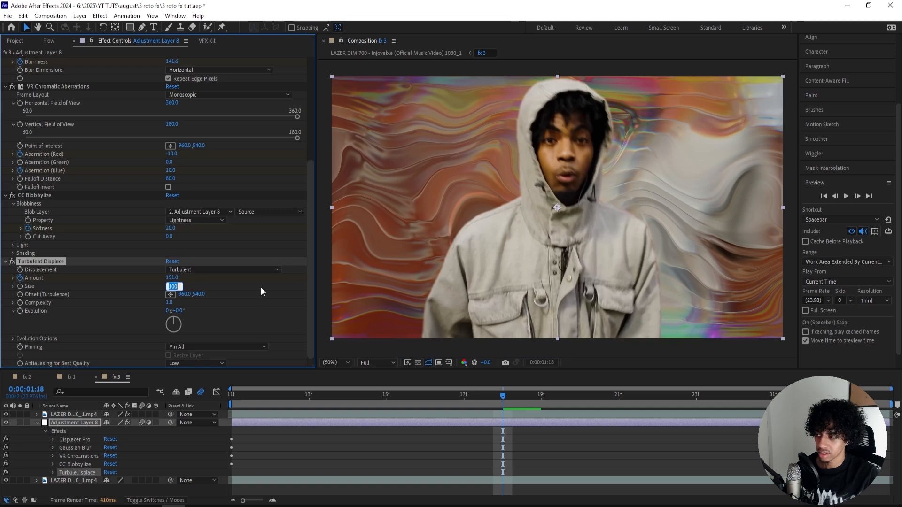
text(160)
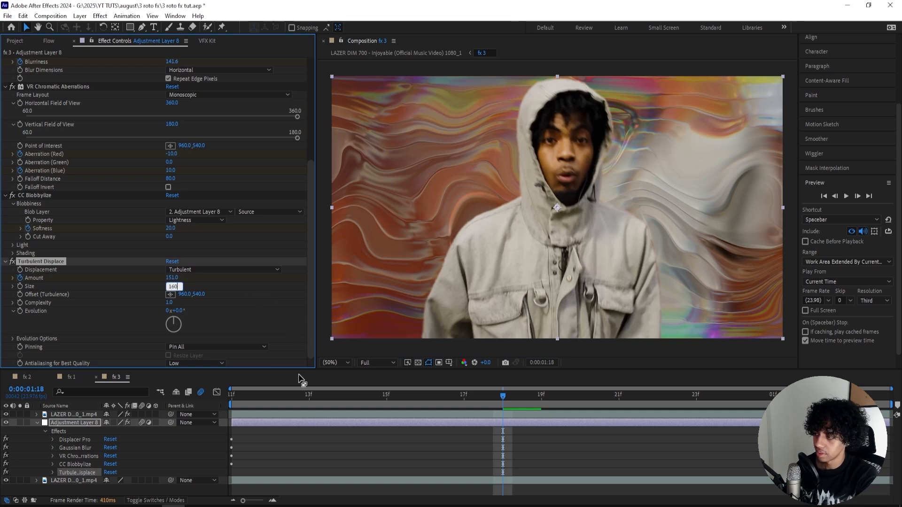
key(Return)
- Keyframe Turbulent Displace's Amount at 0 on 0:00:01:11 and 0:00:02:03
key(Home)
click(172, 277)
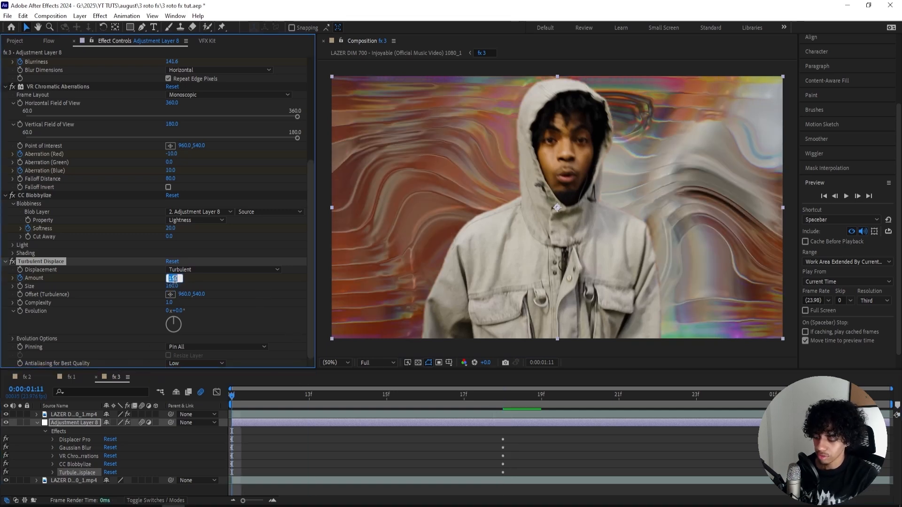
key(Return)
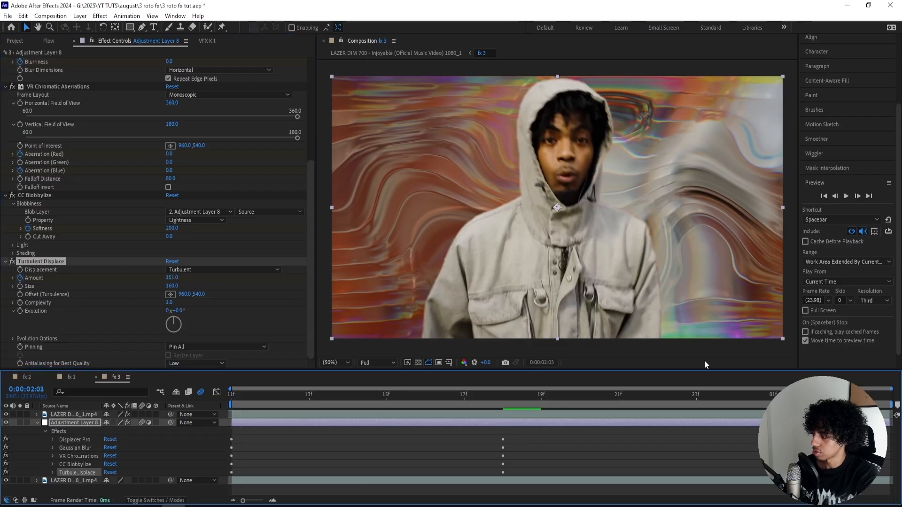
click(173, 278)
key(End)
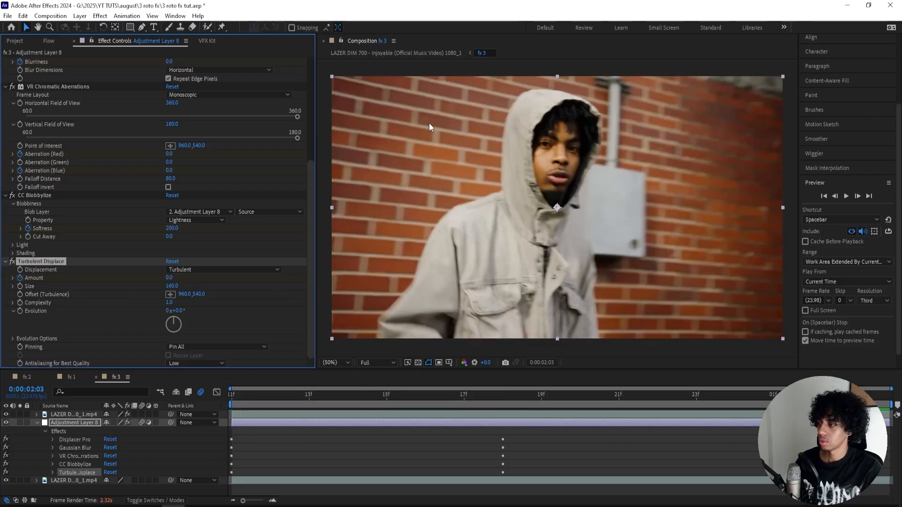
- Add CC Scale Wipe to Adjustment Layer 8 with the playhead at 0:00:01:18
click(510, 399)
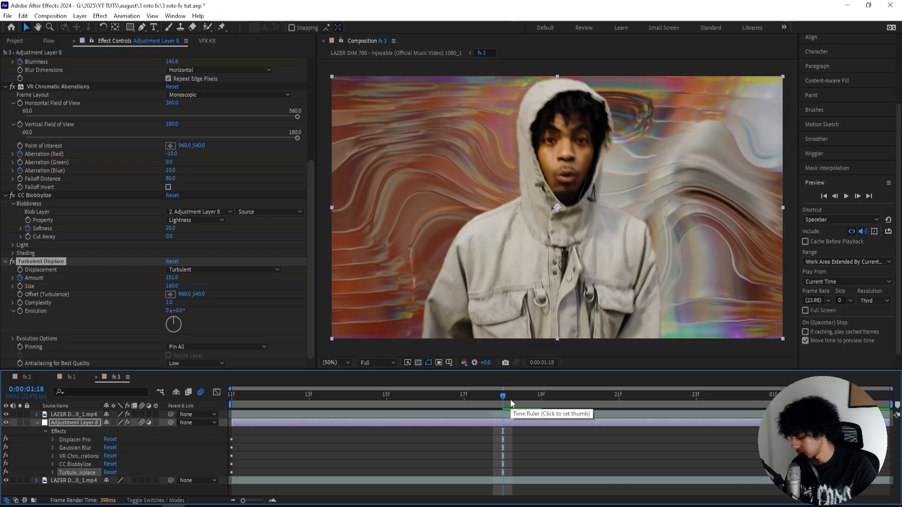
key(ctrl+space)
text(sca)
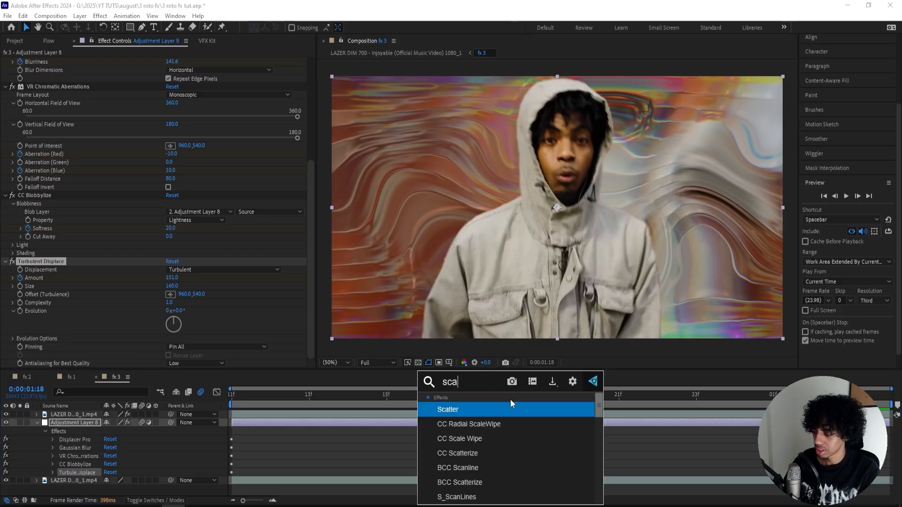
text(le wi)
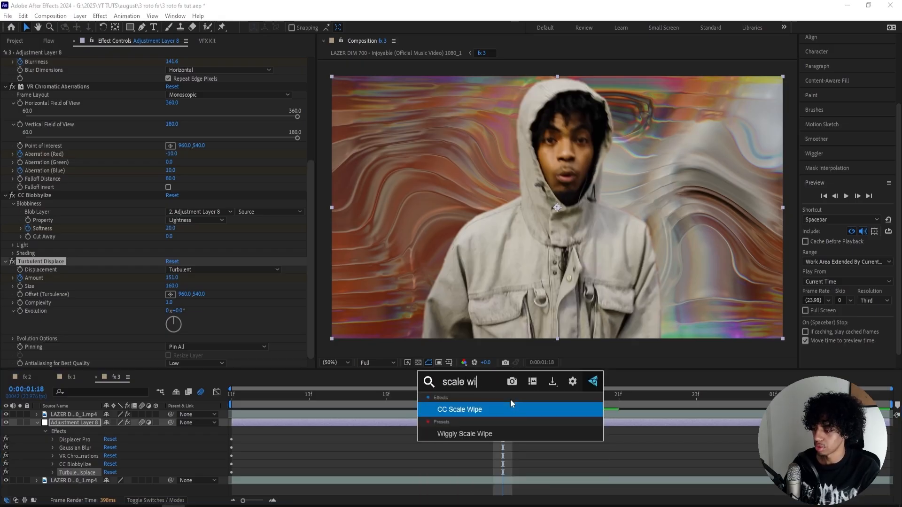
key(Return)
- Set CC Scale Wipe's Direction to 90° and its Stretch to 3
click(183, 337)
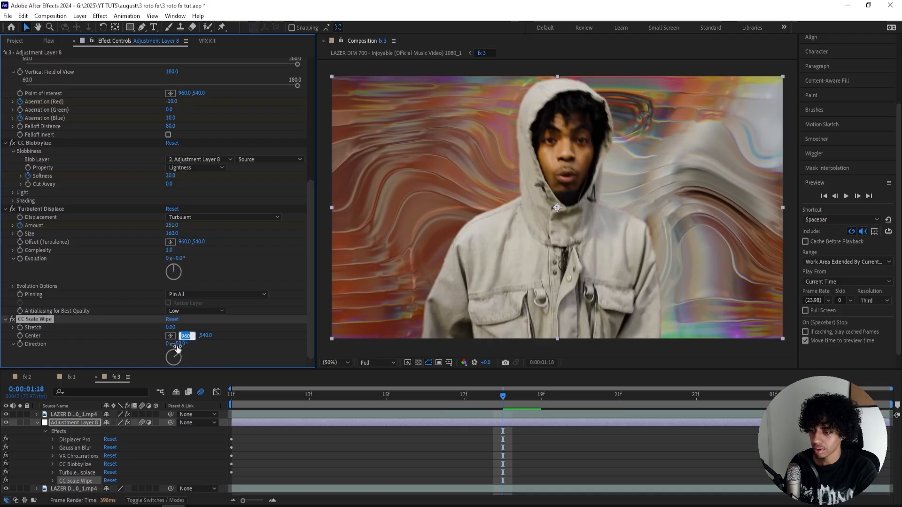
click(178, 346)
text(90)
key(Return)
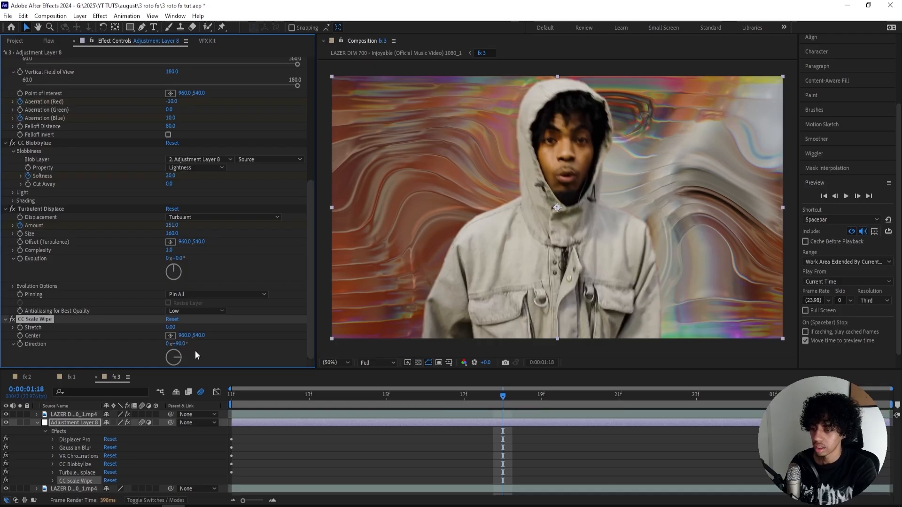
click(170, 327)
text(3)
key(Return)
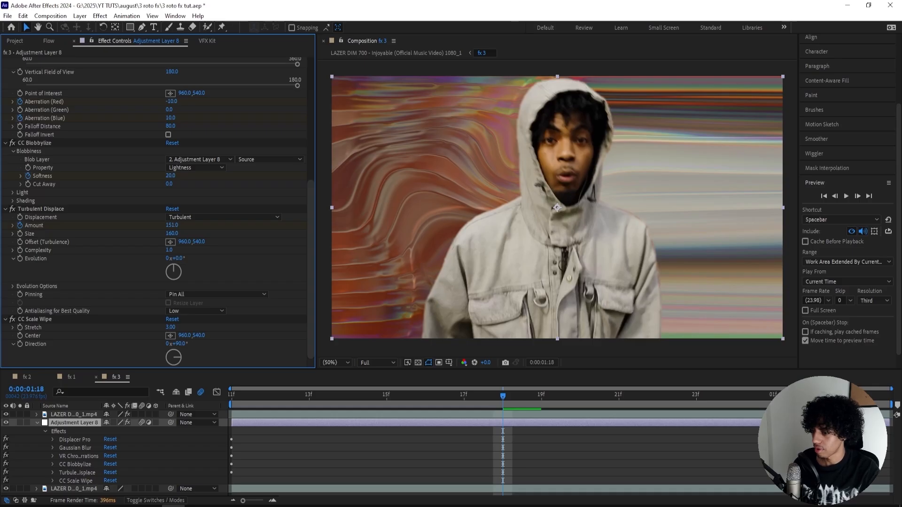
- Move CC Scale Wipe's Center to the subject's shoulder, at about 765, 540
drag(187, 336, 108, 337)
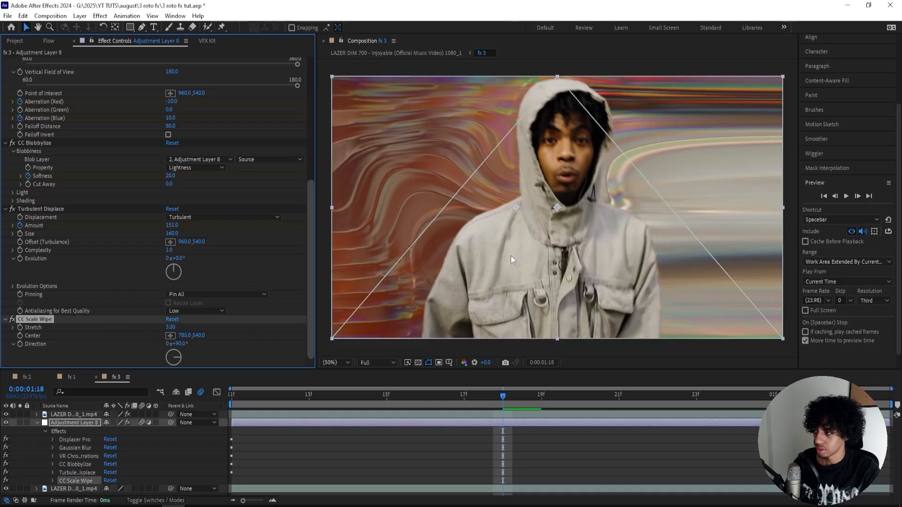
drag(514, 206, 509, 207)
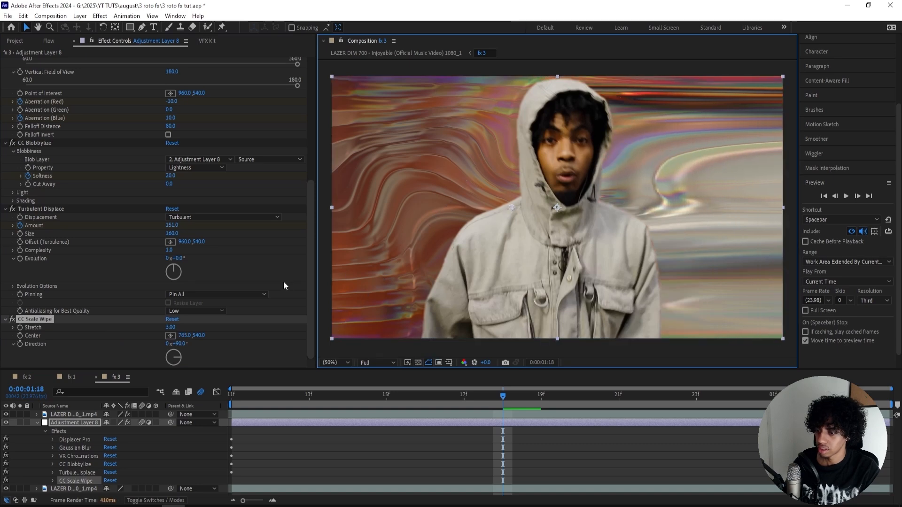
click(184, 339)
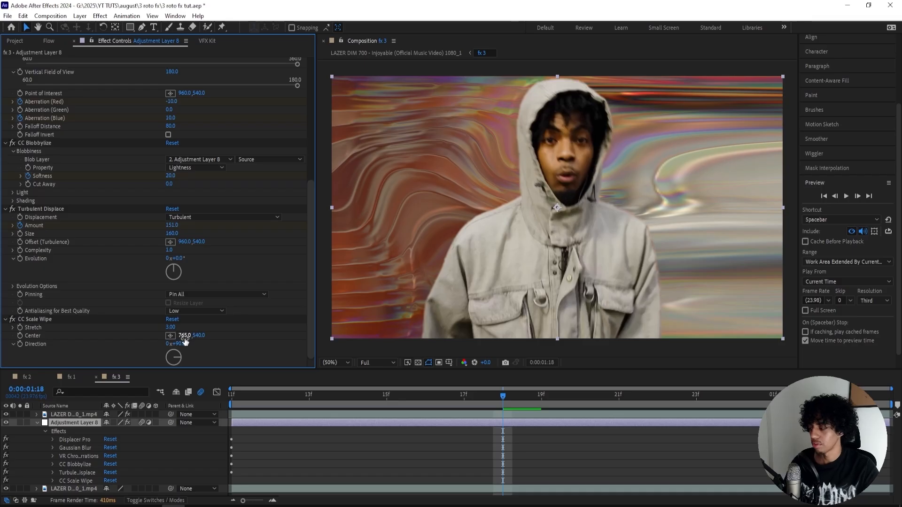
- Keyframe CC Scale Wipe's Stretch at 3 on 0:00:01:18 and 0 on 0:00:01:11, and add an end keyframe at 0:00:02:03
click(20, 321)
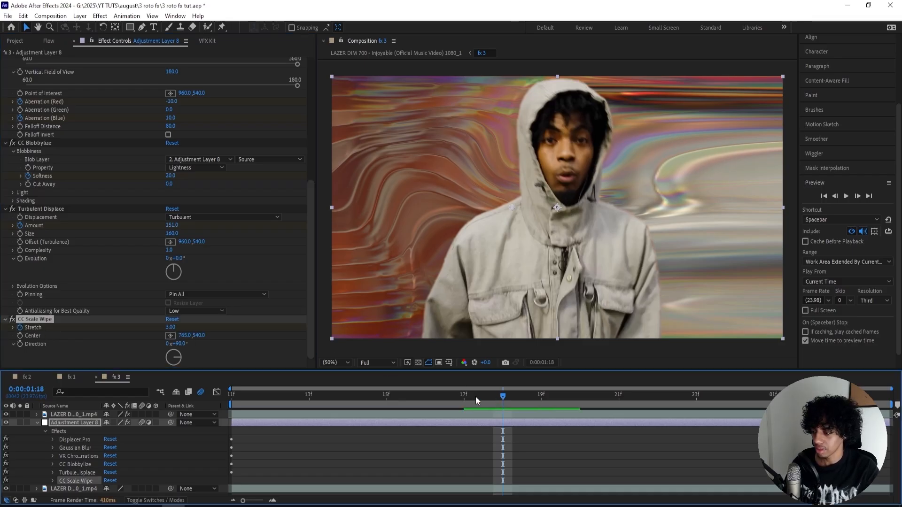
key(Home)
click(170, 328)
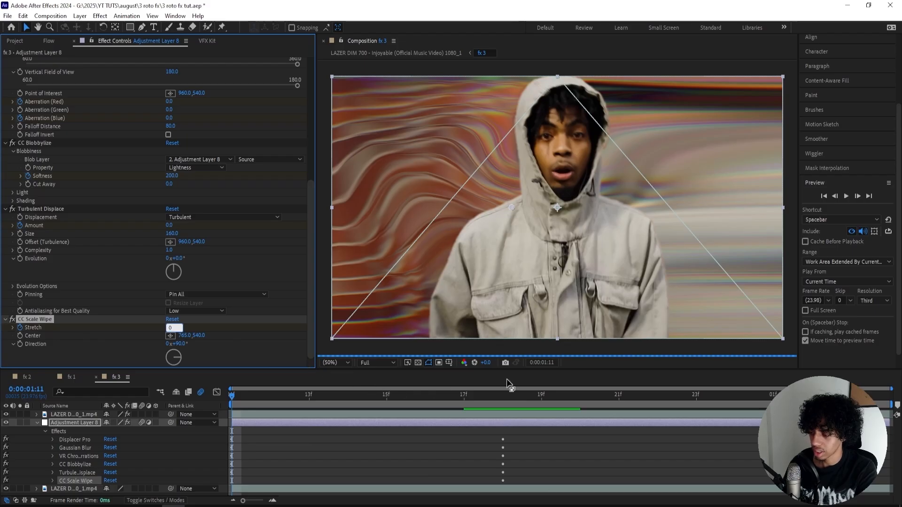
text(3)
key(Return)
key(space)
key(space)
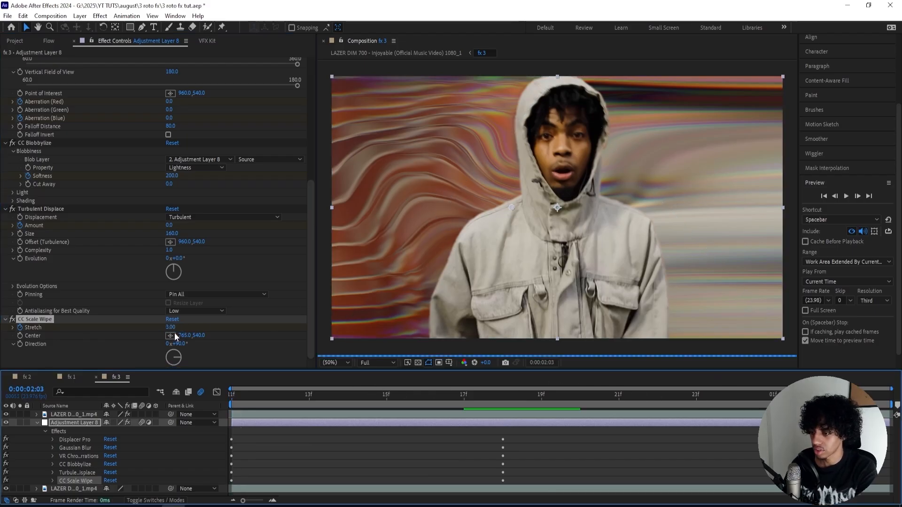
- Duplicate CC Scale Wipe, set the copy's Direction to -90°, and move its Center to about 1167, 540
click(503, 400)
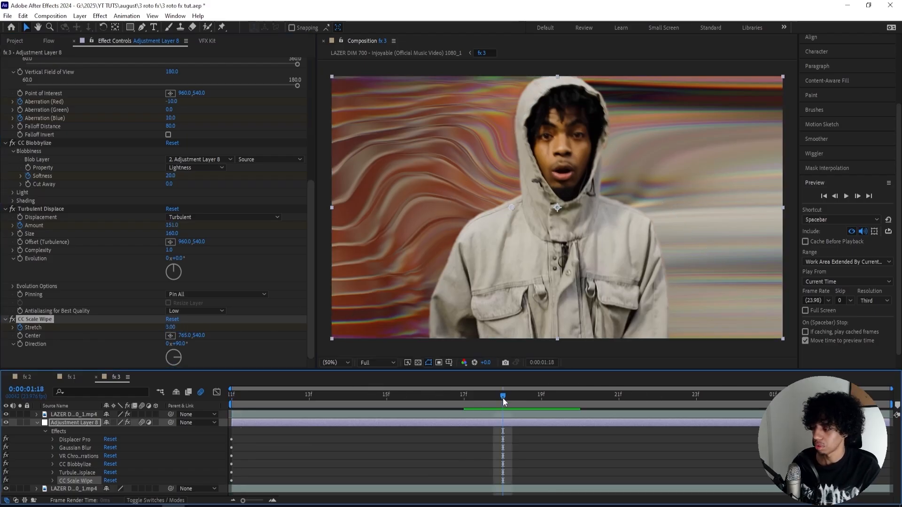
key(ctrl+d)
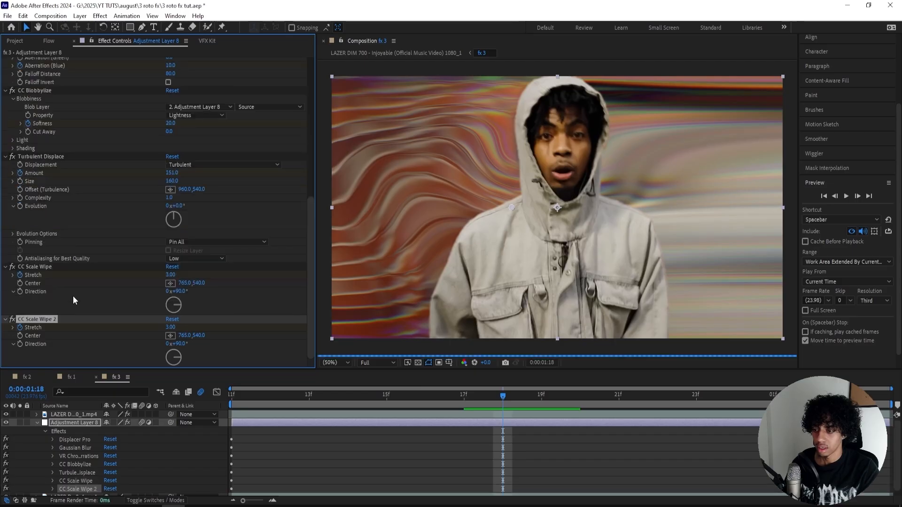
click(179, 344)
text(-90)
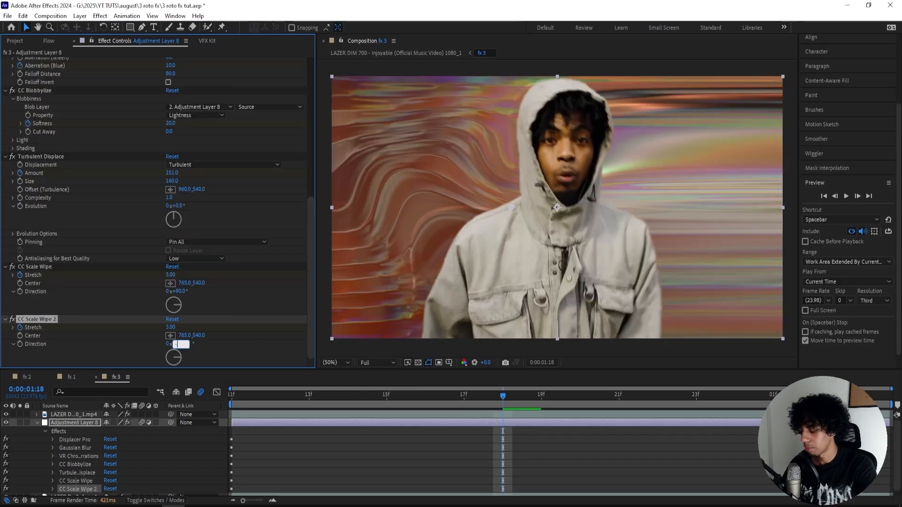
key(Return)
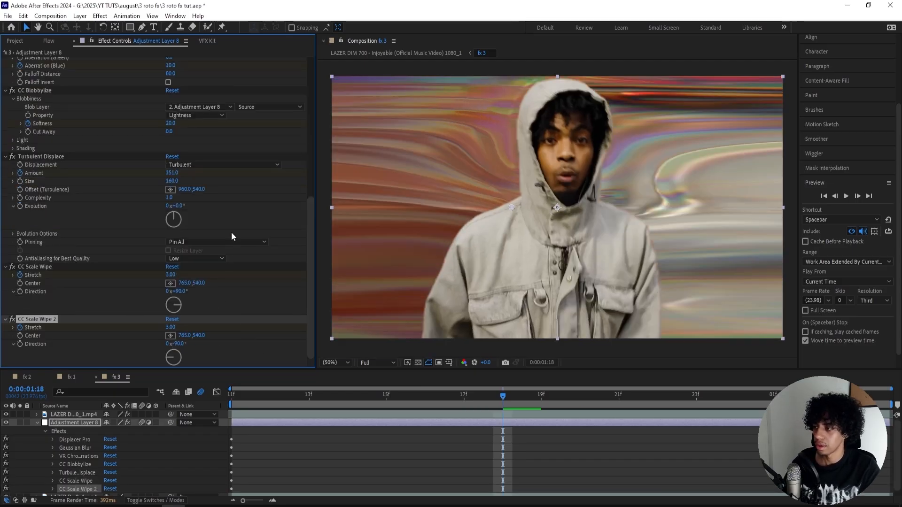
drag(514, 205, 608, 208)
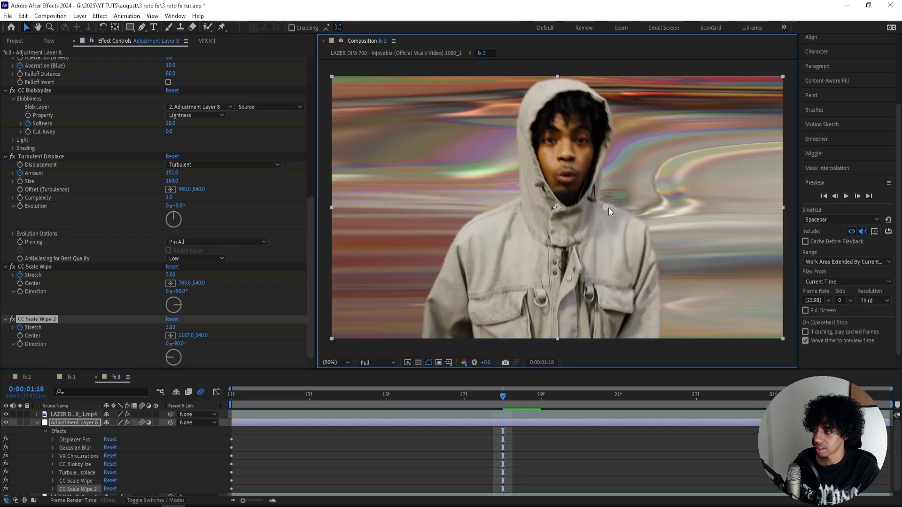
- Play back the fx 3 composition from 0:00:01:11 to preview the stretch animation
drag(509, 401, 233, 397)
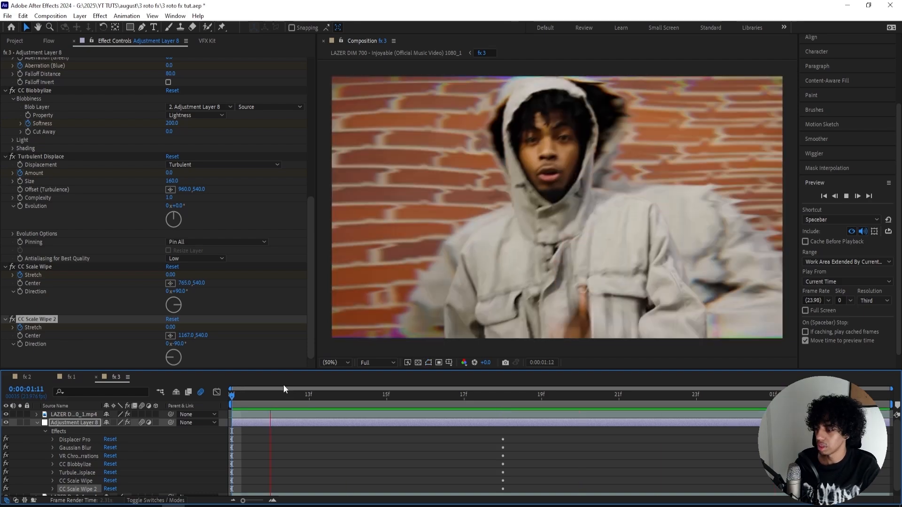
drag(259, 398, 229, 395)
key(space)
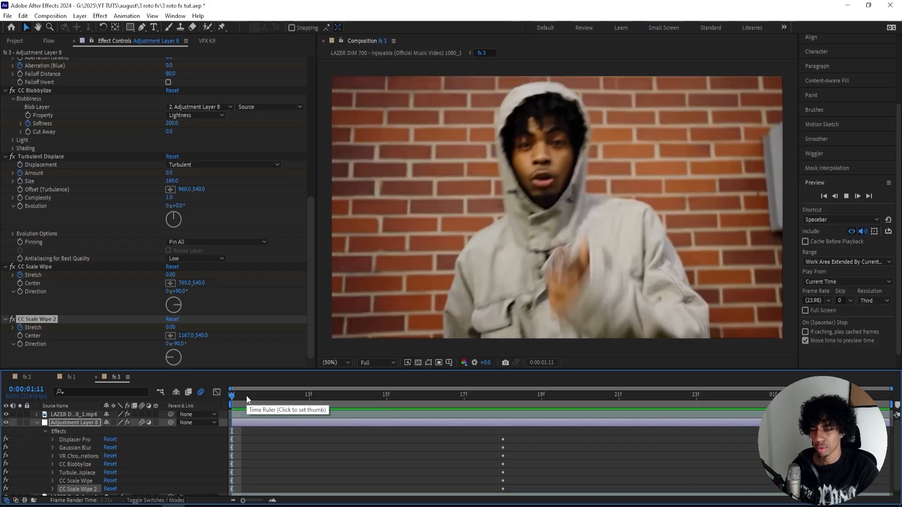
click(241, 396)
key(space)
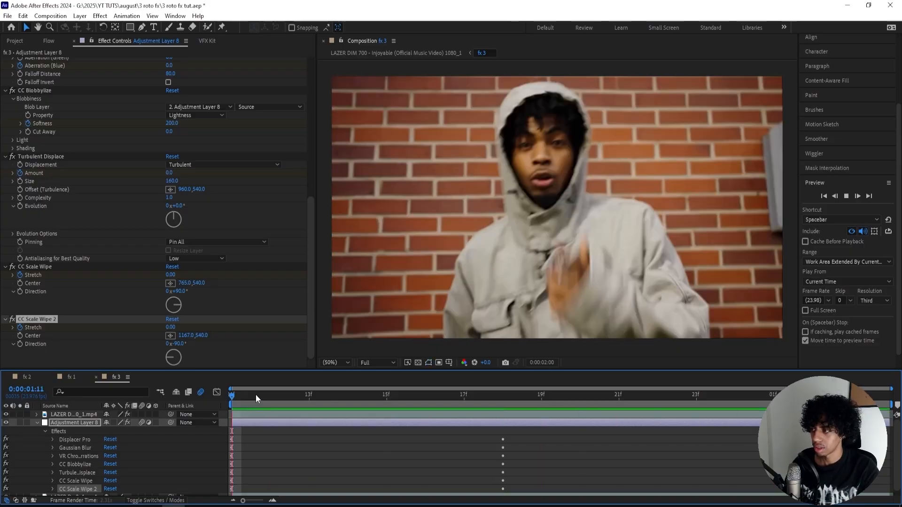
- Add the Glow effect to Adjustment Layer 8 and place the playhead at 0:00:01:18
drag(256, 395, 464, 395)
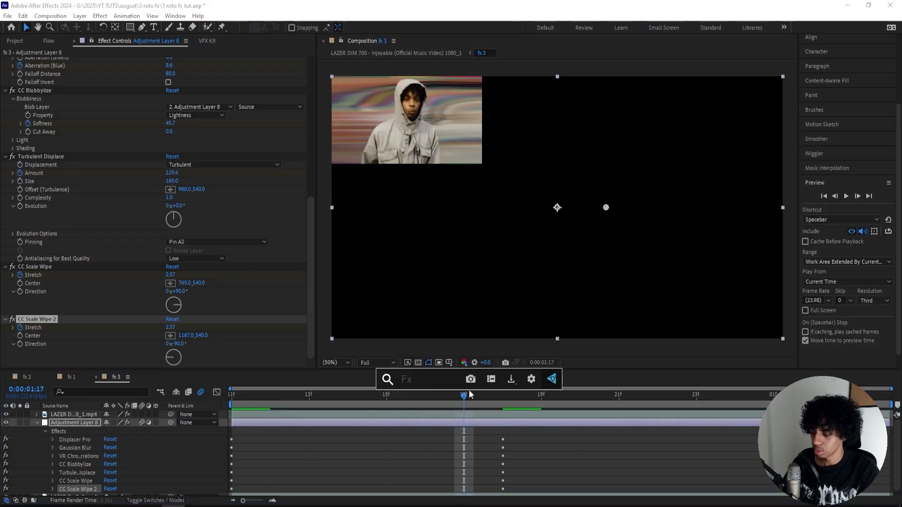
key(ctrl+space)
text(glow)
key(Return)
key(Page_Down)
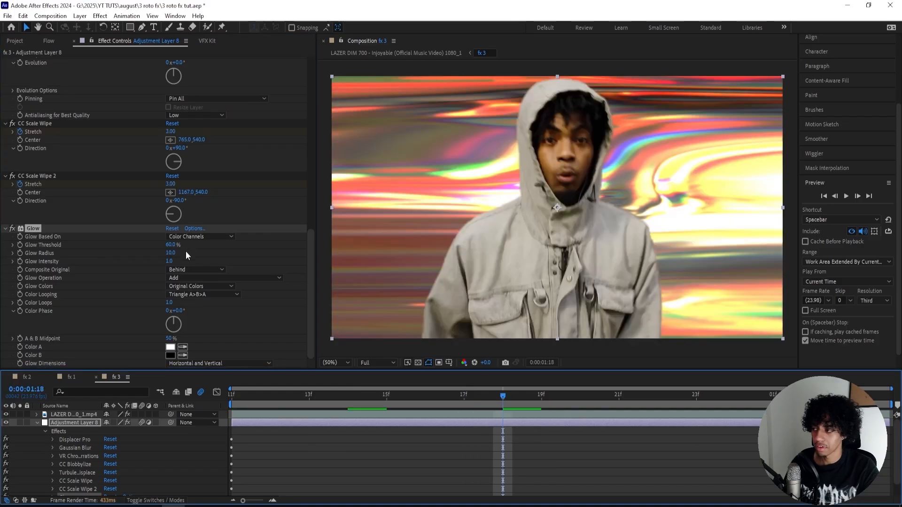
- Set the Glow effect's Glow Radius to 250 and Glow Threshold to 70% on Adjustment Layer 8
click(170, 252)
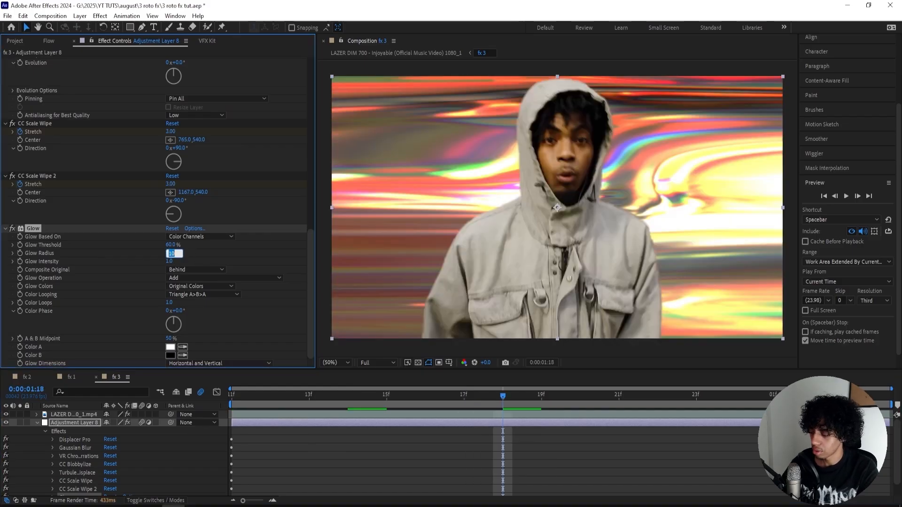
text(250)
key(Return)
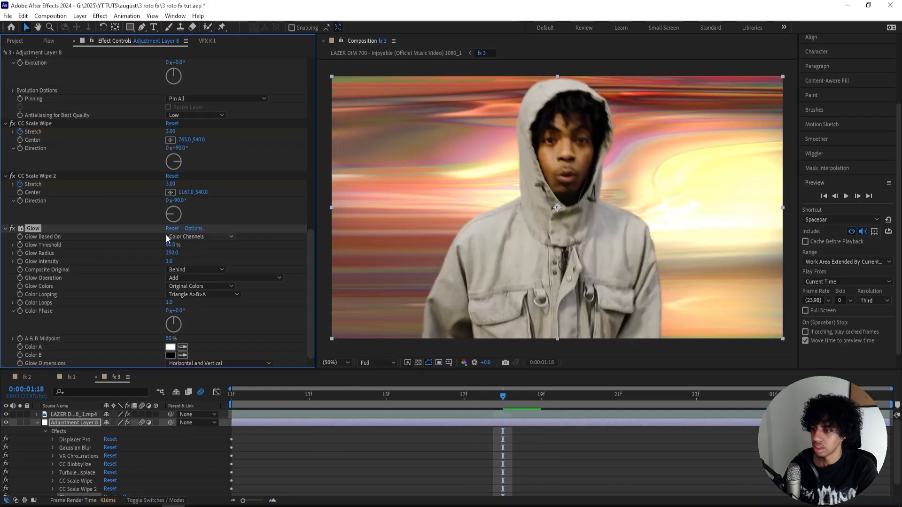
click(170, 245)
text(70)
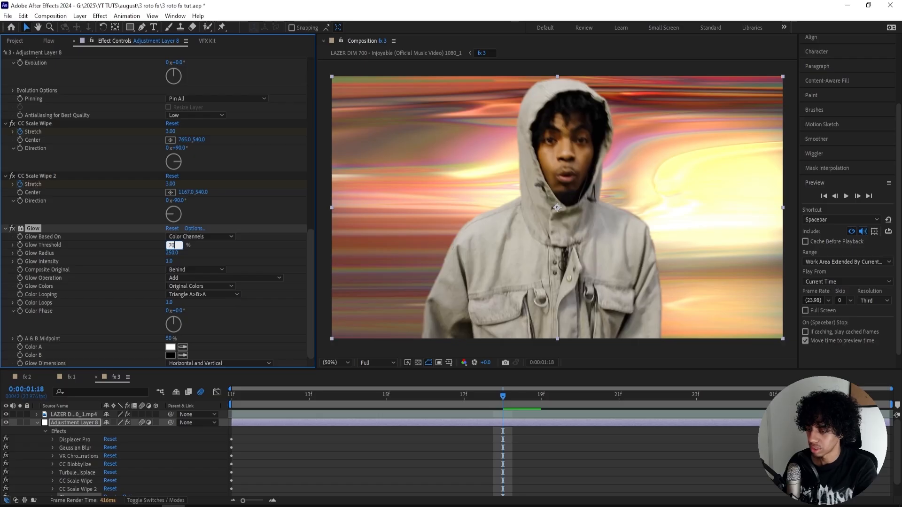
key(Return)
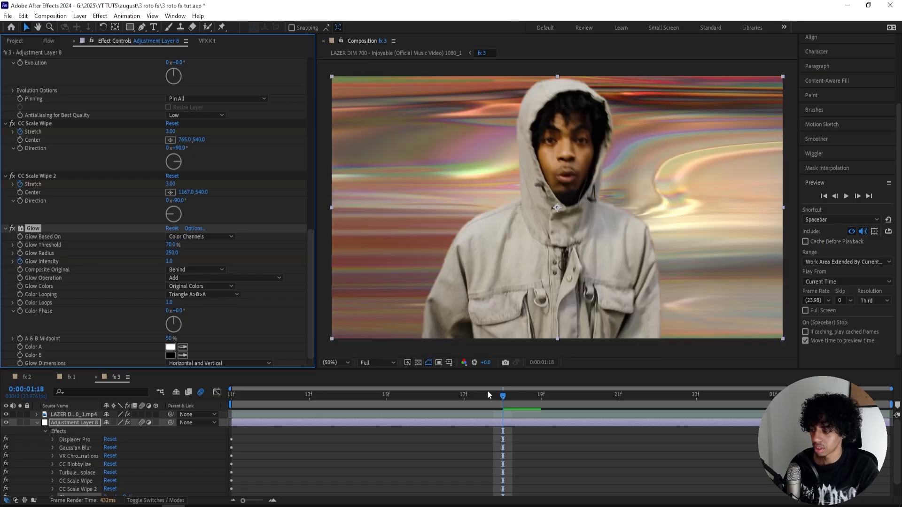
- Keyframe Glow Intensity at 1 on 0:00:01:18, 0 on 0:00:01:11 and 0 on 0:00:02:03
drag(489, 394, 231, 394)
click(170, 261)
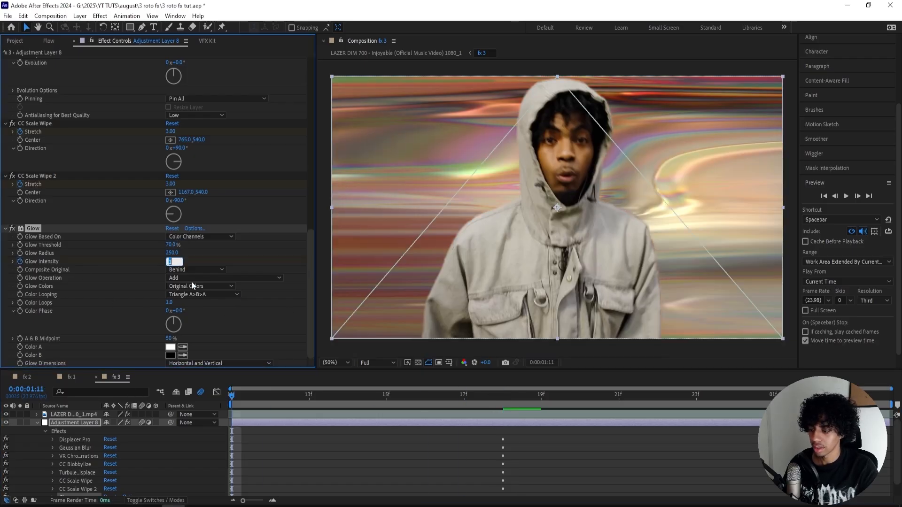
text(0)
key(Return)
drag(511, 390, 898, 396)
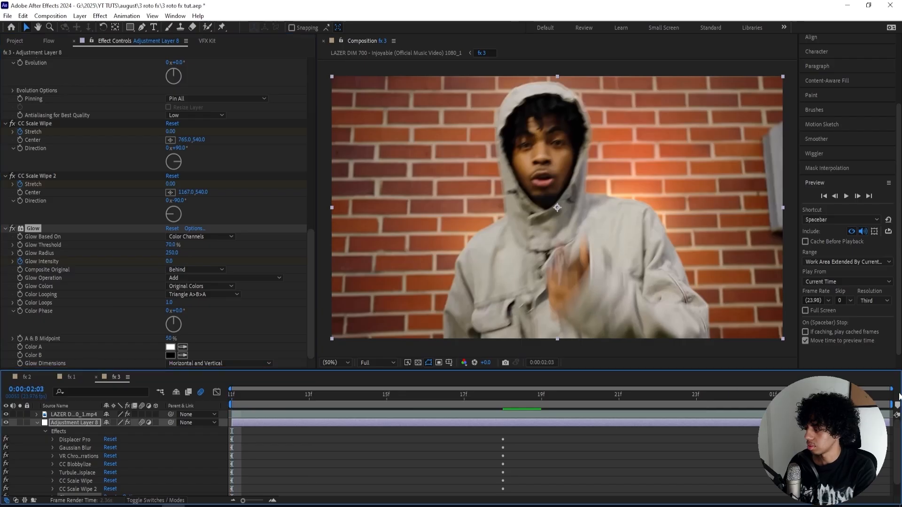
click(163, 259)
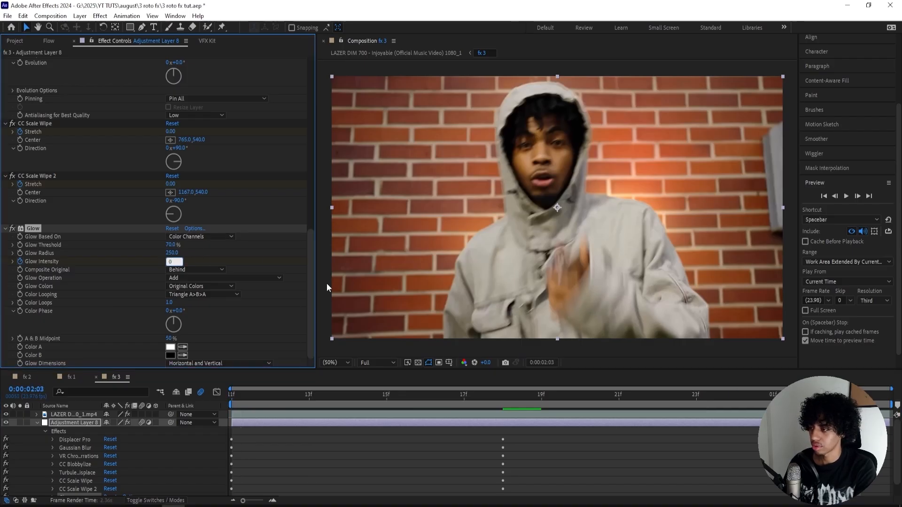
click(504, 397)
- Return to 0:00:01:11, reveal Adjustment Layer 8's keyframed properties, select all their keyframes and apply Easy Ease
drag(503, 397, 167, 400)
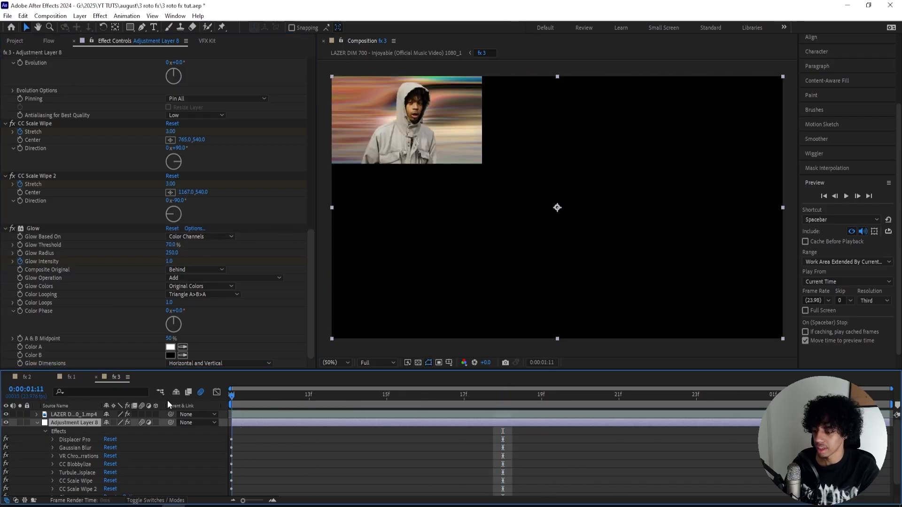
key(u)
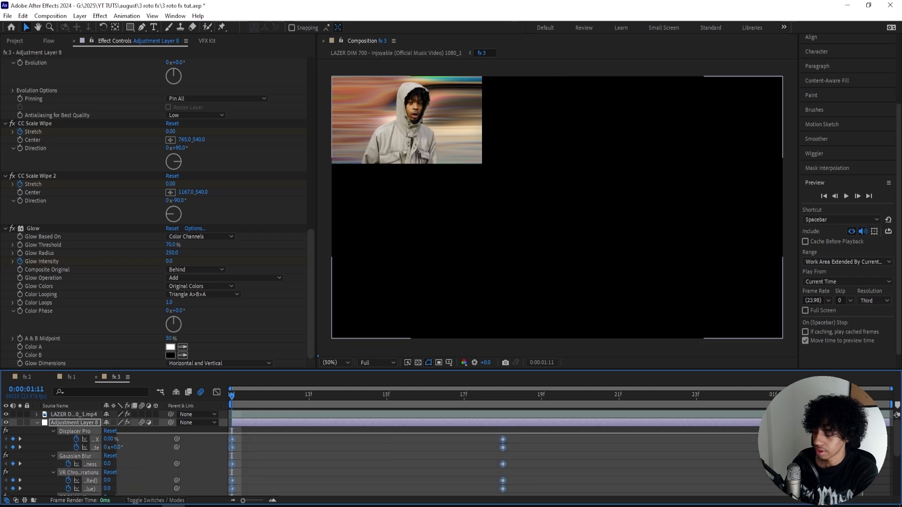
scroll(183, 472, down, 5)
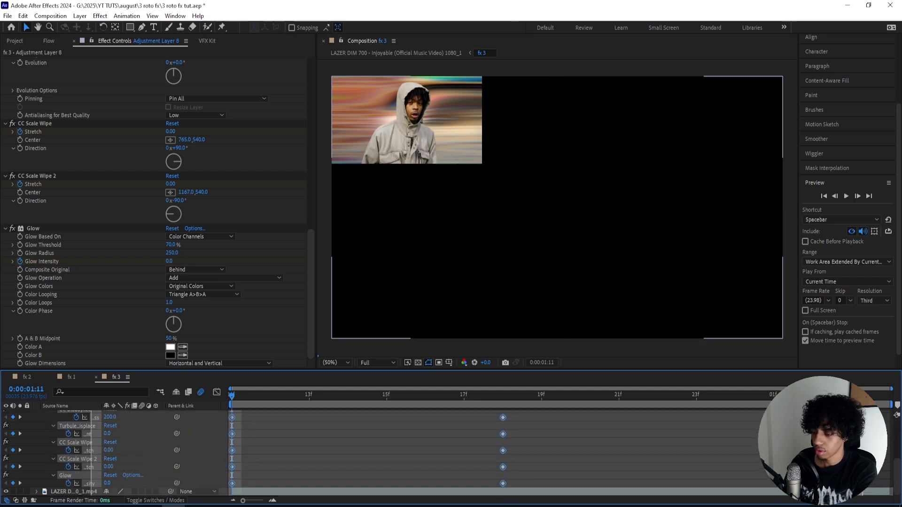
- Shape Displacer Pro's Translate X value graph to rise steeply into the 0:00:01:18 peak, then drop quickly and level off gradually
click(216, 394)
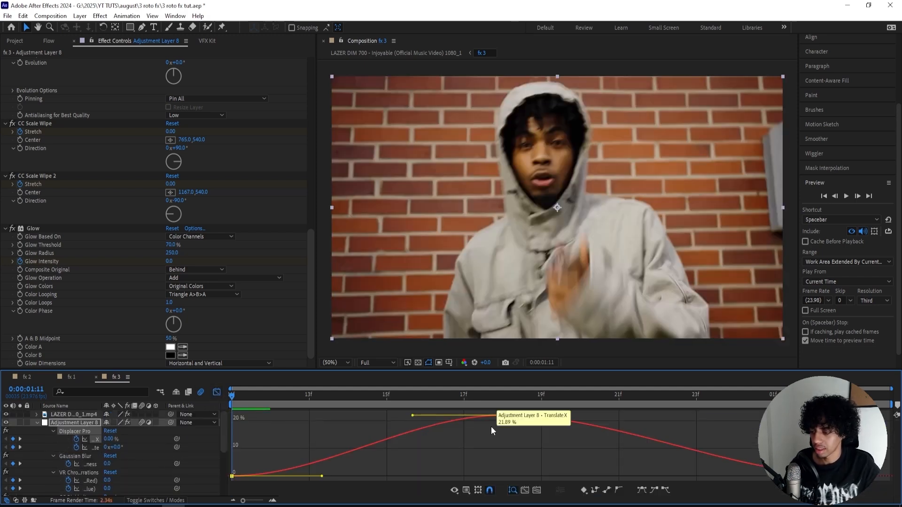
click(466, 490)
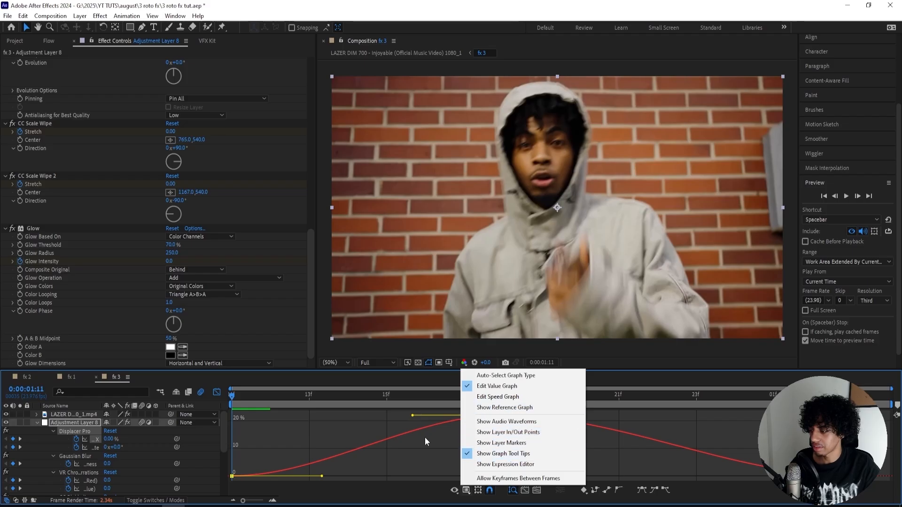
click(412, 416)
drag(412, 416, 507, 454)
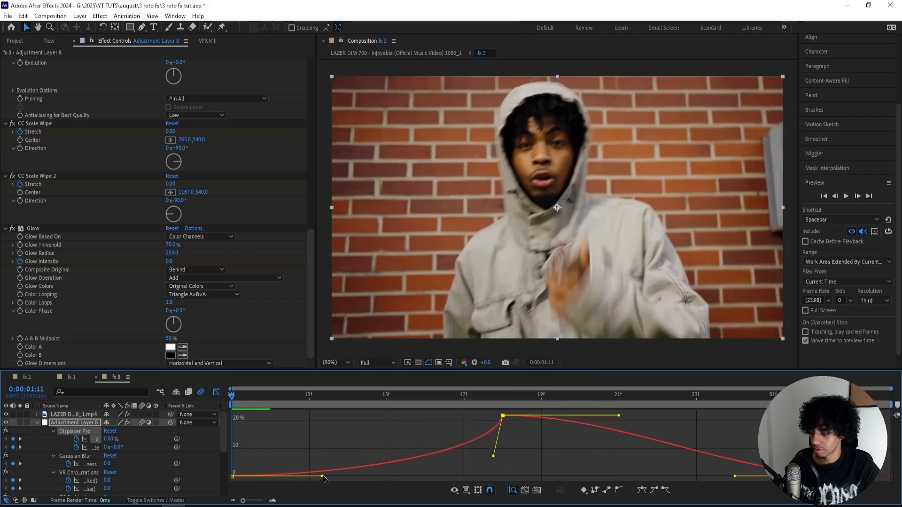
drag(322, 477, 341, 478)
drag(503, 415, 574, 416)
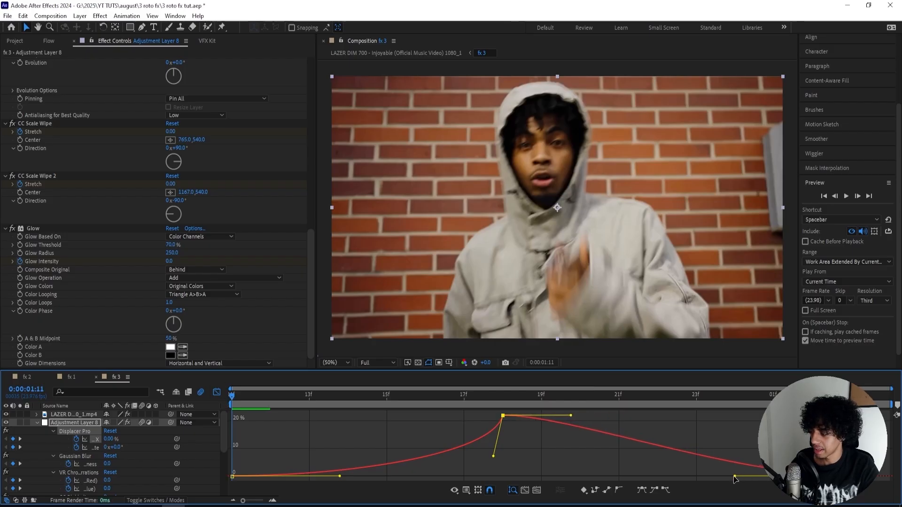
drag(734, 478, 542, 477)
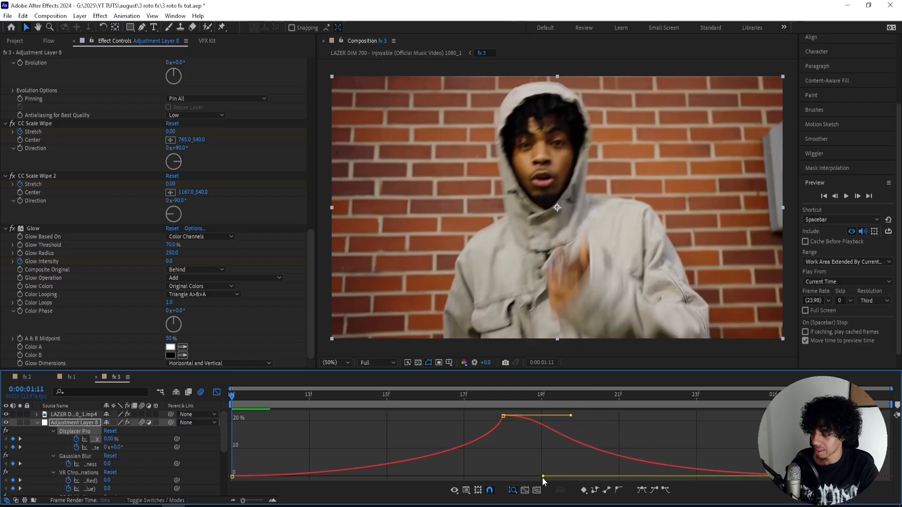
drag(467, 399, 310, 403)
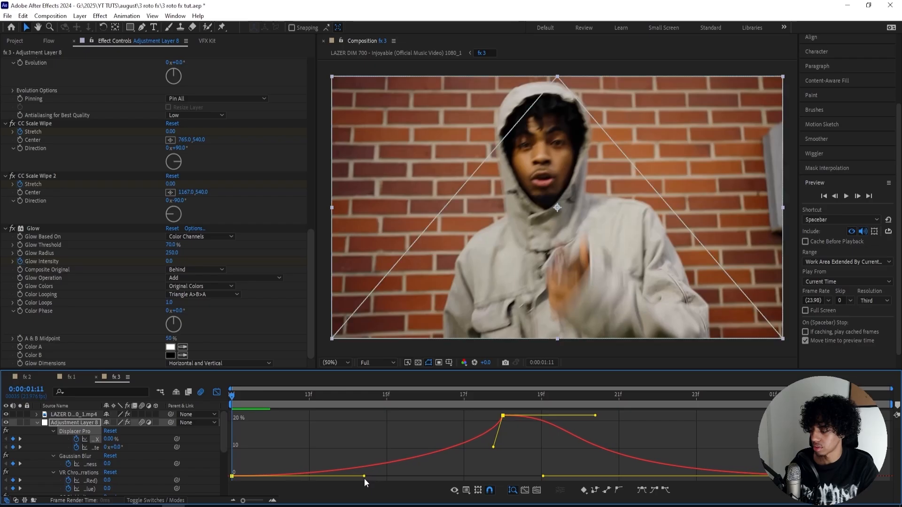
click(217, 391)
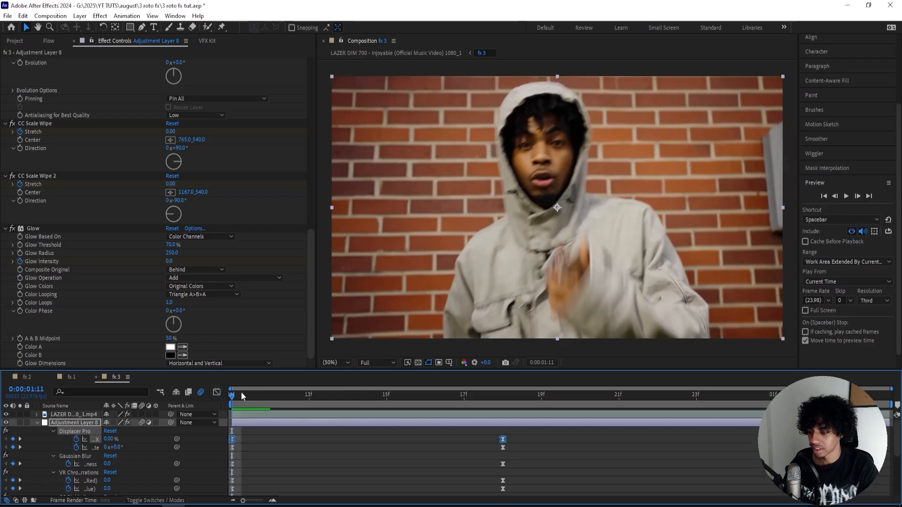
- Shape CC Scale Wipe's Stretch value graph to start slowly and accelerate sharply into the peak at 0:00:01:18
scroll(409, 461, down, 5)
click(216, 392)
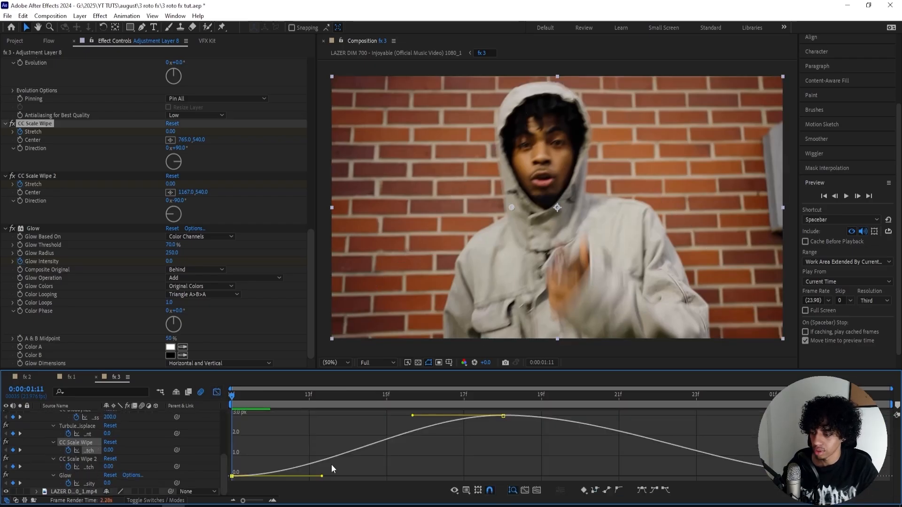
drag(322, 477, 417, 473)
drag(413, 416, 496, 442)
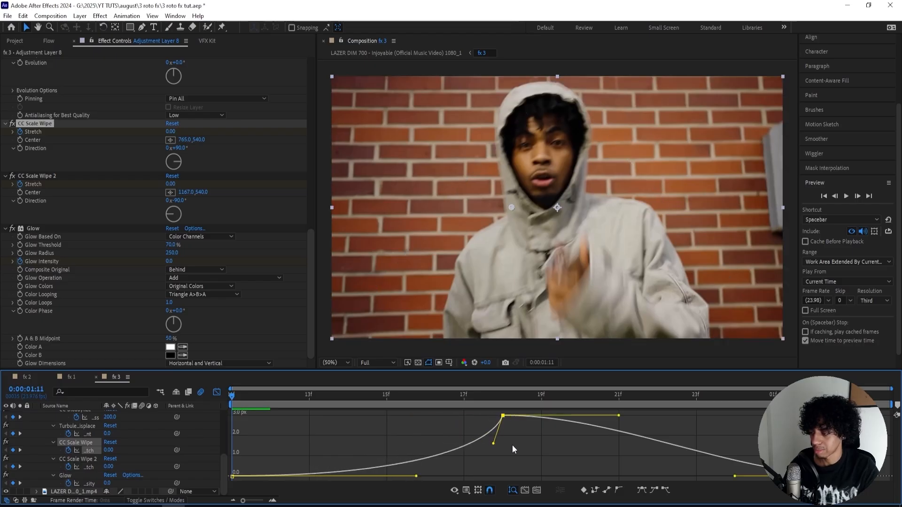
click(218, 394)
- Shape CC Scale Wipe 2's Stretch value graph to fall quickly after 0:00:01:18 and ease gradually into the end keyframe
click(88, 467)
click(217, 392)
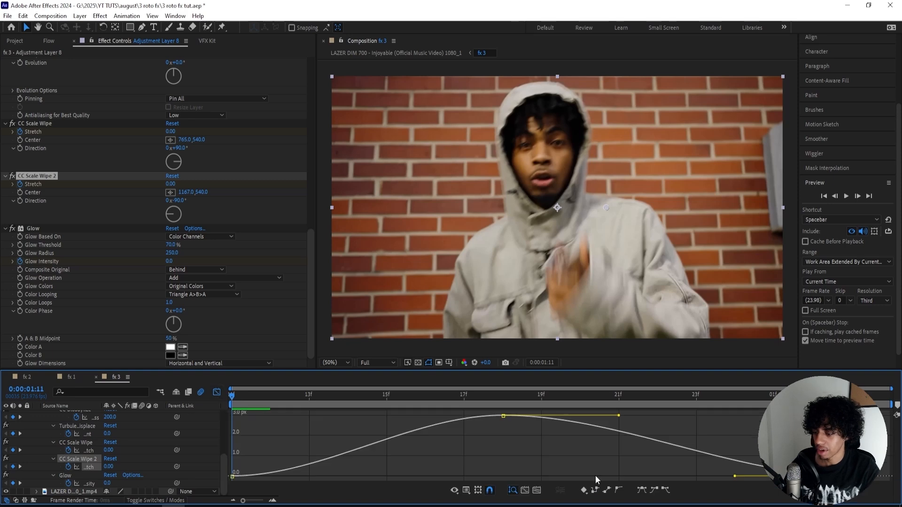
drag(735, 477, 505, 476)
drag(620, 417, 602, 415)
key(shift+F3)
- Play back the fx 3 composition to preview the eased distortion and glow animation
scroll(229, 435, up, 5)
key(space)
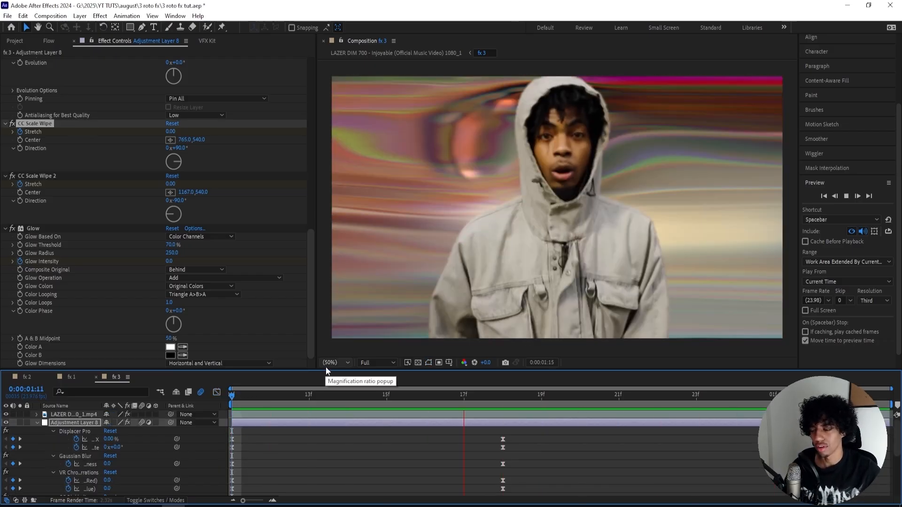
- Look through the VFX Kit presets and go back to the kit's main category list
click(207, 40)
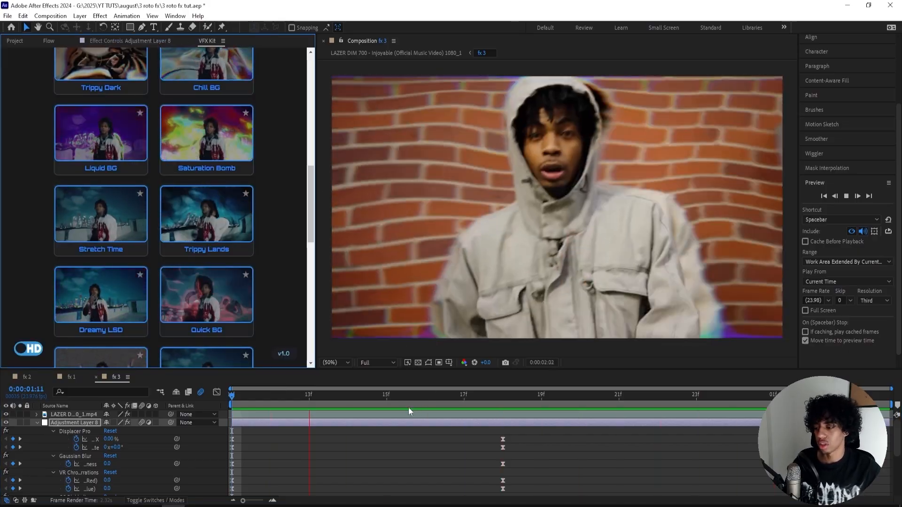
scroll(256, 277, up, 5)
scroll(255, 272, up, 3)
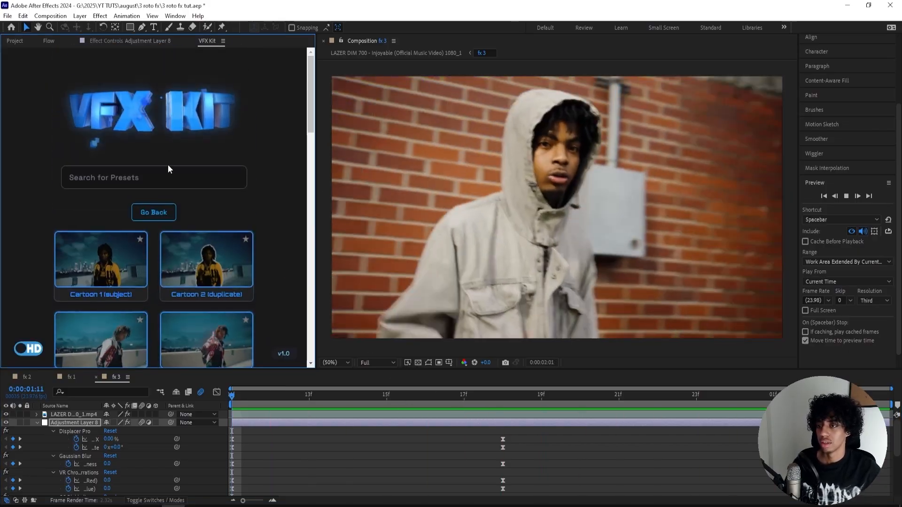
click(168, 215)
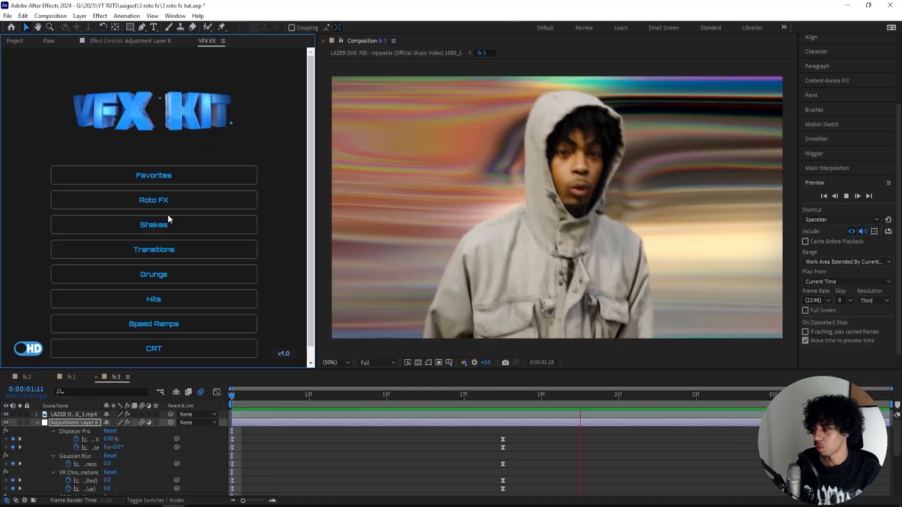